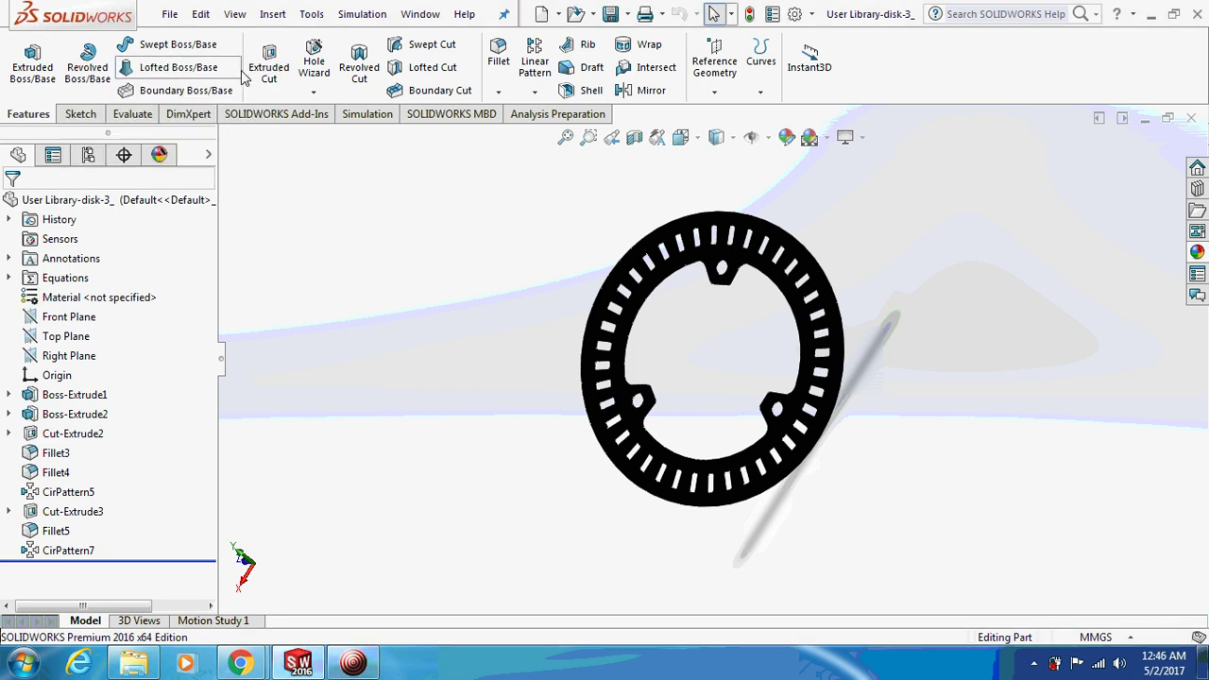
- Orbit the finished disk-3 model to inspect it, then start a new SOLIDWORKS document
{"action": "mouse_move", "coordinate": [514, 298]}
{"action": "middle_mouse_down"}
{"action": "mouse_move", "coordinate": [629, 341]}
{"action": "mouse_move", "coordinate": [502, 321]}
{"action": "middle_mouse_up"}
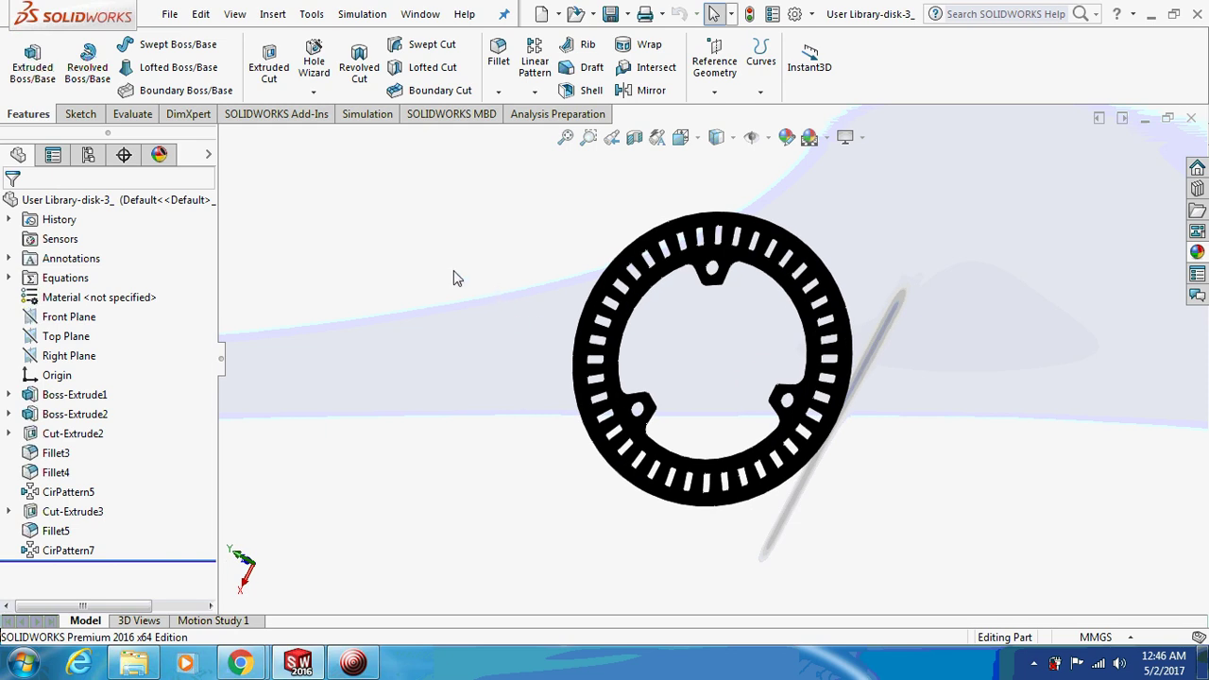
{"action": "left_click", "coordinate": [200, 14]}
- Create a new part and draw two concentric circles at the origin on the Front Plane
{"action": "left_click", "coordinate": [180, 38]}
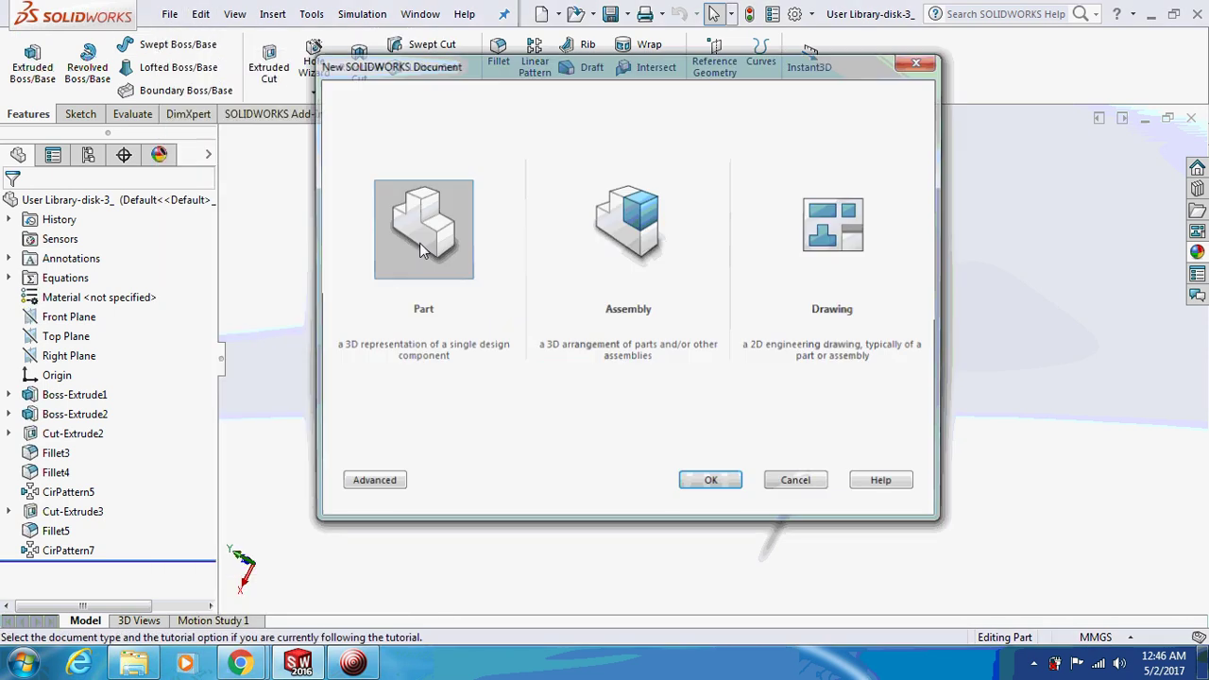
{"action": "left_click", "coordinate": [734, 486]}
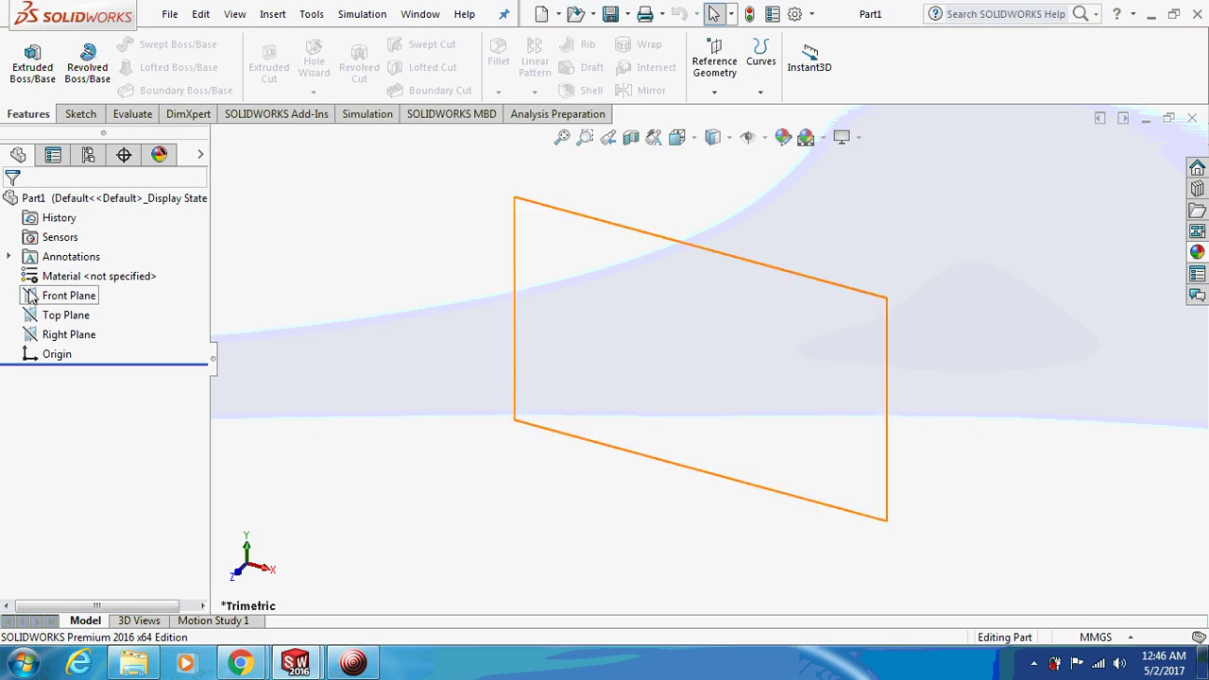
{"action": "left_click", "coordinate": [68, 296]}
{"action": "left_click", "coordinate": [81, 113]}
{"action": "left_click", "coordinate": [25, 57]}
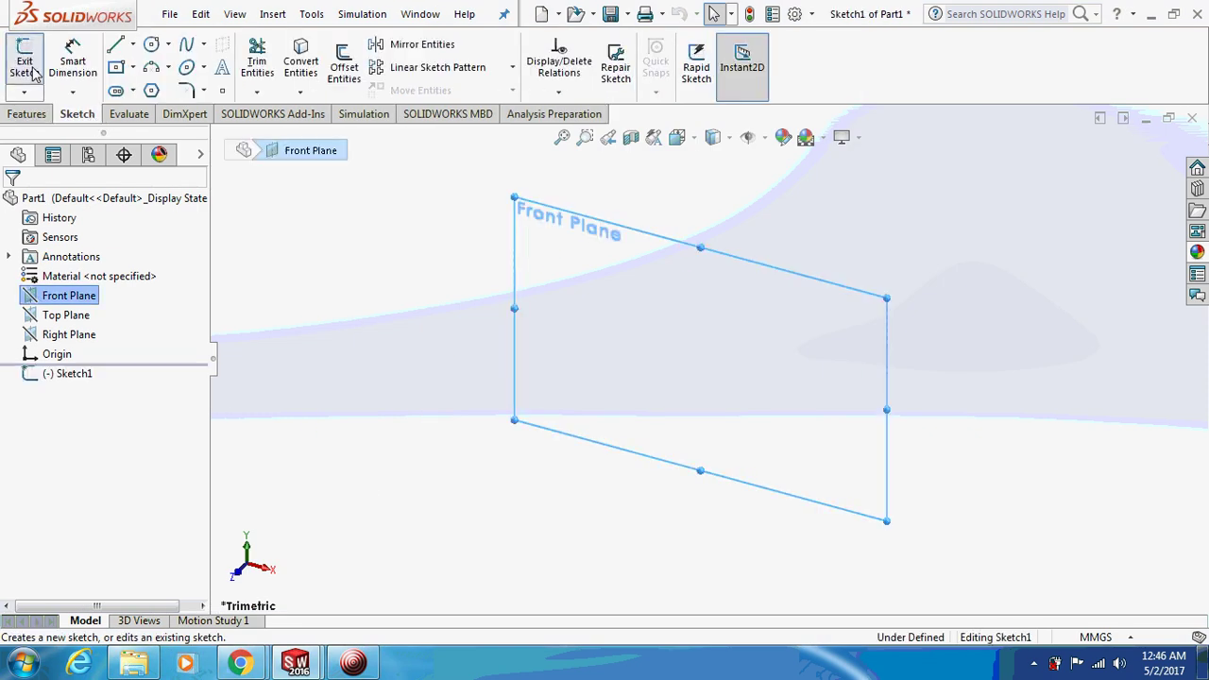
{"action": "left_click", "coordinate": [700, 358]}
{"action": "left_click", "coordinate": [874, 364]}
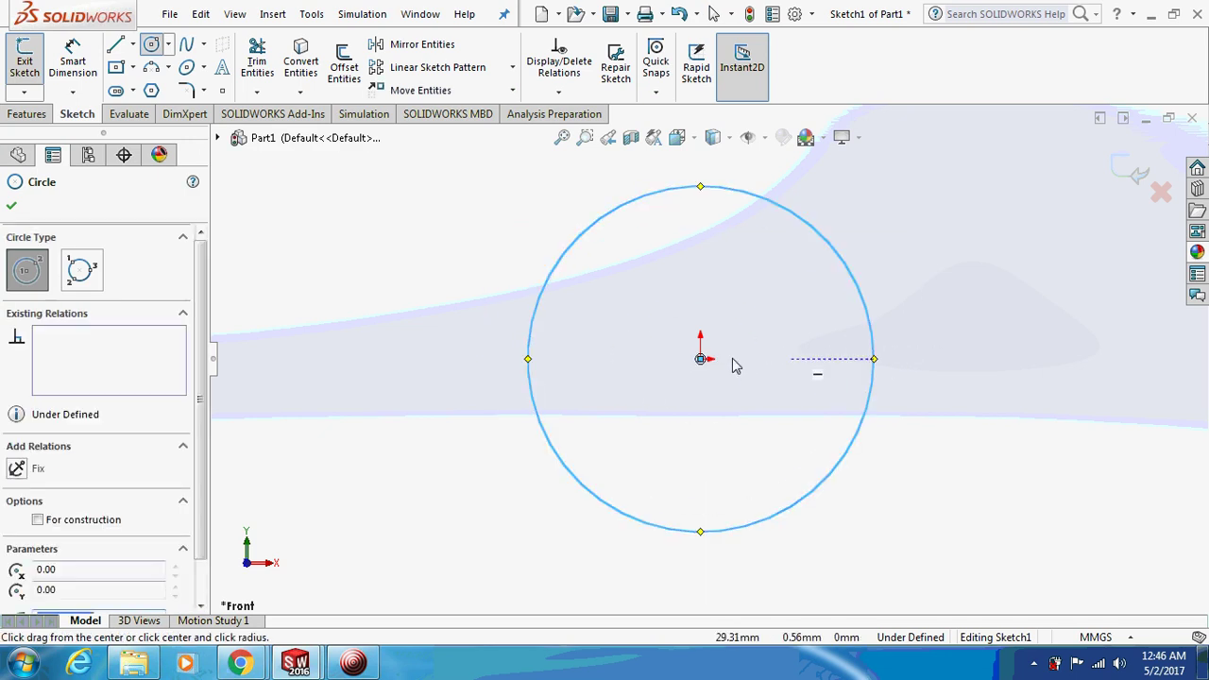
{"action": "left_click", "coordinate": [700, 359]}
{"action": "left_click", "coordinate": [803, 360]}
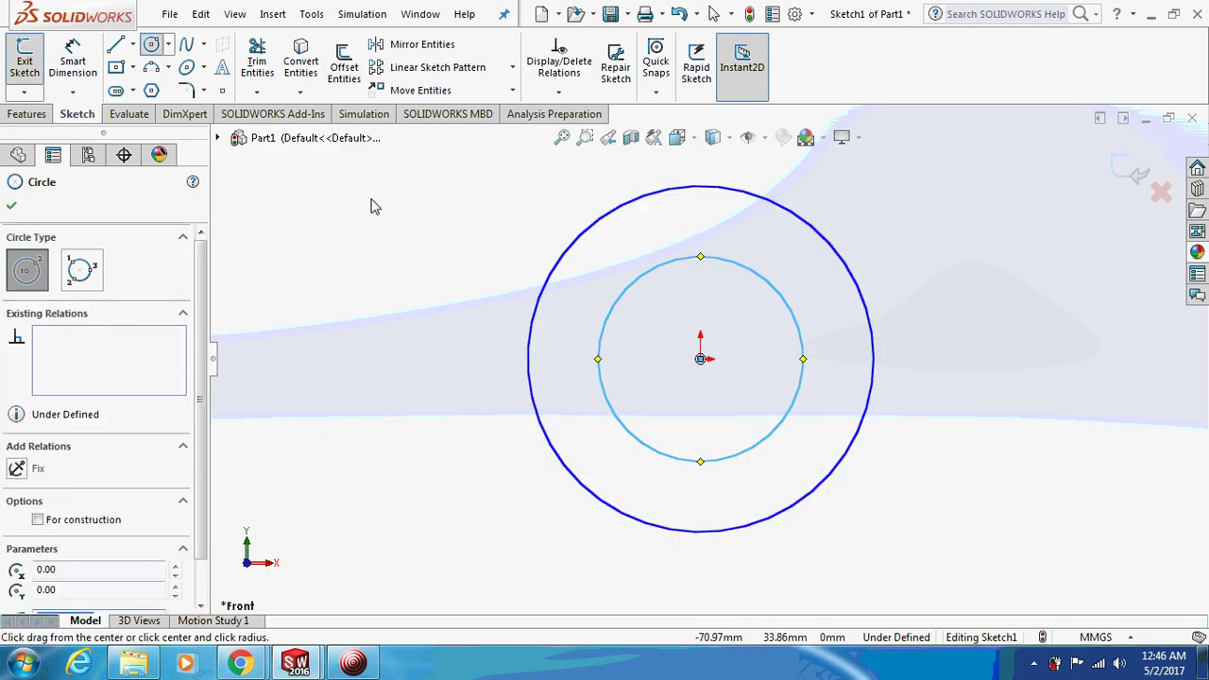
{"action": "key", "text": "Escape"}
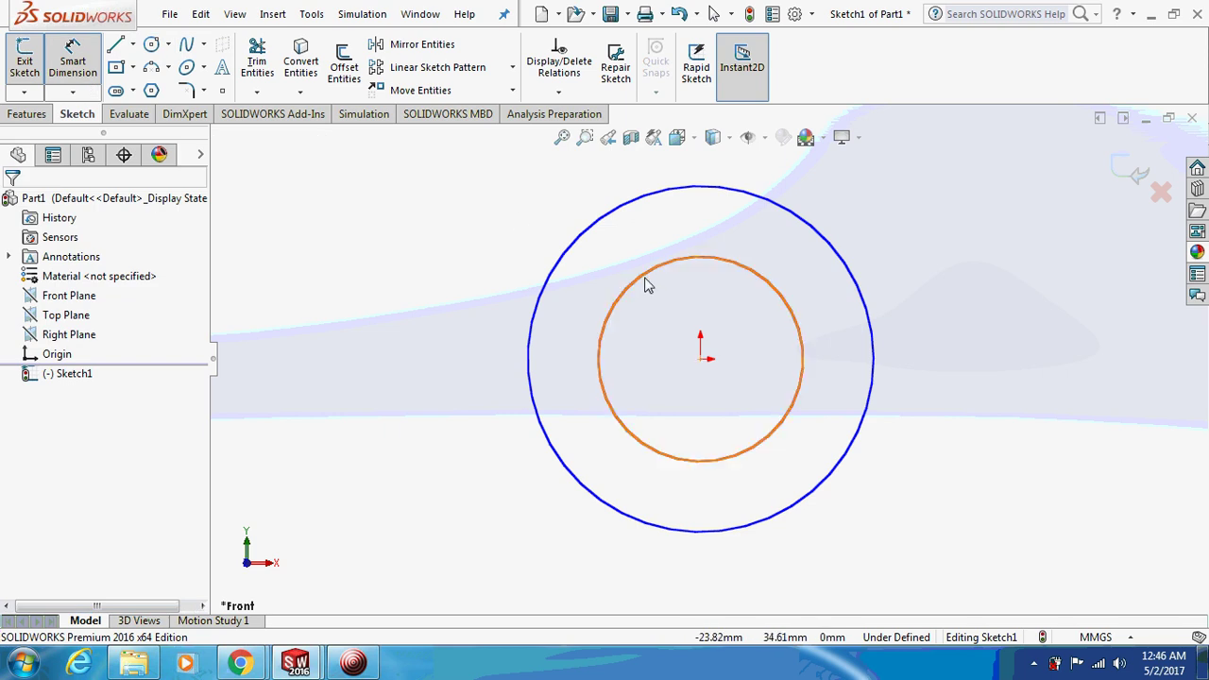
- Dimension the circles to Ø73.60 mm inner and Ø106.40 mm outer
{"action": "left_click", "coordinate": [648, 281]}
{"action": "left_click", "coordinate": [440, 302]}
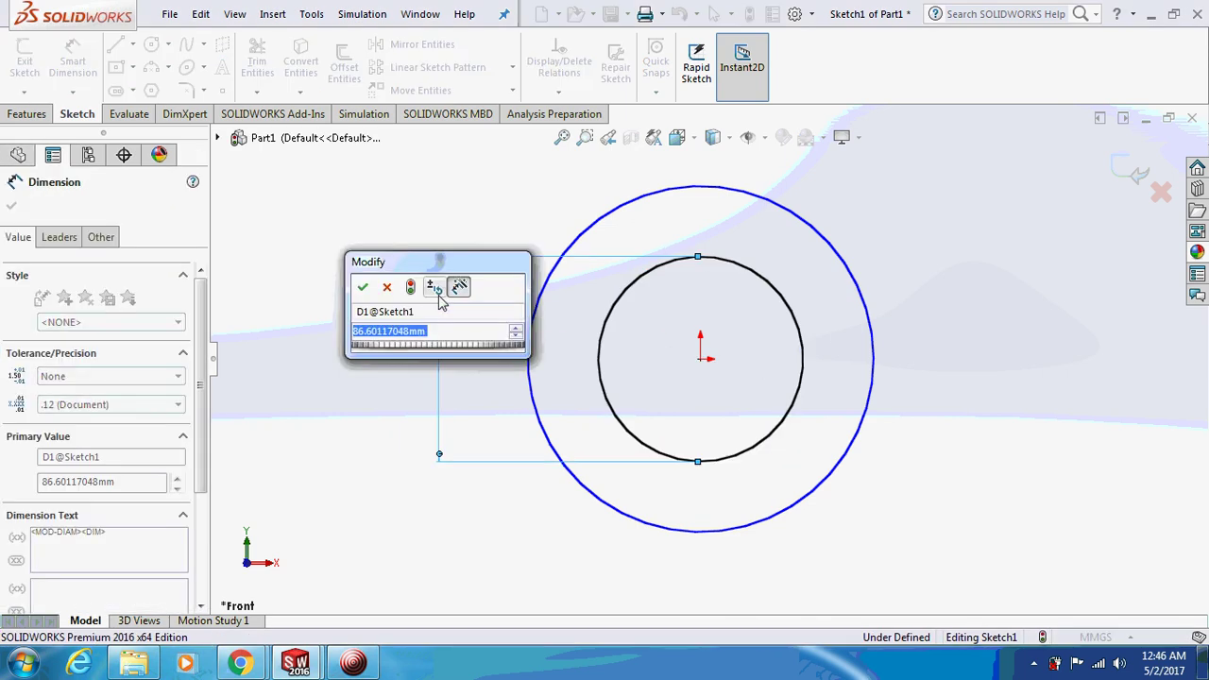
{"action": "type", "text": "73."}
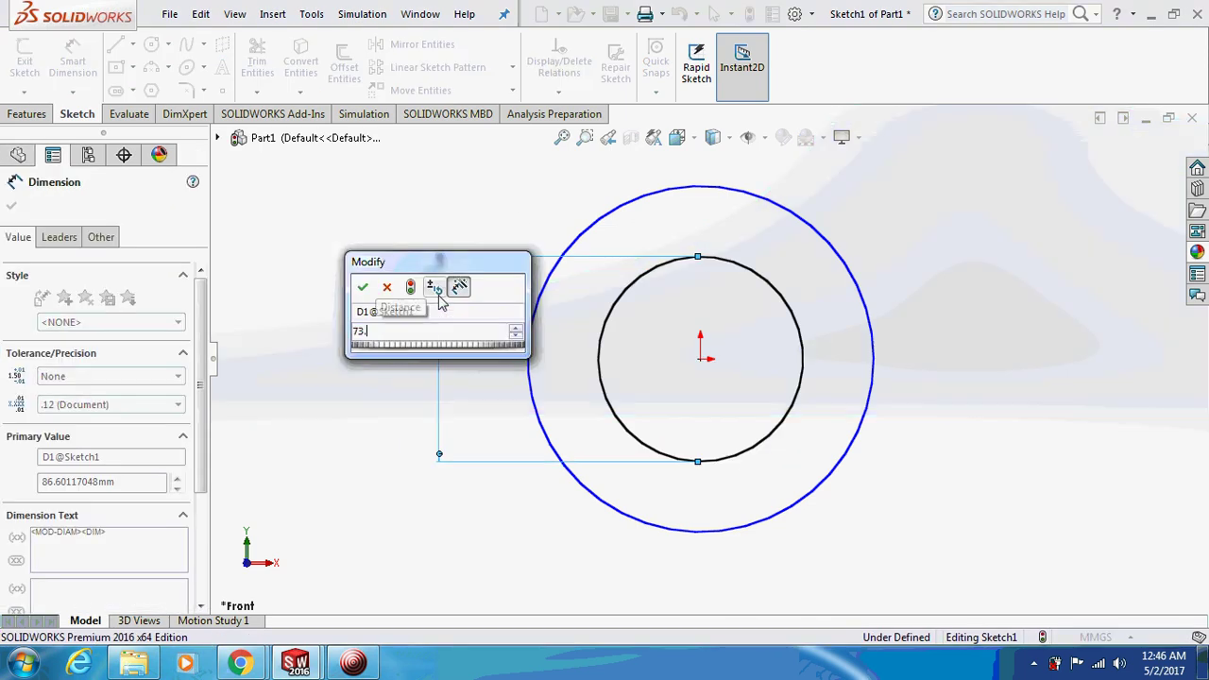
{"action": "type", "text": "60"}
{"action": "key", "text": "Return"}
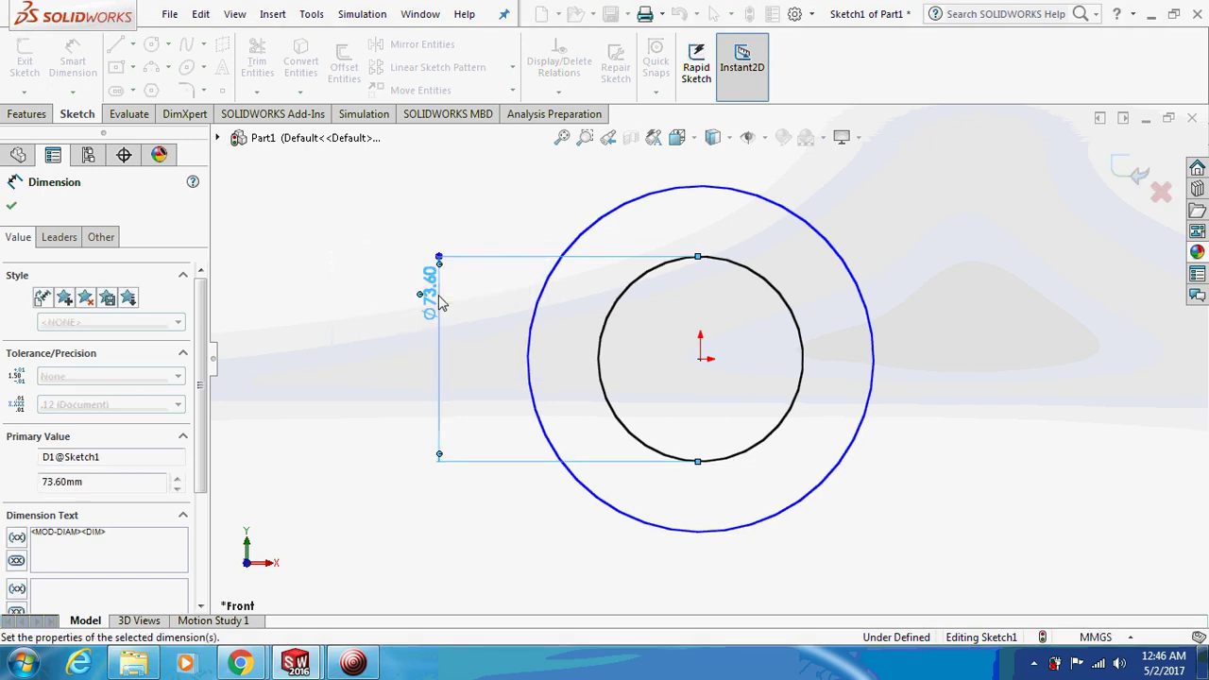
{"action": "left_click", "coordinate": [533, 326]}
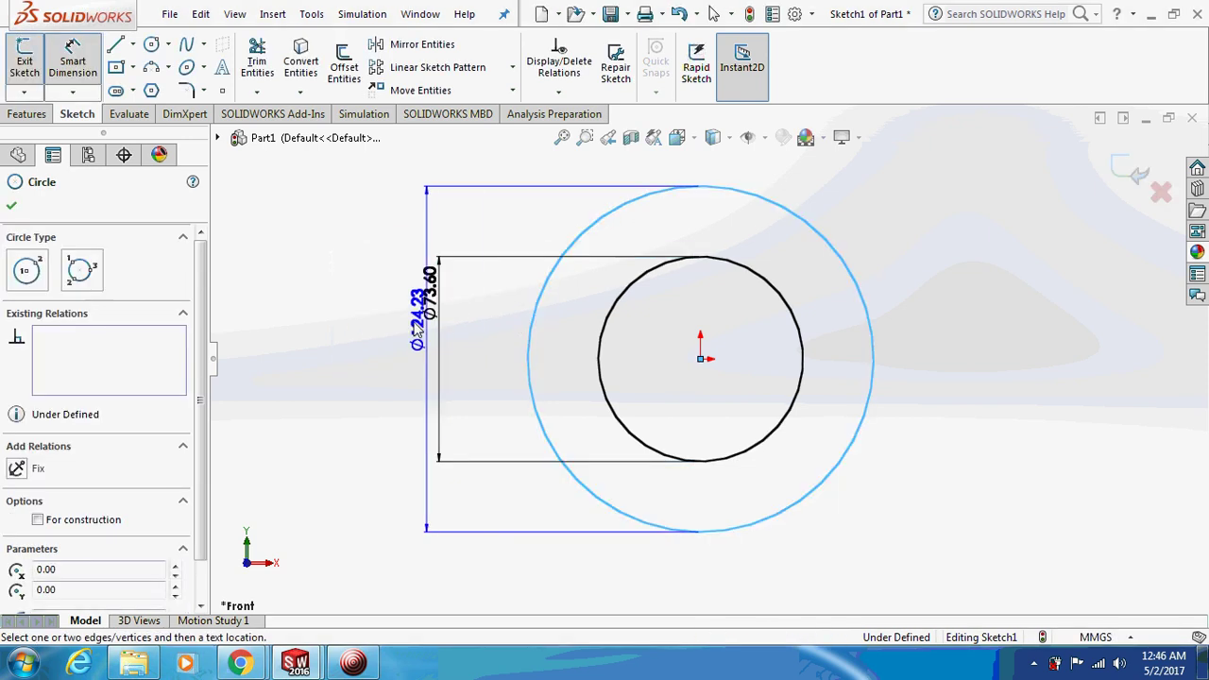
{"action": "left_click", "coordinate": [337, 327]}
{"action": "type", "text": "10"}
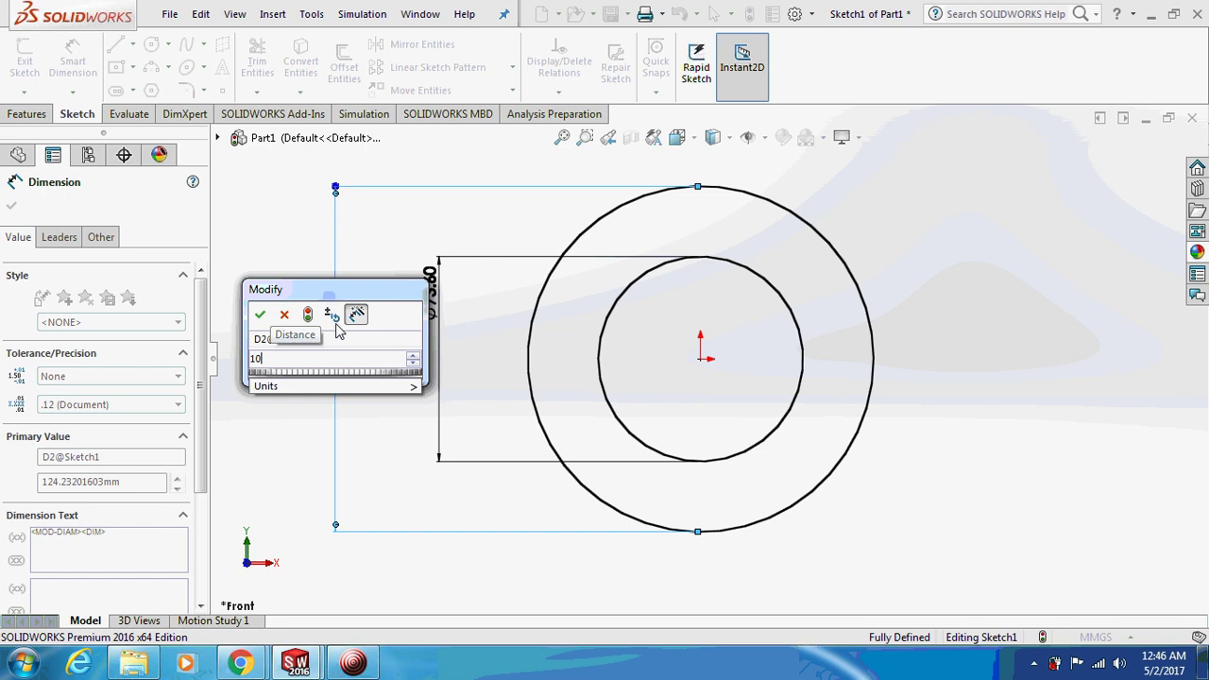
{"action": "type", "text": "6."}
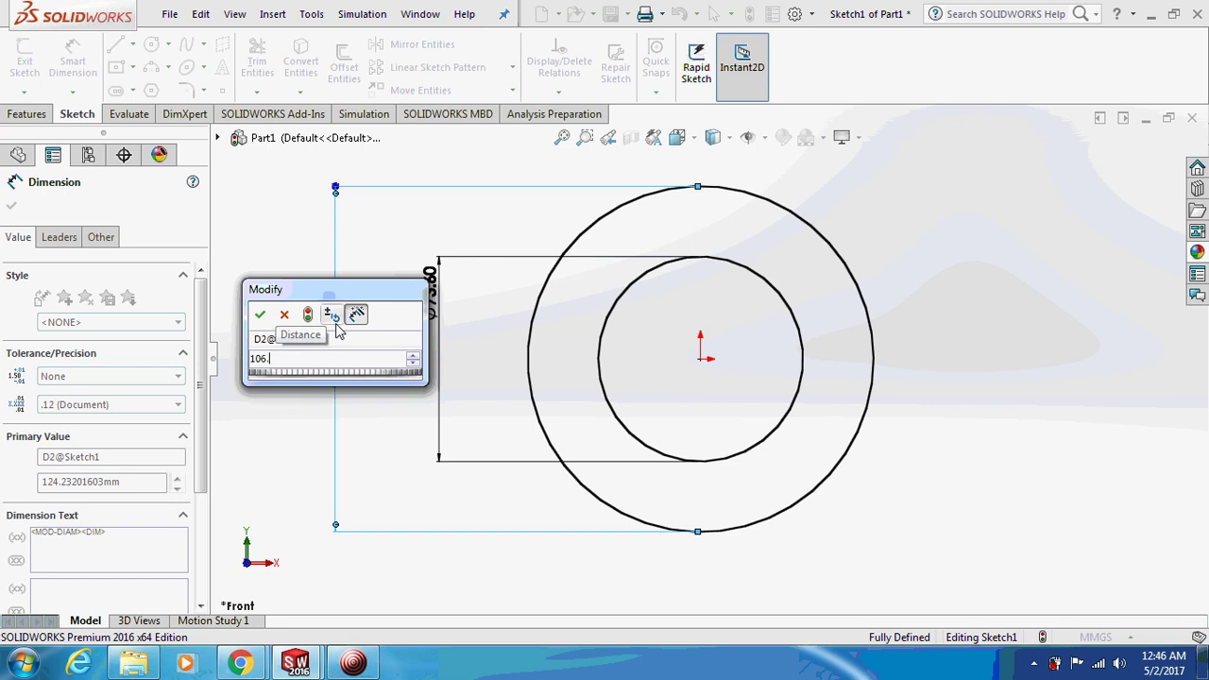
{"action": "type", "text": "40"}
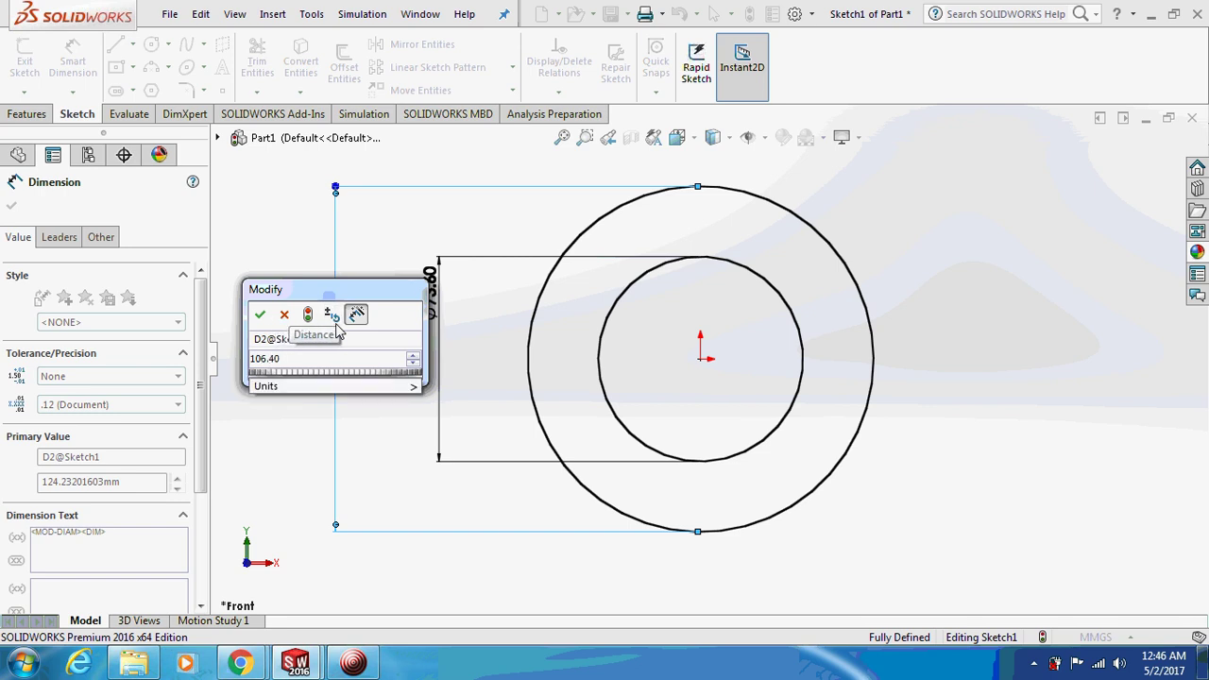
{"action": "key", "text": "Return"}
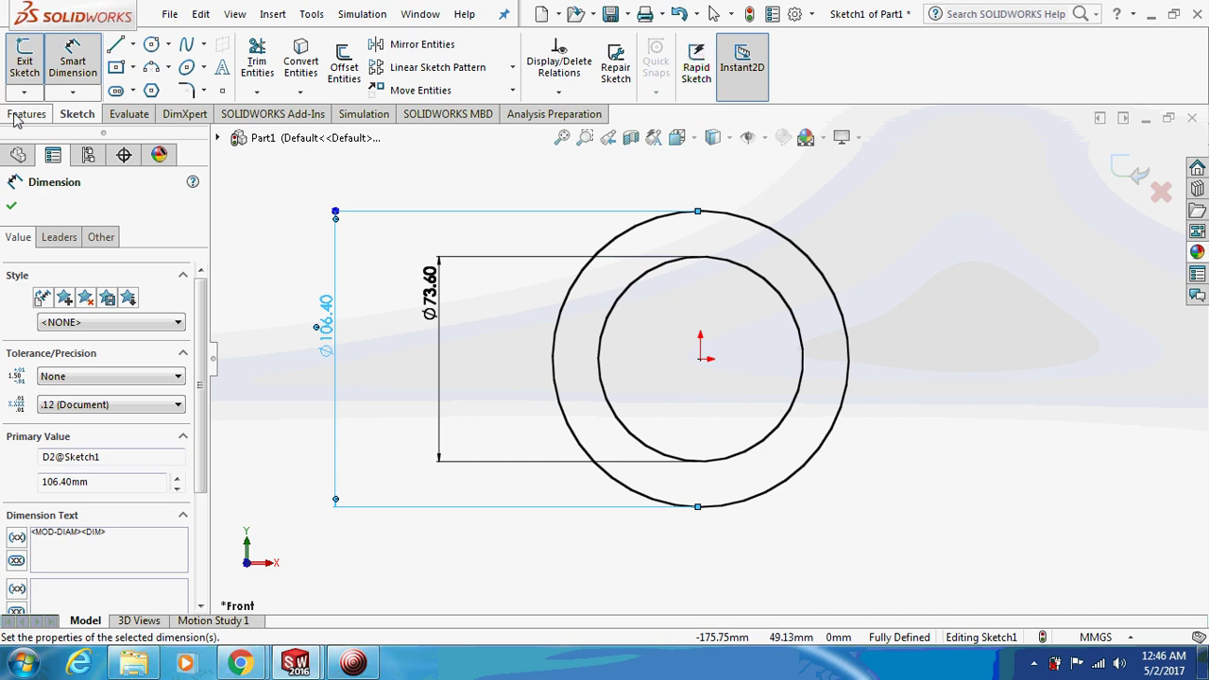
{"action": "left_click", "coordinate": [17, 115]}
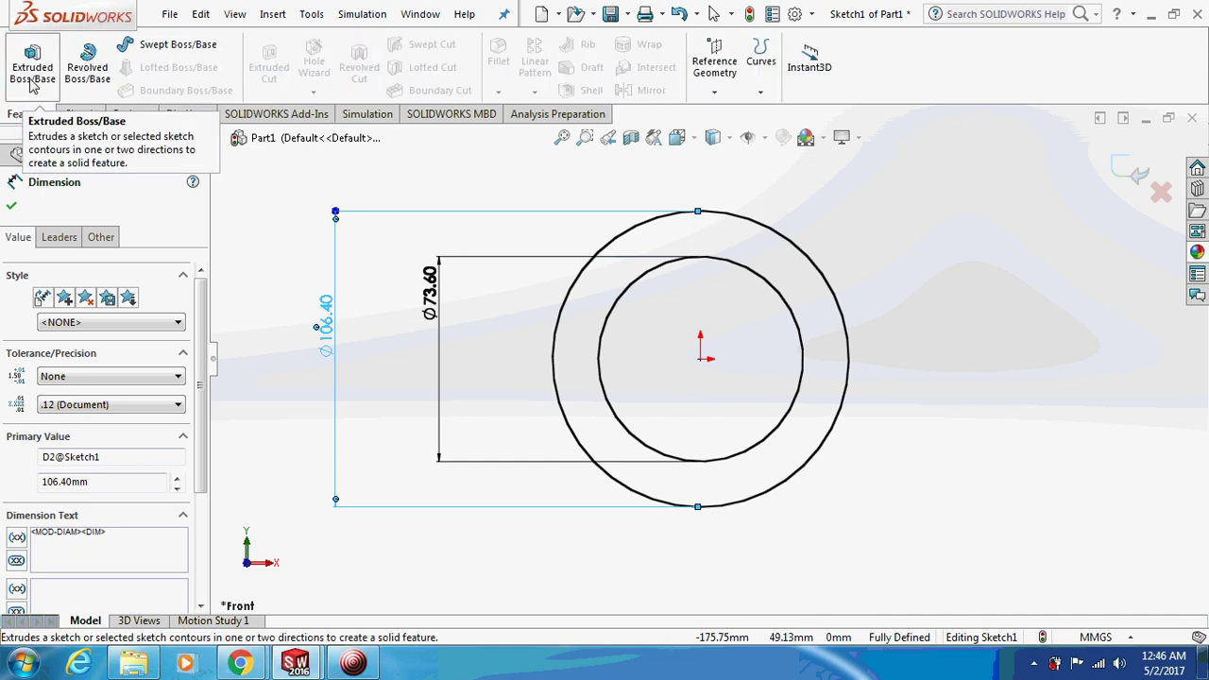
- Extrude the ring sketch Blind 2 mm into Boss-Extrude1
{"action": "left_click", "coordinate": [31, 83]}
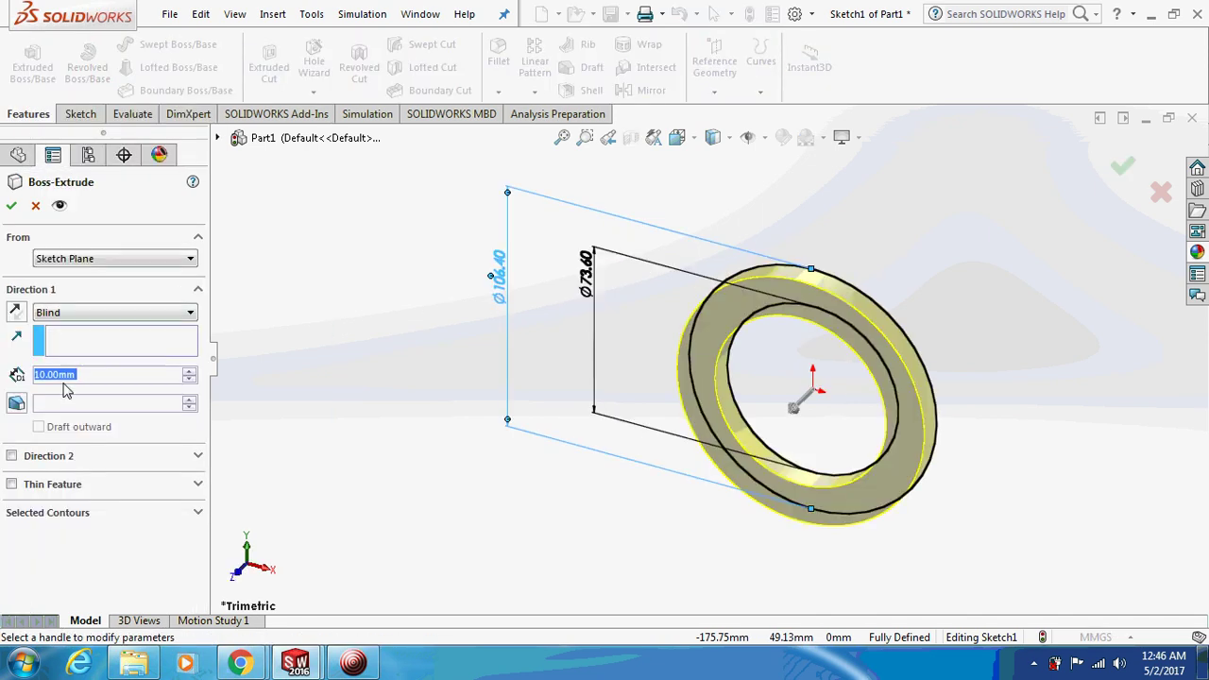
{"action": "type", "text": "2"}
{"action": "key", "text": "Return"}
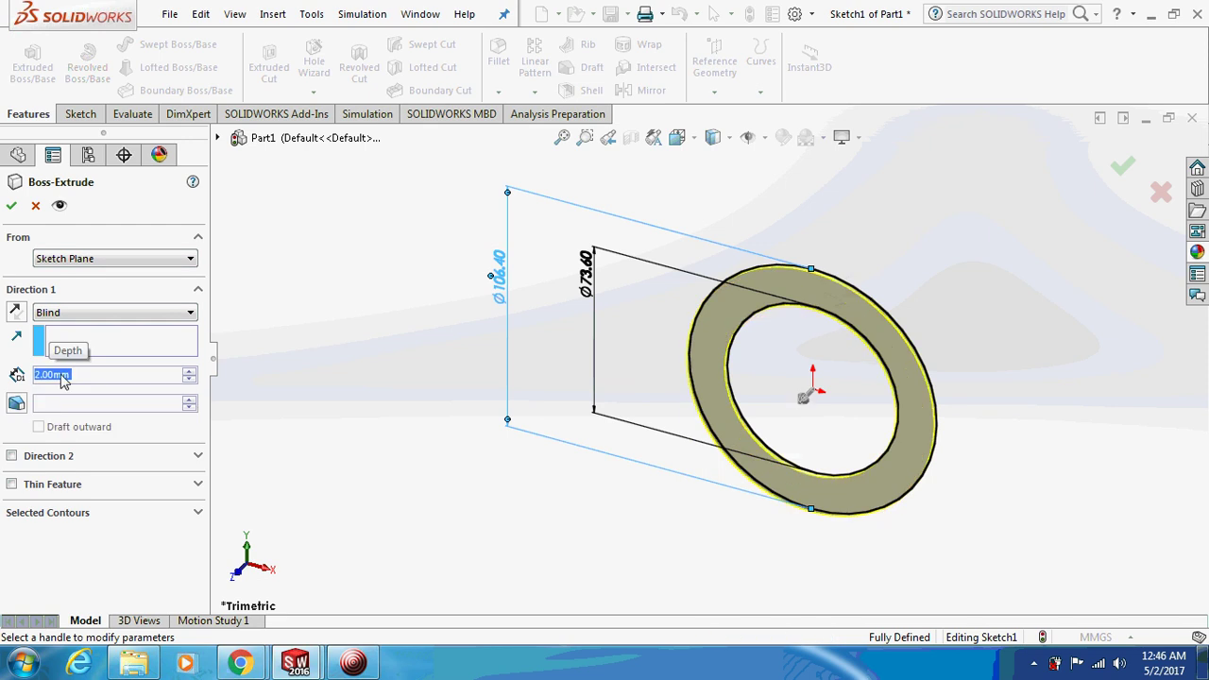
{"action": "left_click", "coordinate": [11, 205]}
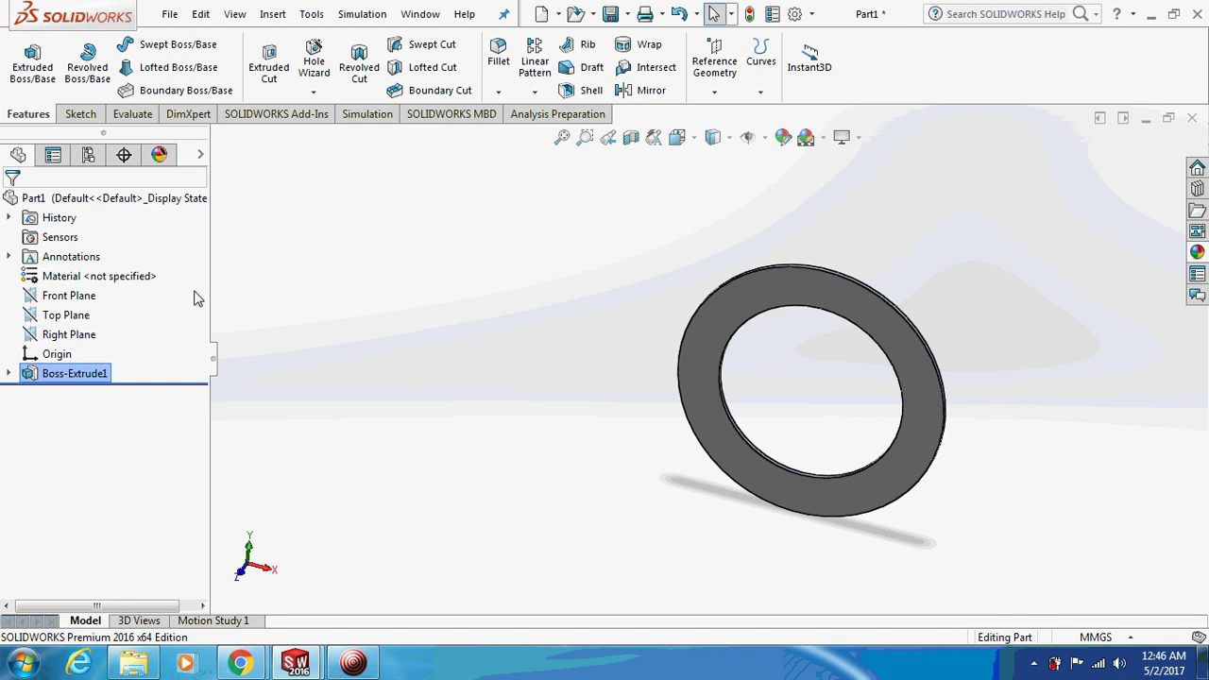
- Start a Front Plane sketch with a vertical construction centerline running down from the origin
{"action": "right_click", "coordinate": [42, 298]}
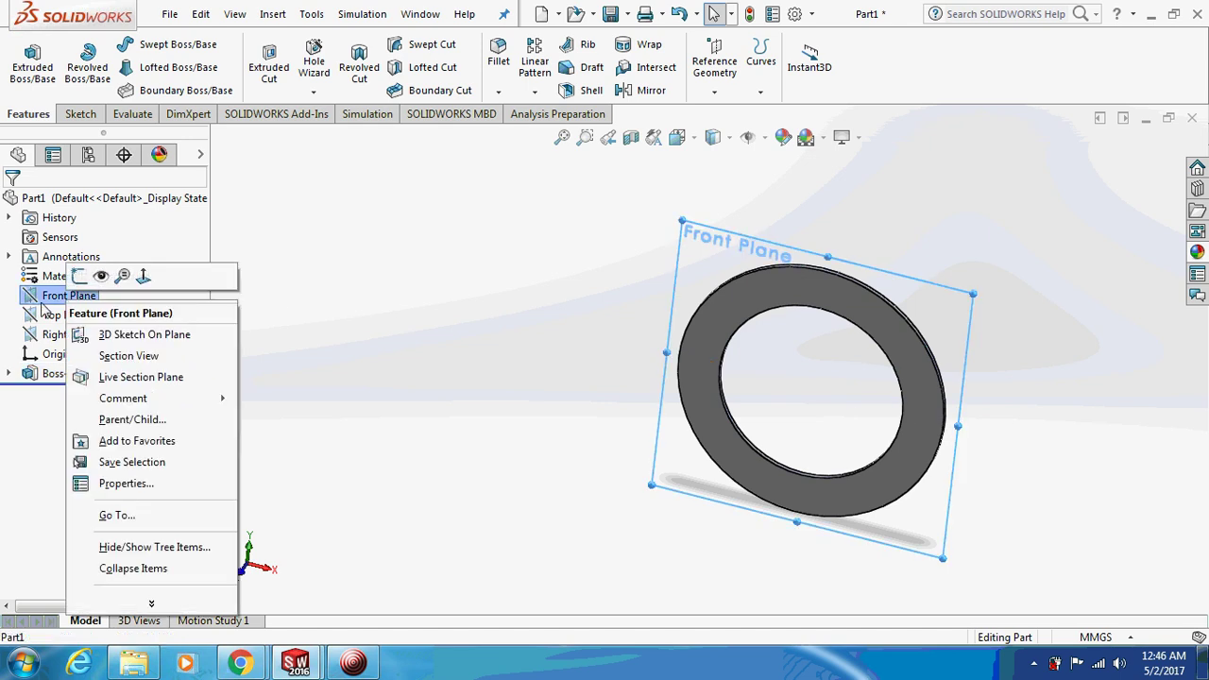
{"action": "left_click", "coordinate": [77, 276]}
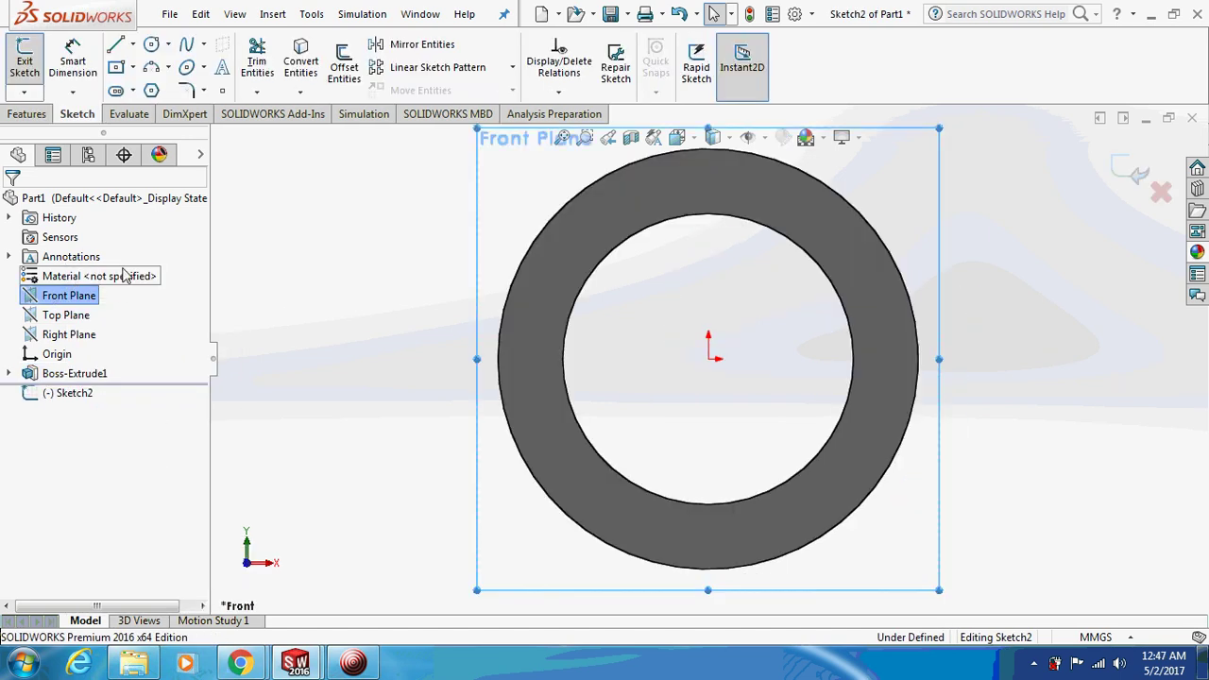
{"action": "left_click", "coordinate": [710, 361]}
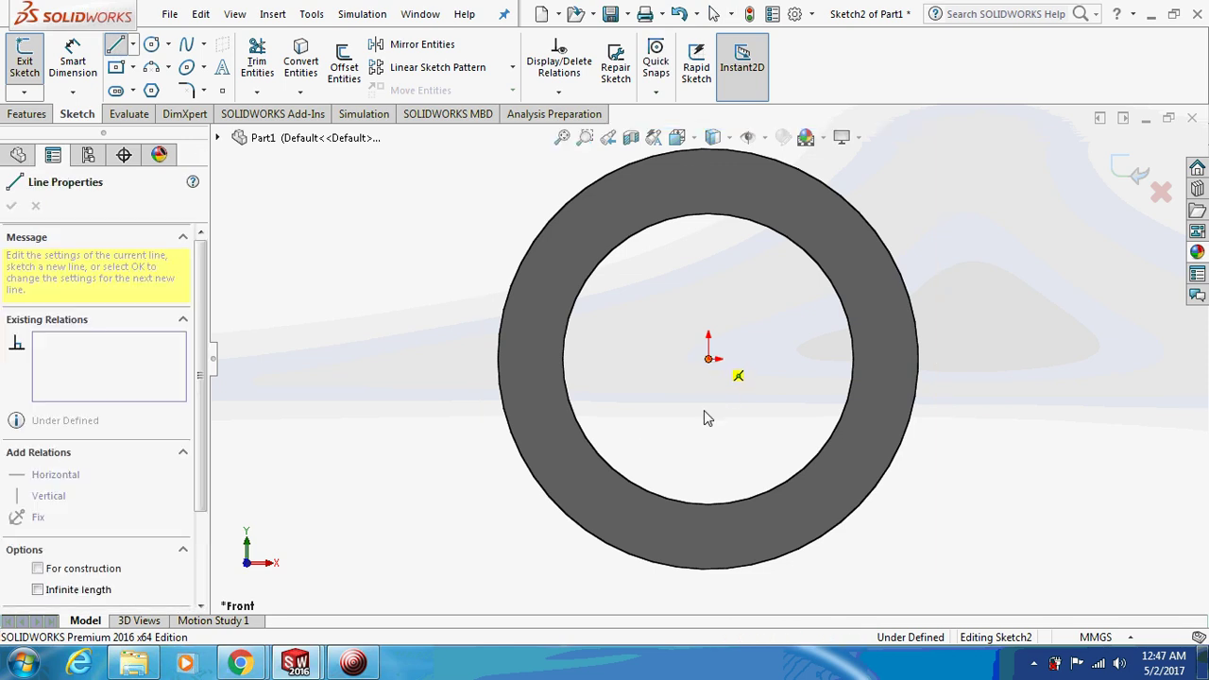
{"action": "left_click", "coordinate": [708, 614]}
{"action": "key", "text": "Escape"}
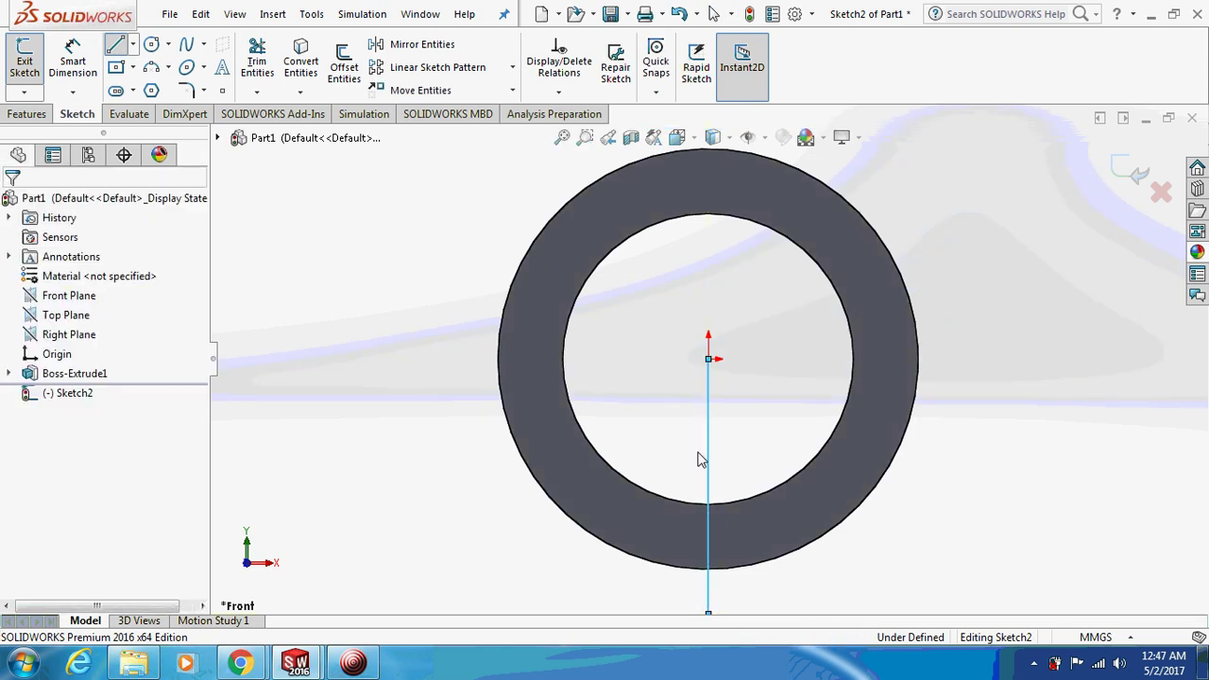
{"action": "left_click", "coordinate": [709, 444]}
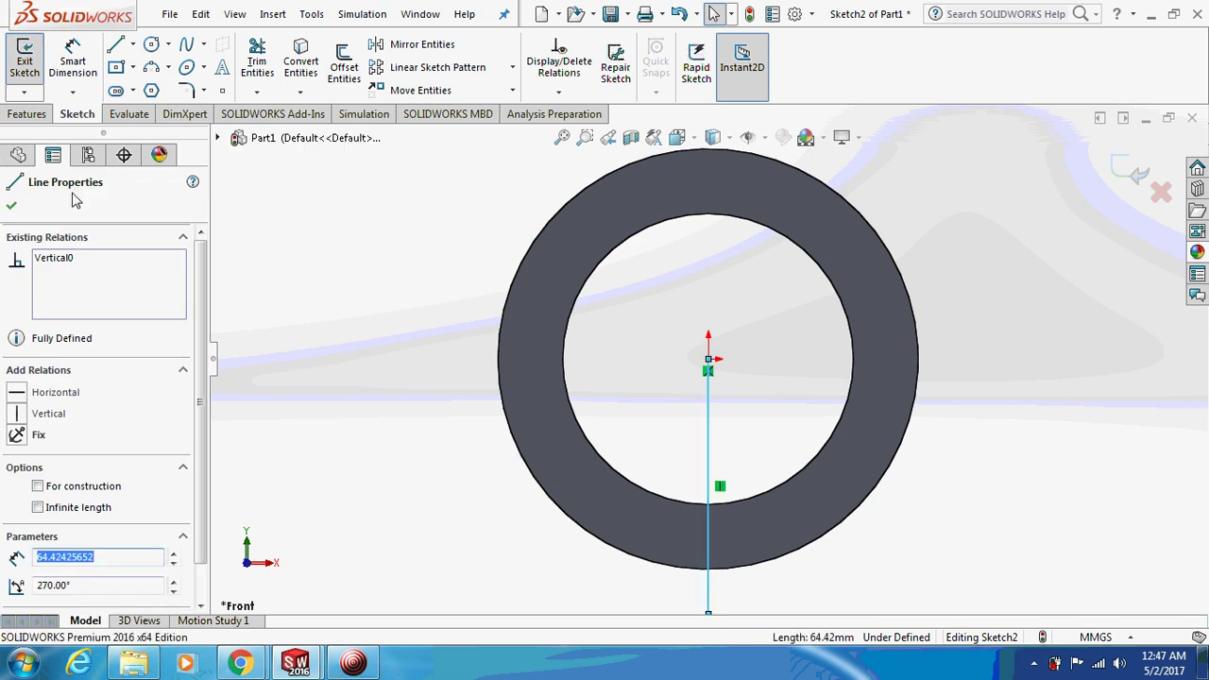
{"action": "left_click", "coordinate": [38, 486]}
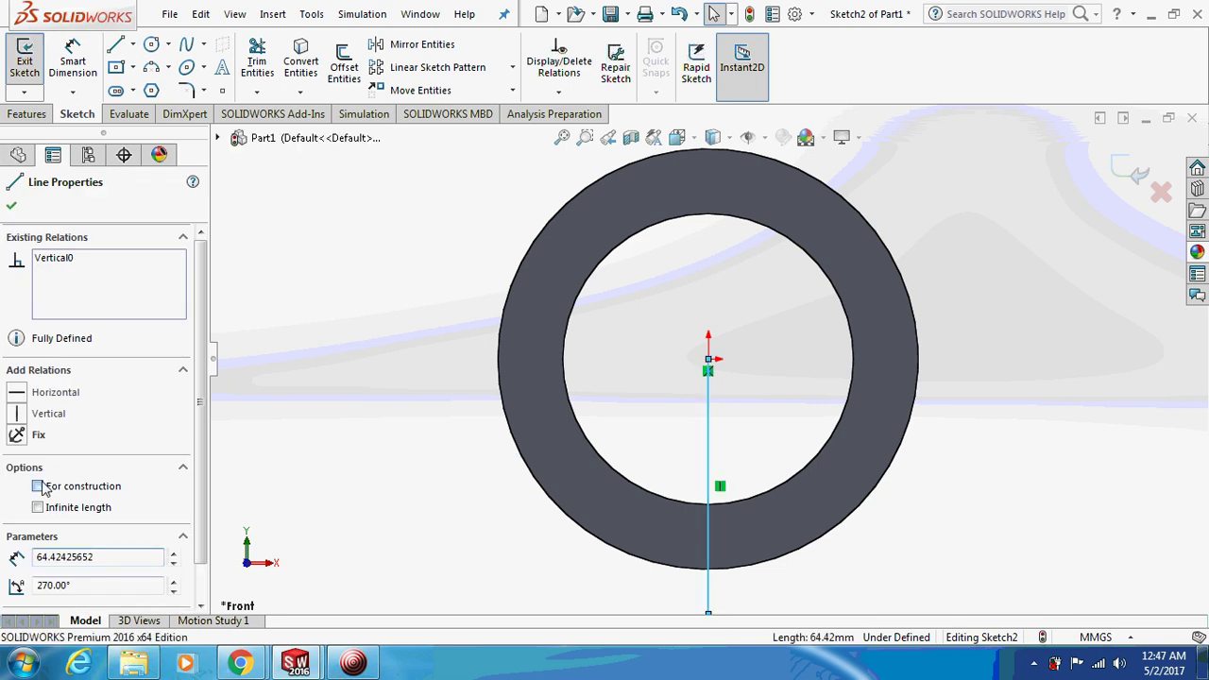
{"action": "left_click", "coordinate": [298, 427]}
- Draw a closed trapezoid straddling the ring's bottom inner edge
{"action": "left_click", "coordinate": [115, 44]}
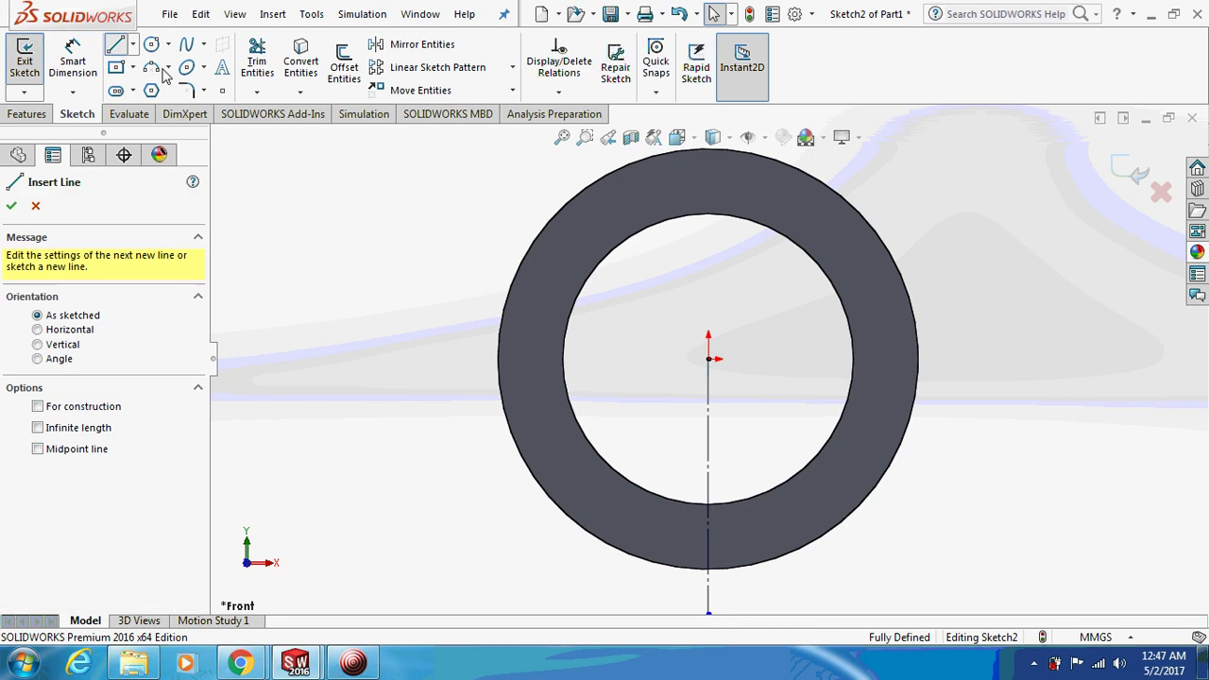
{"action": "left_click", "coordinate": [676, 509]}
{"action": "left_click", "coordinate": [744, 510]}
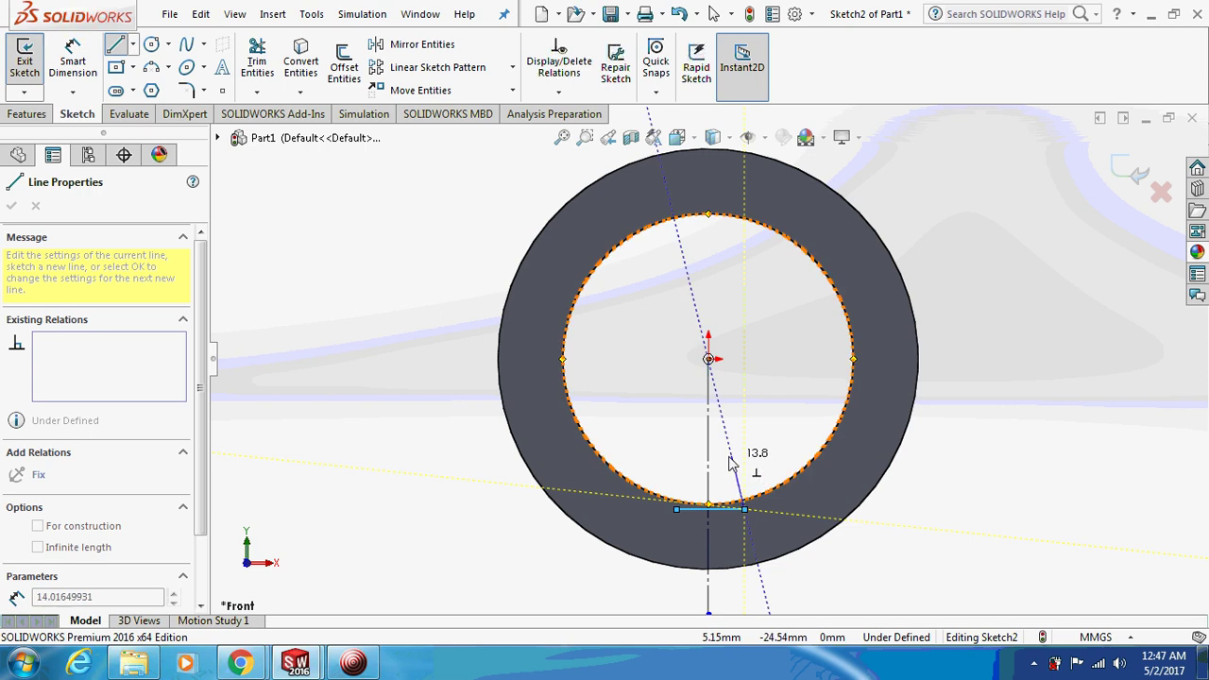
{"action": "left_click", "coordinate": [731, 455]}
{"action": "left_click", "coordinate": [689, 456]}
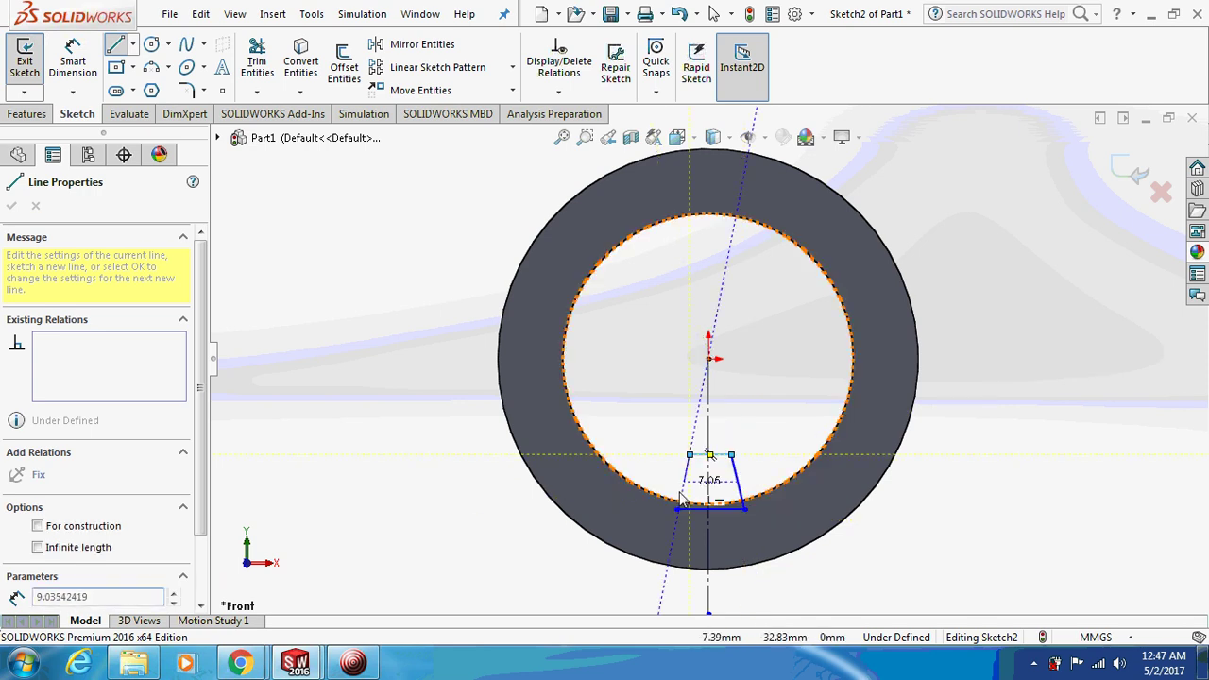
{"action": "left_click", "coordinate": [677, 509]}
{"action": "key", "text": "Escape"}
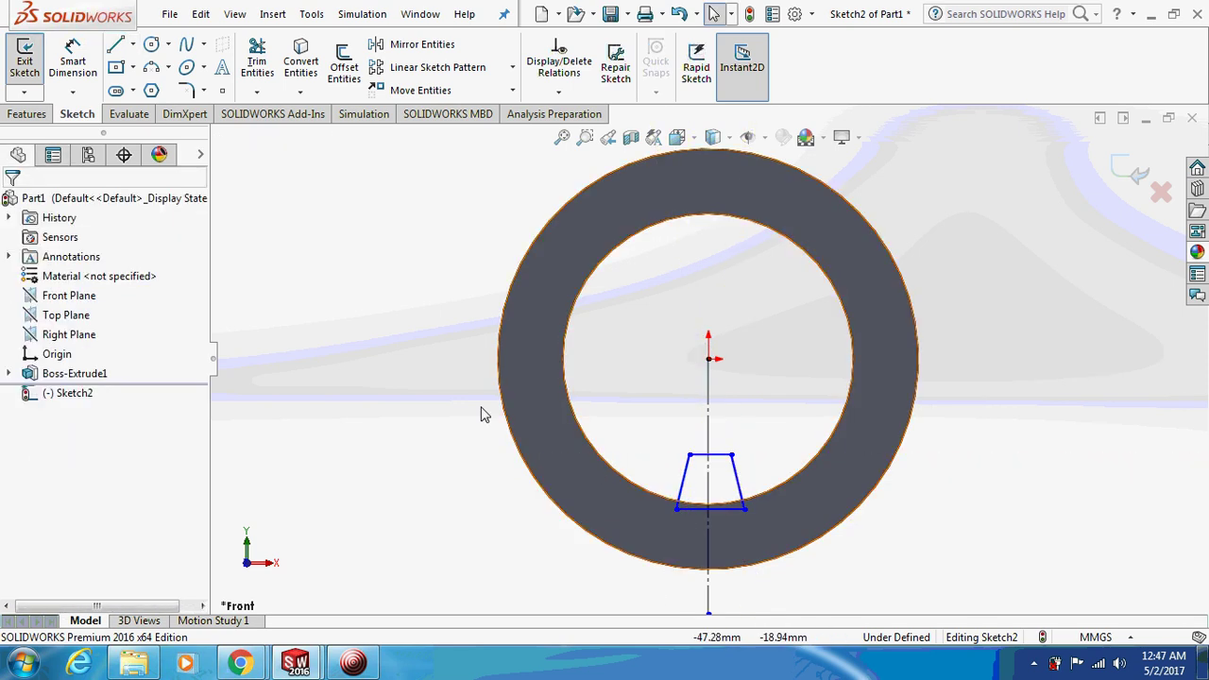
- Dimension the trapezoid's height to 26 mm
{"action": "left_click", "coordinate": [73, 61]}
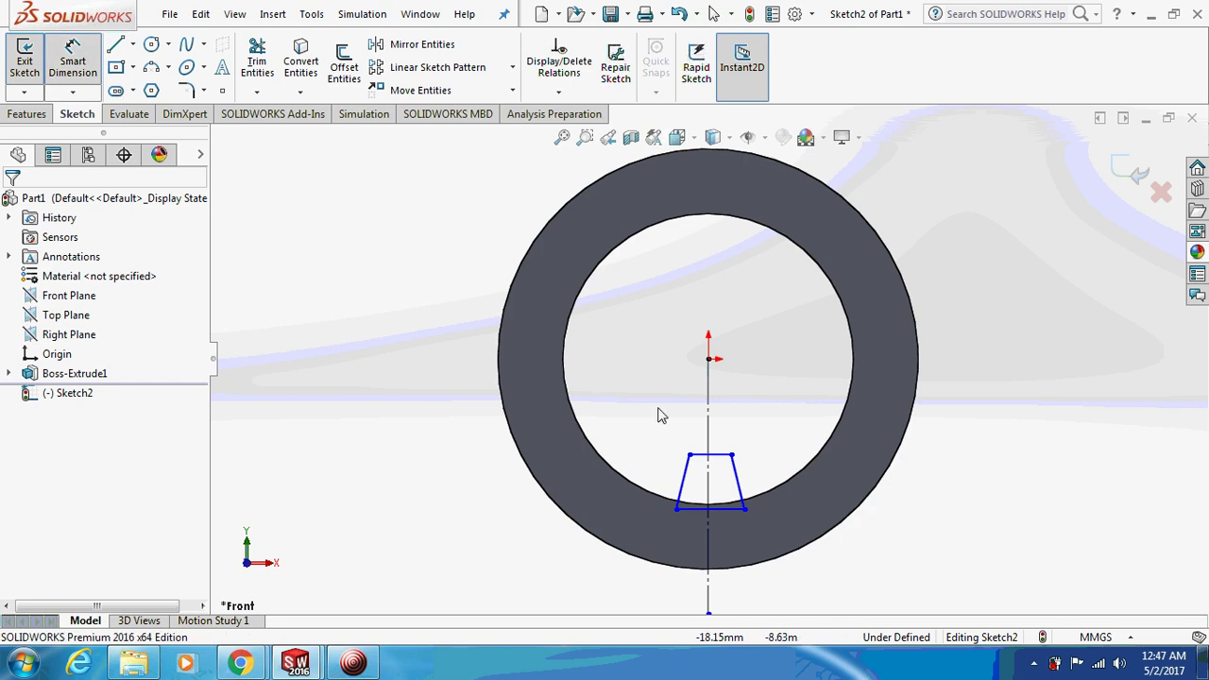
{"action": "left_click", "coordinate": [691, 455]}
{"action": "left_click", "coordinate": [693, 509]}
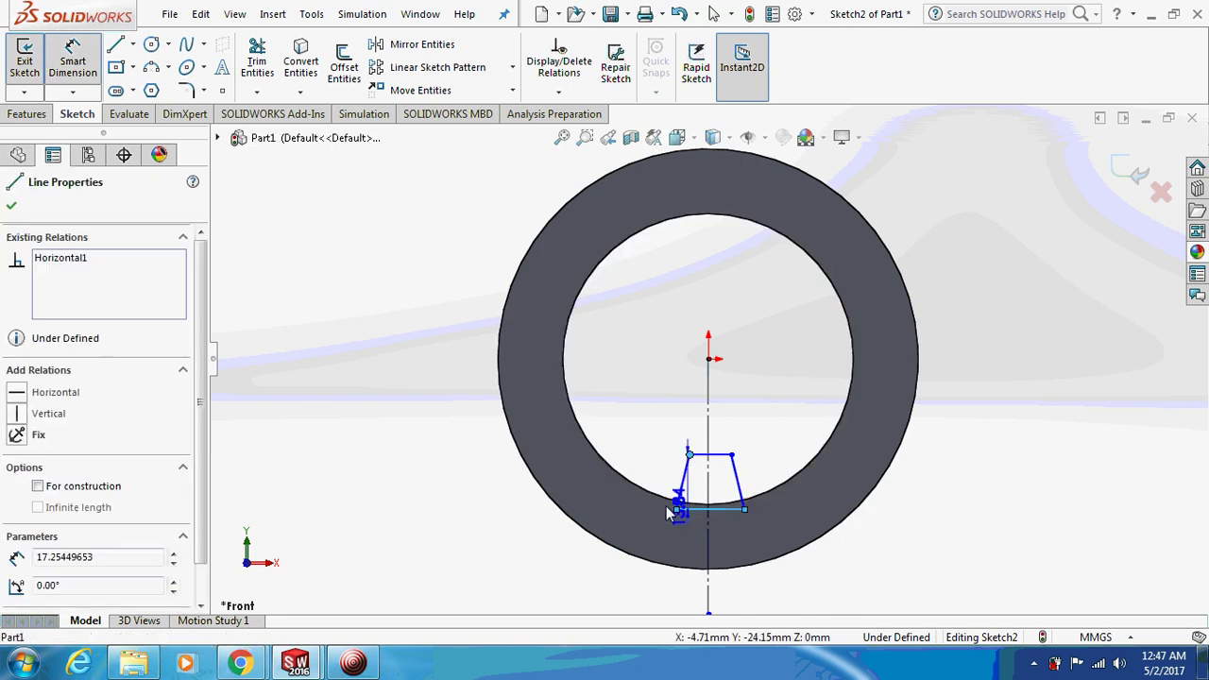
{"action": "left_click", "coordinate": [457, 481]}
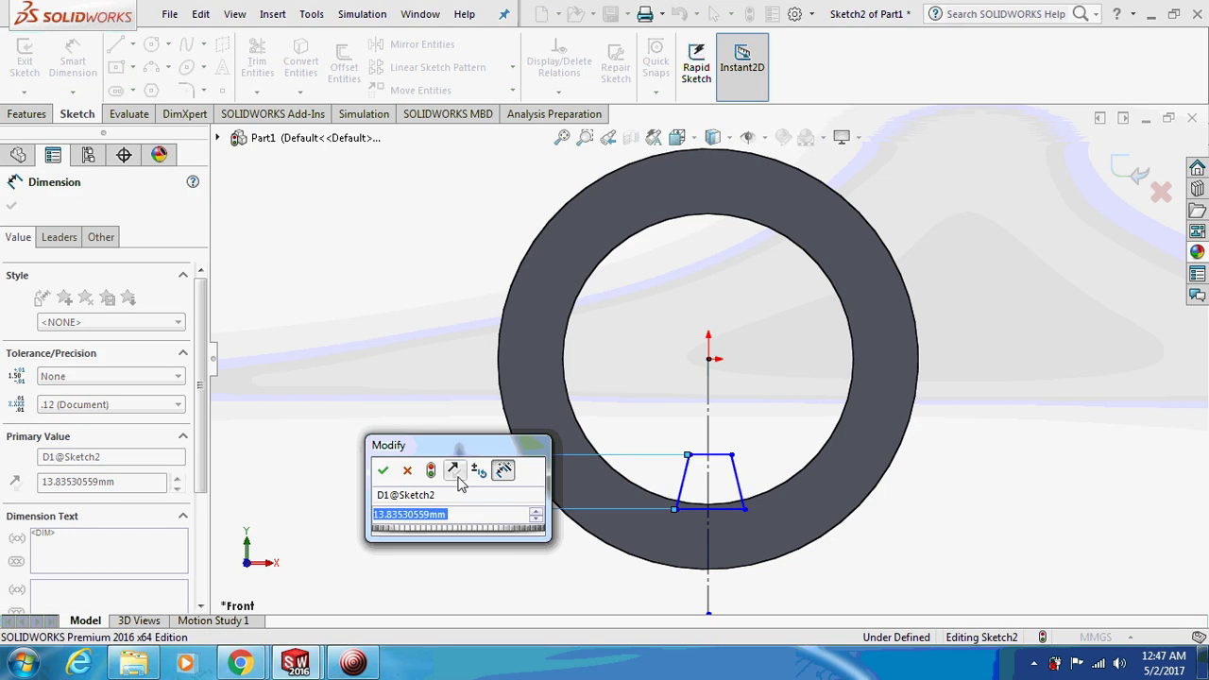
{"action": "type", "text": "26"}
{"action": "key", "text": "Return"}
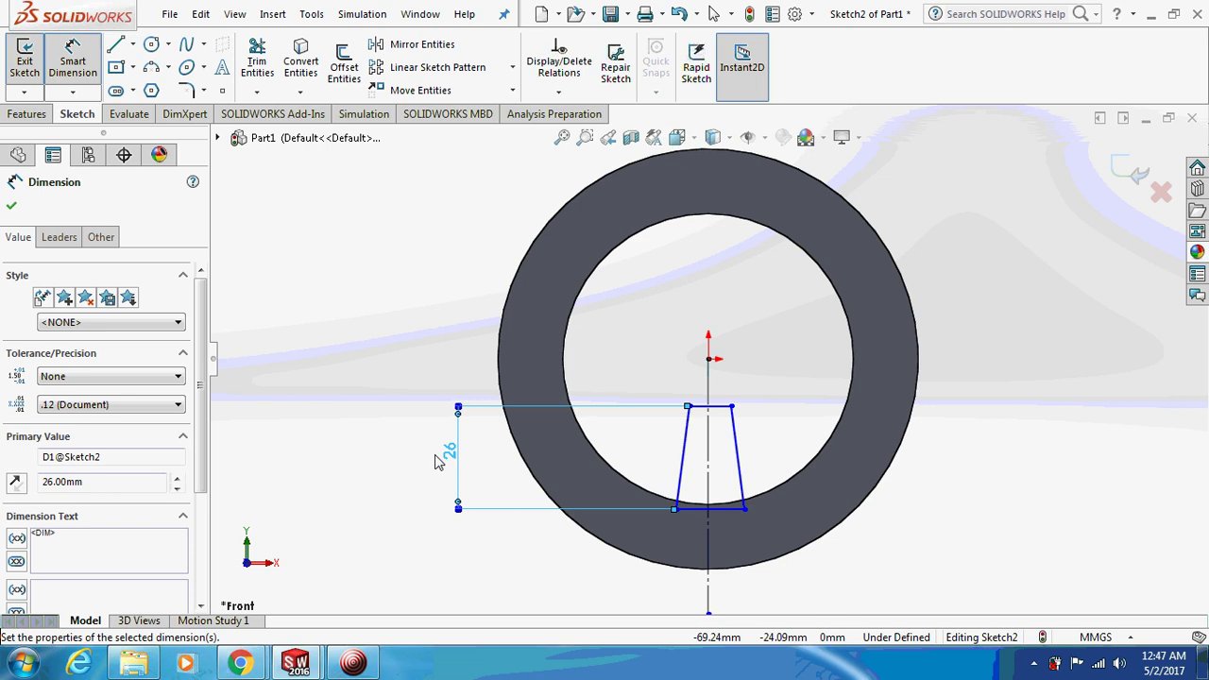
- Dimension the trapezoid's top width to 6.50 mm and bottom width to 15.50 mm
{"action": "left_click", "coordinate": [707, 407]}
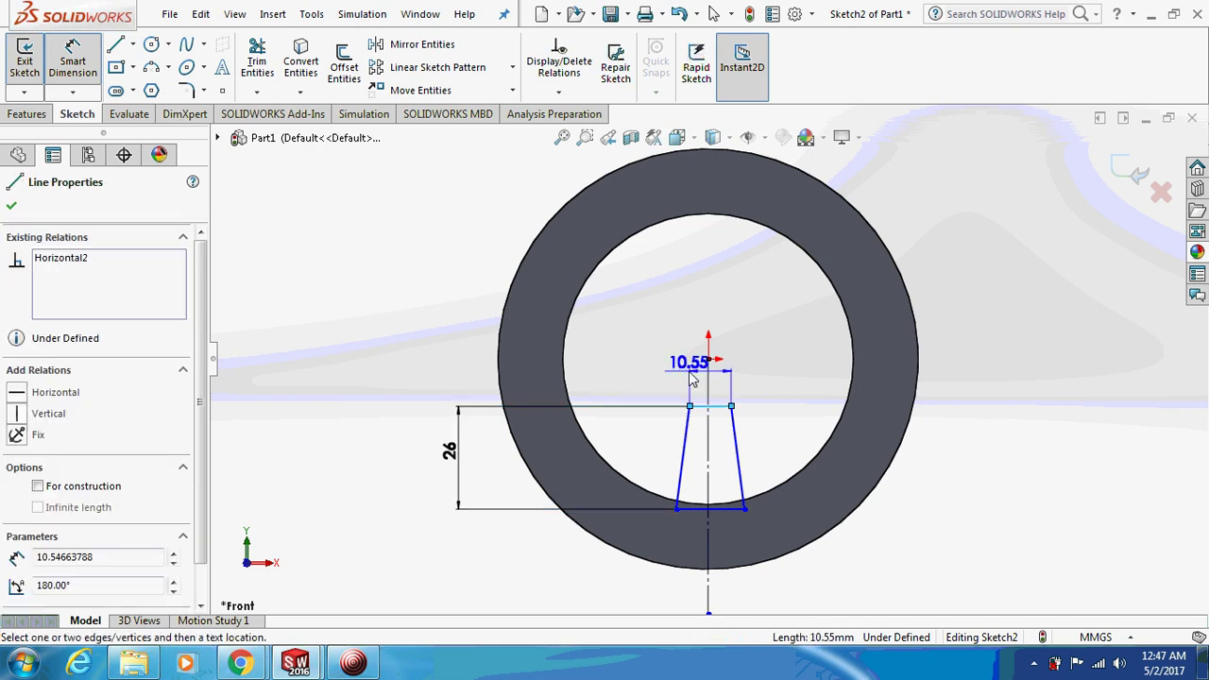
{"action": "left_click", "coordinate": [701, 321]}
{"action": "type", "text": "6.5"}
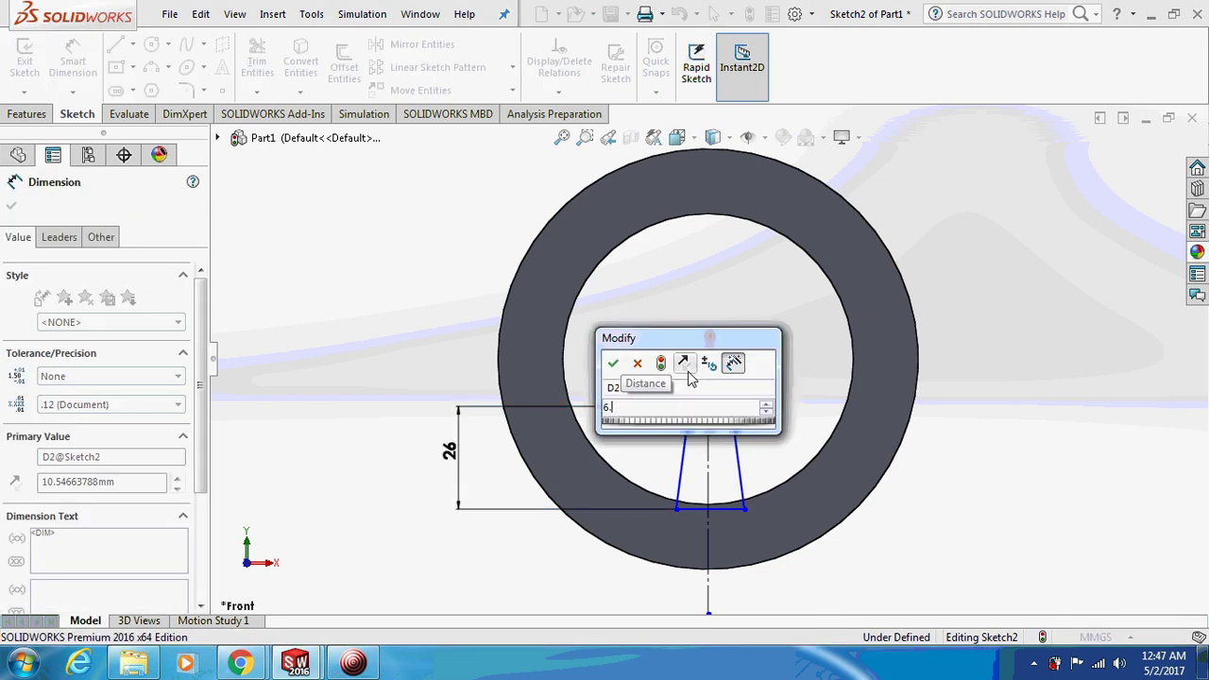
{"action": "key", "text": "Return"}
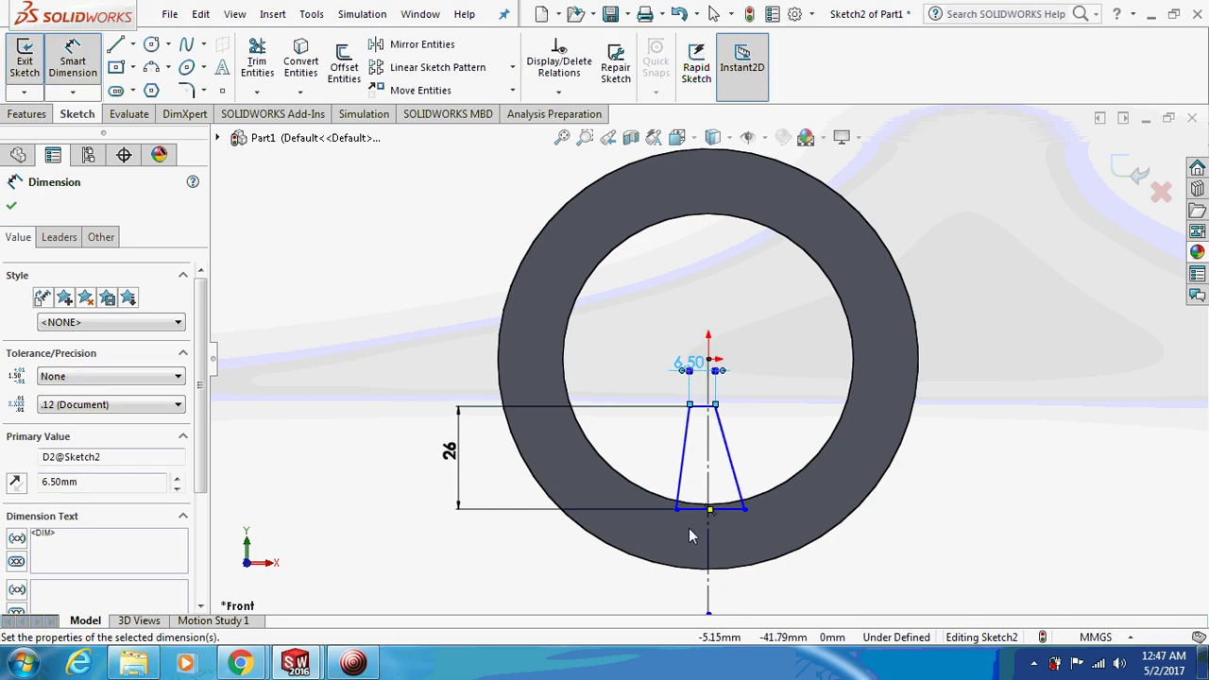
{"action": "left_click", "coordinate": [696, 522]}
{"action": "right_click_drag", "start_coordinate": [696, 522], "coordinate": [686, 567]}
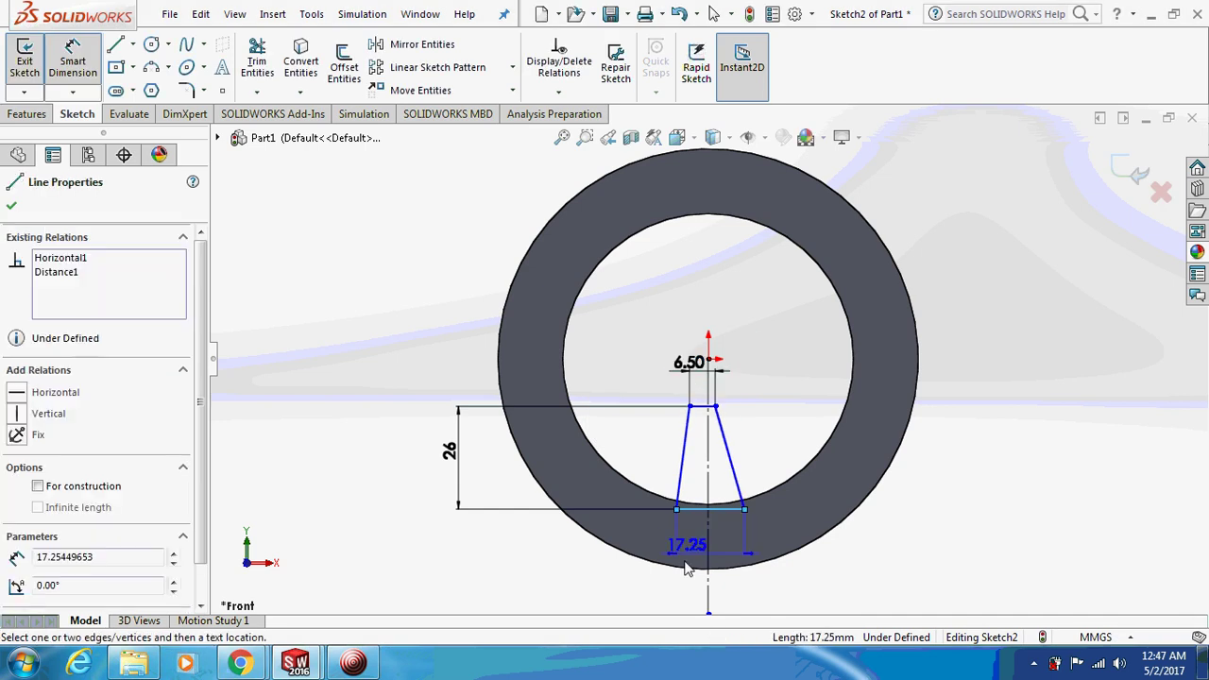
{"action": "left_click", "coordinate": [676, 593]}
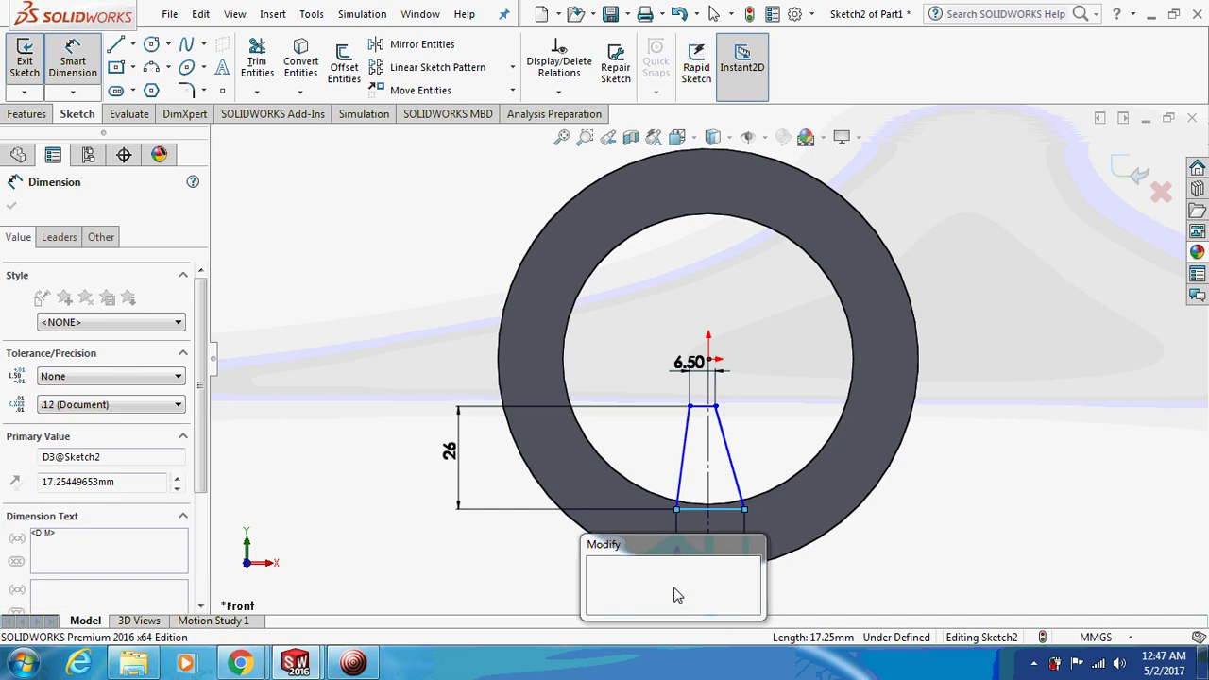
{"action": "type", "text": "15.5"}
{"action": "key", "text": "Return"}
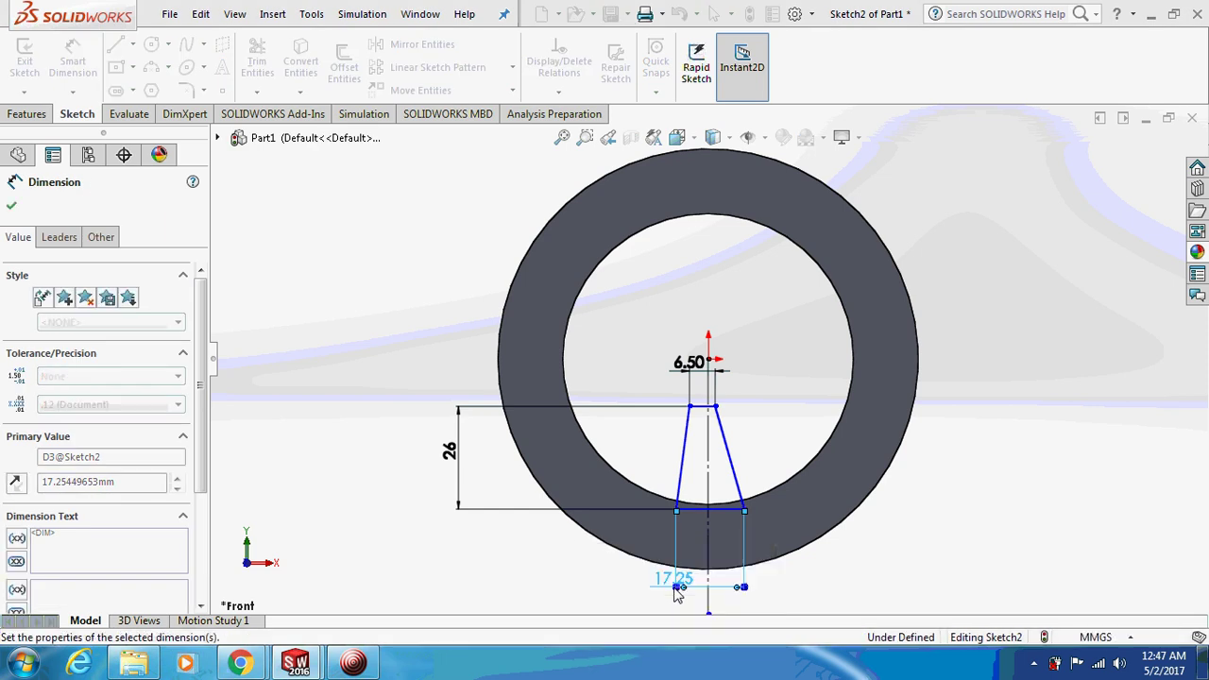
{"action": "key", "text": "Escape"}
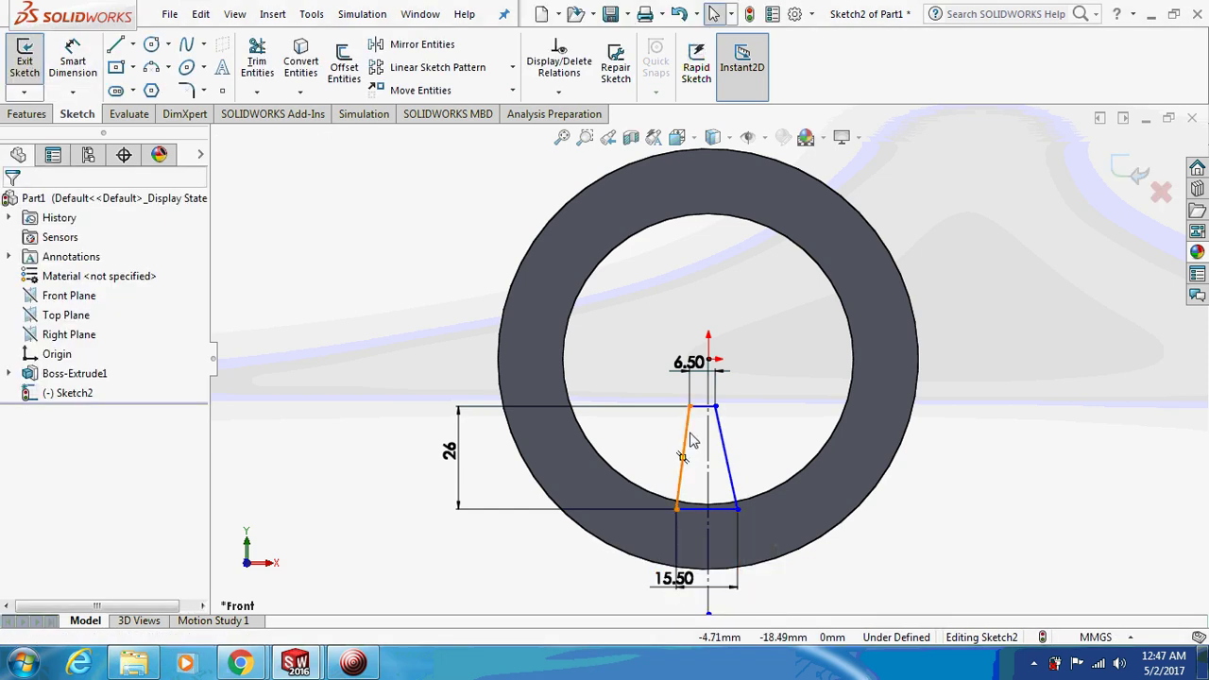
- Make the trapezoid's two slanted sides symmetric about the vertical centreline
{"action": "left_click", "coordinate": [708, 461]}
{"action": "left_click", "coordinate": [725, 459], "text": "ctrl"}
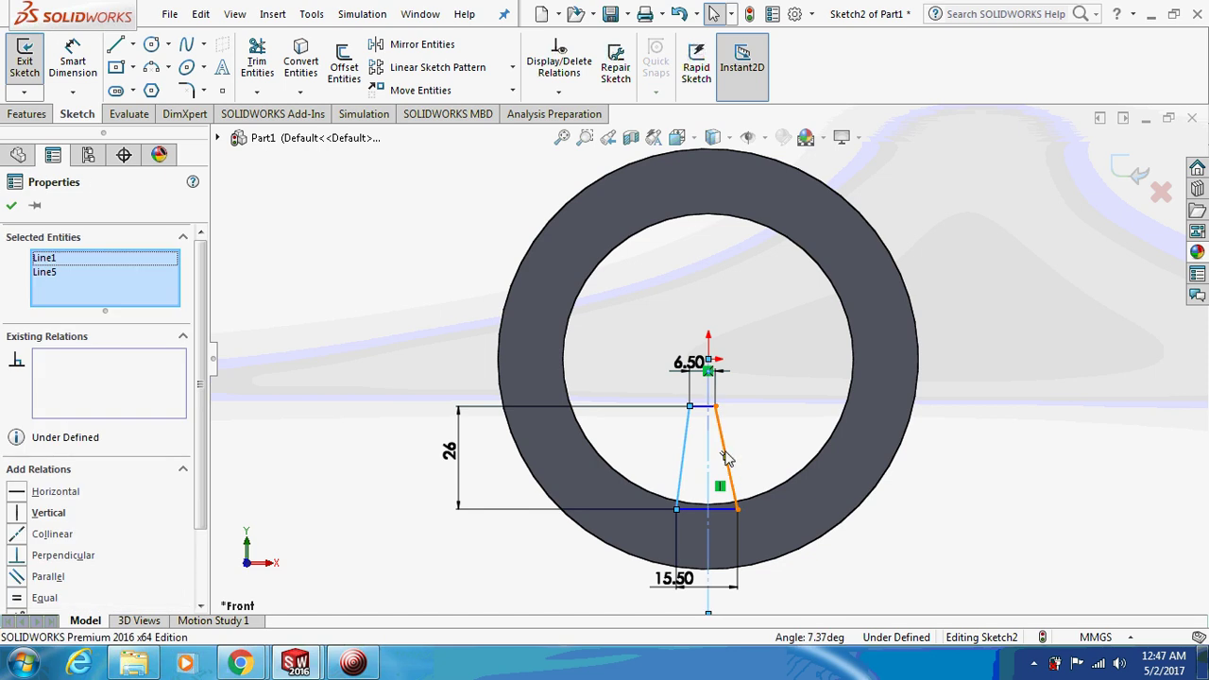
{"action": "left_click", "coordinate": [683, 458], "text": "ctrl"}
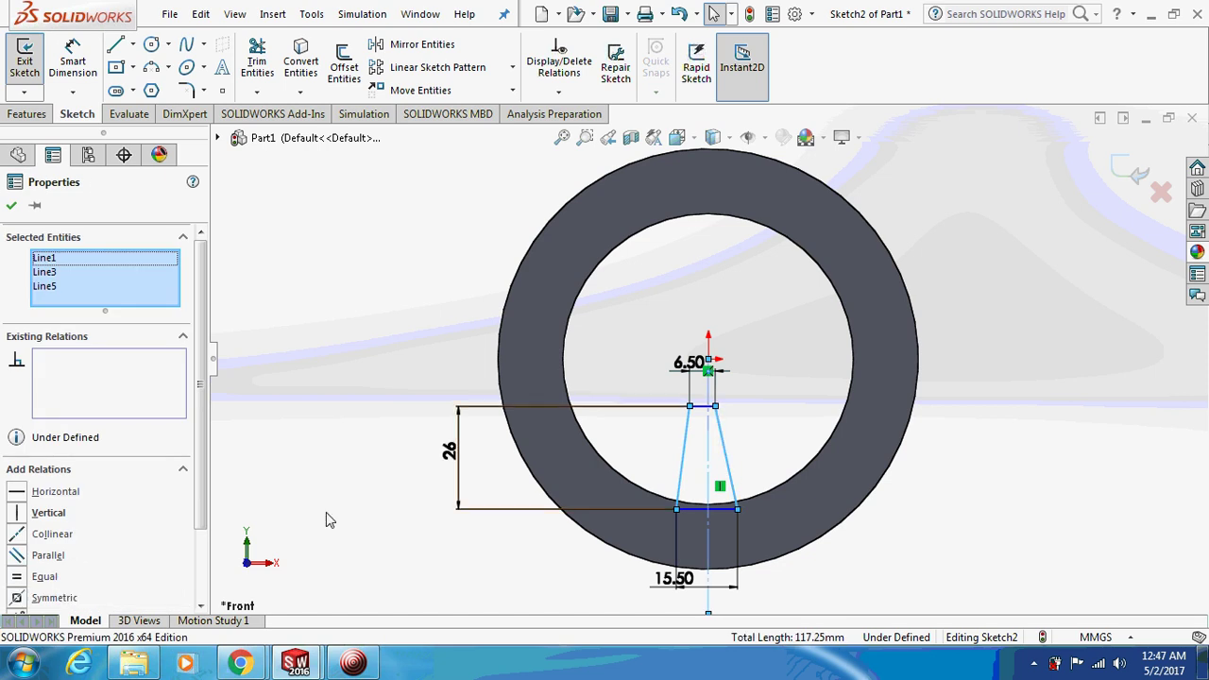
{"action": "left_click", "coordinate": [17, 597]}
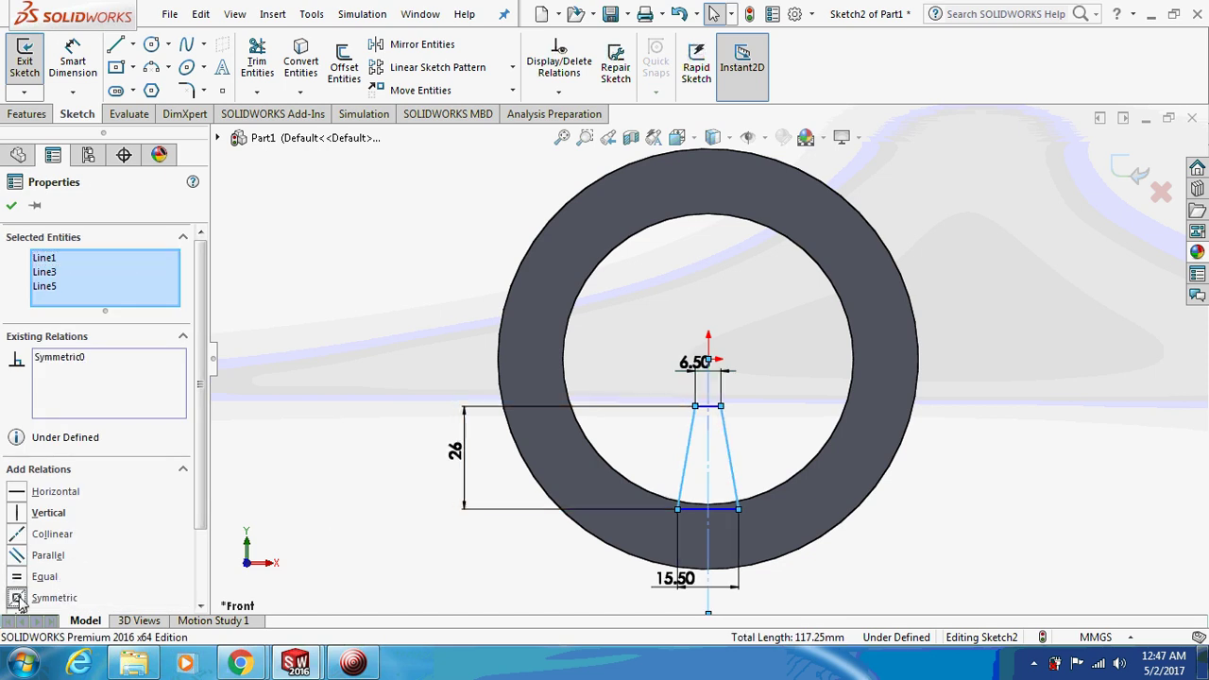
{"action": "left_click", "coordinate": [310, 429]}
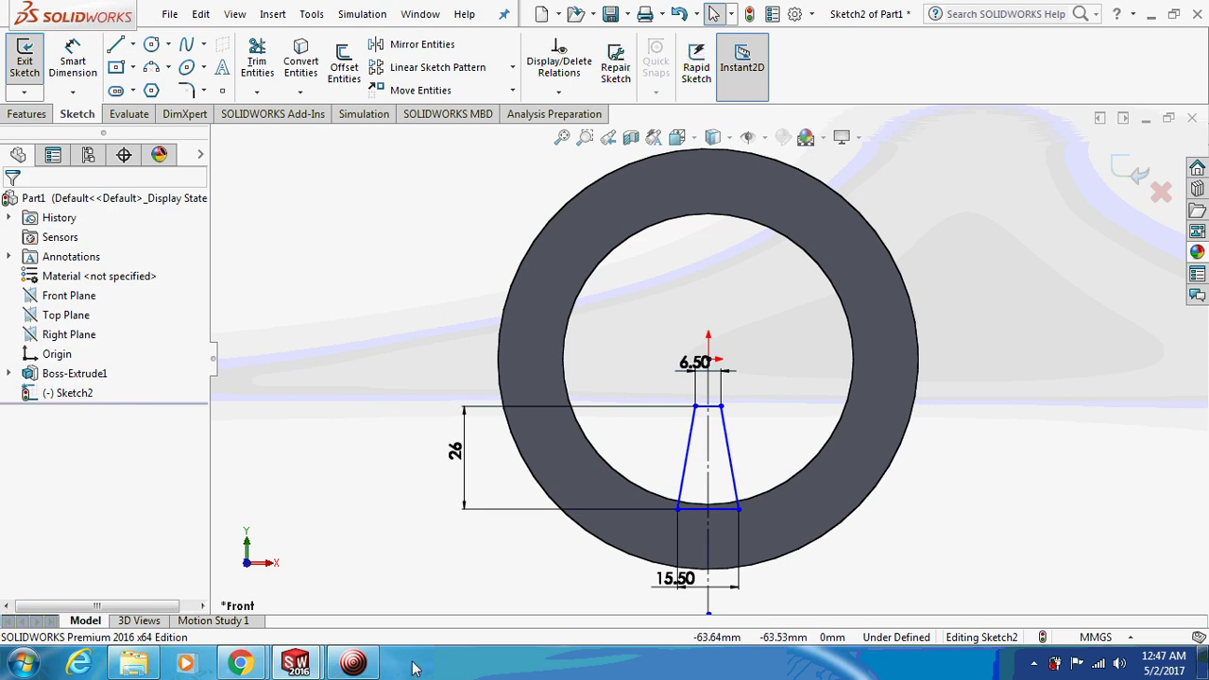
{"action": "left_click", "coordinate": [353, 662]}
- Extrude the trapezoid sketch Blind 2 mm into Boss-Extrude2, forming an inward tab
{"action": "left_click", "coordinate": [168, 141]}
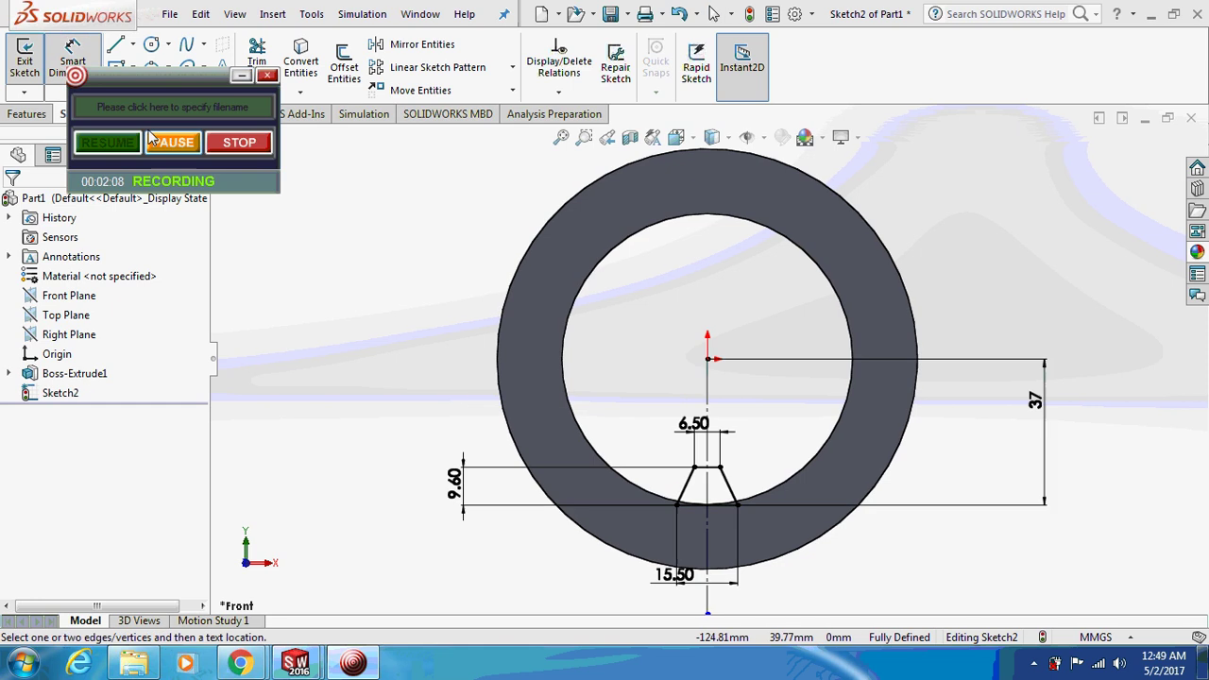
{"action": "left_click", "coordinate": [240, 78]}
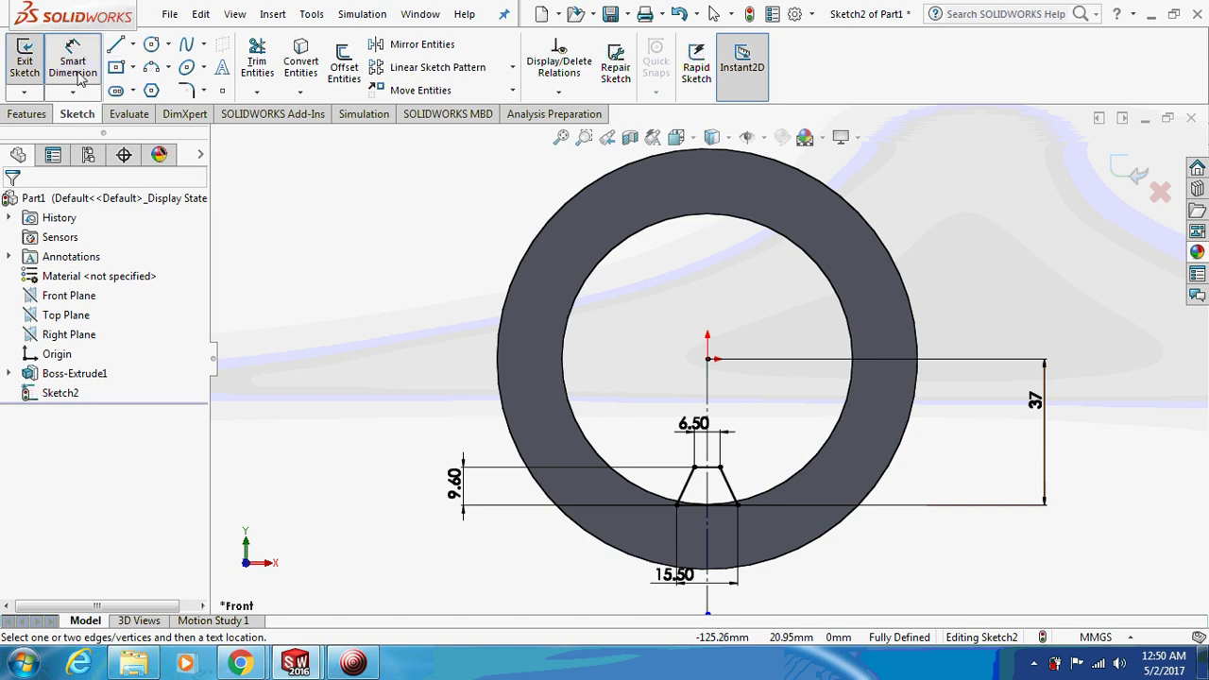
{"action": "left_click", "coordinate": [26, 113]}
{"action": "left_click", "coordinate": [32, 62]}
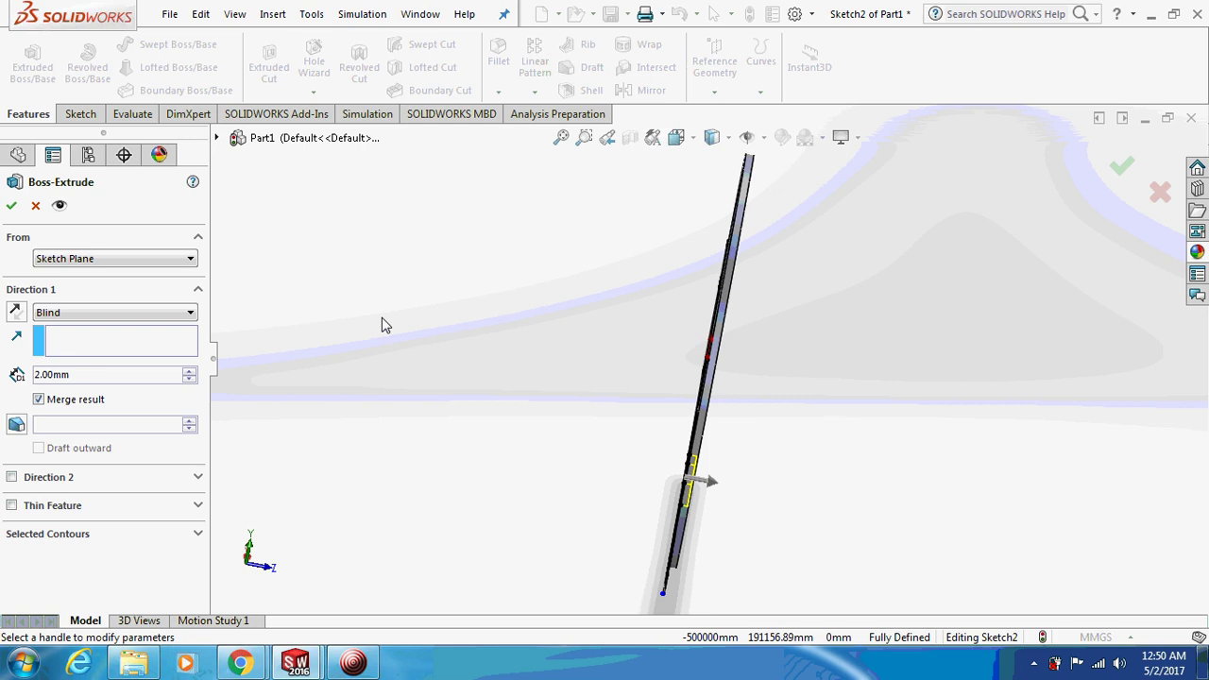
{"action": "left_click", "coordinate": [11, 206]}
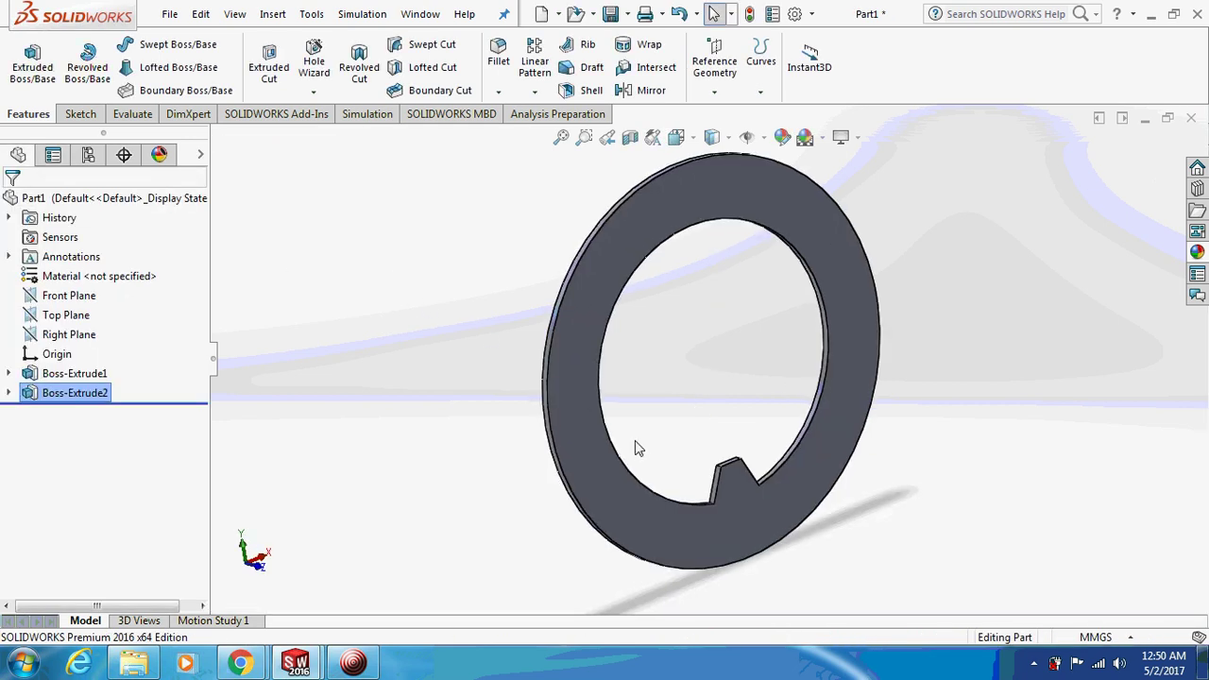
- Sketch a Ø6 mm circle inside the tab on the ring's front face
{"action": "right_click", "coordinate": [738, 484]}
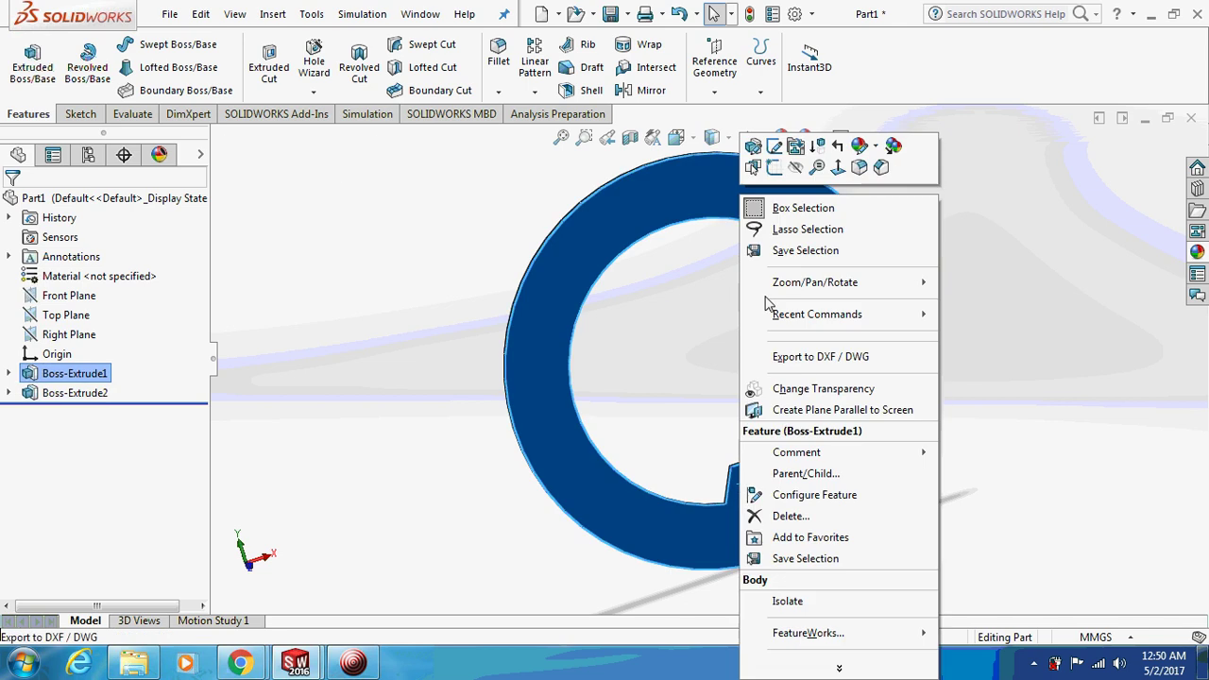
{"action": "left_click", "coordinate": [775, 166]}
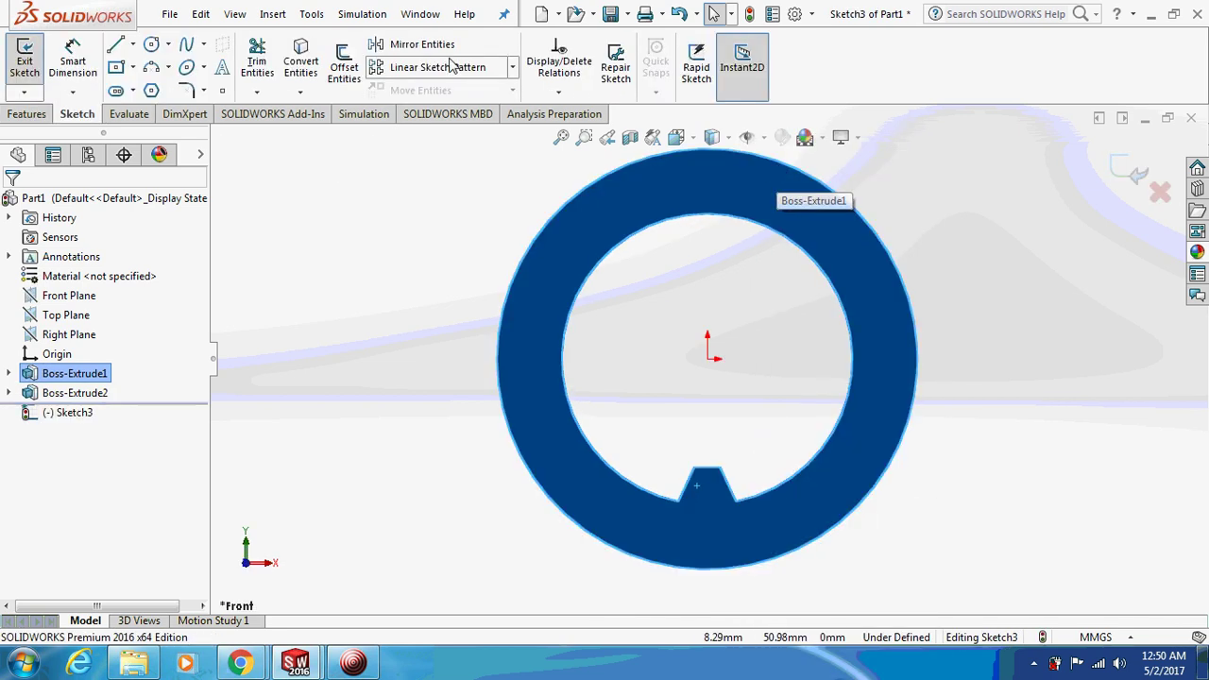
{"action": "left_click", "coordinate": [151, 45]}
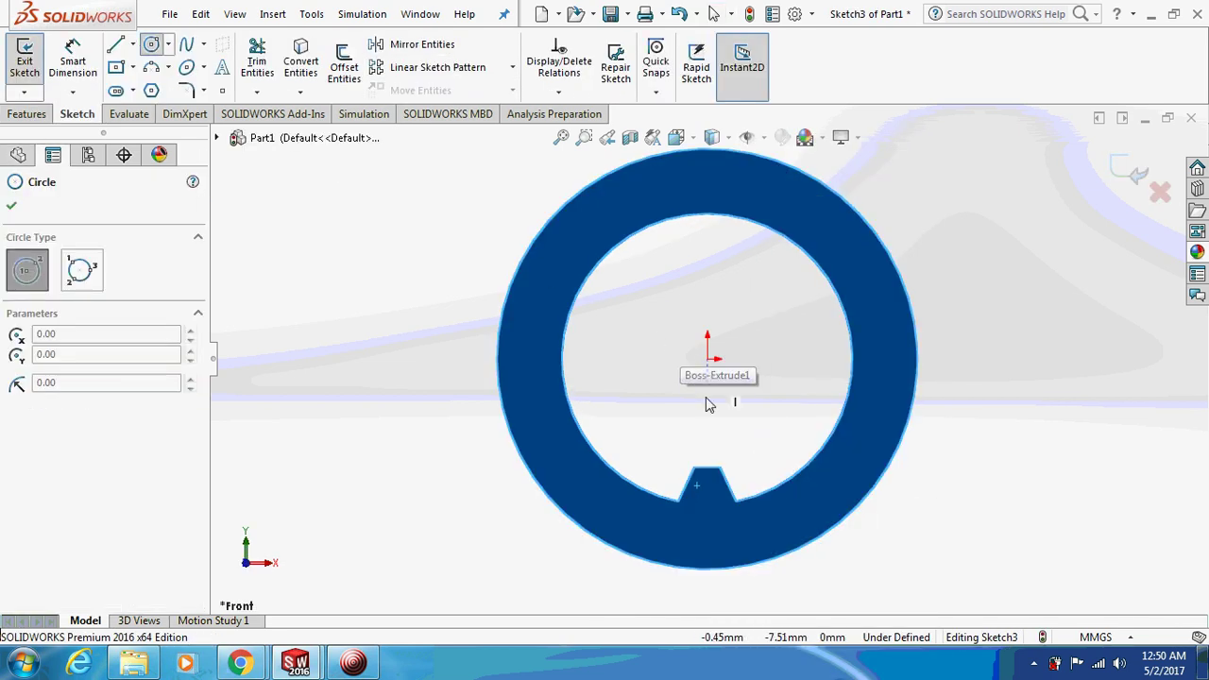
{"action": "left_click", "coordinate": [708, 486]}
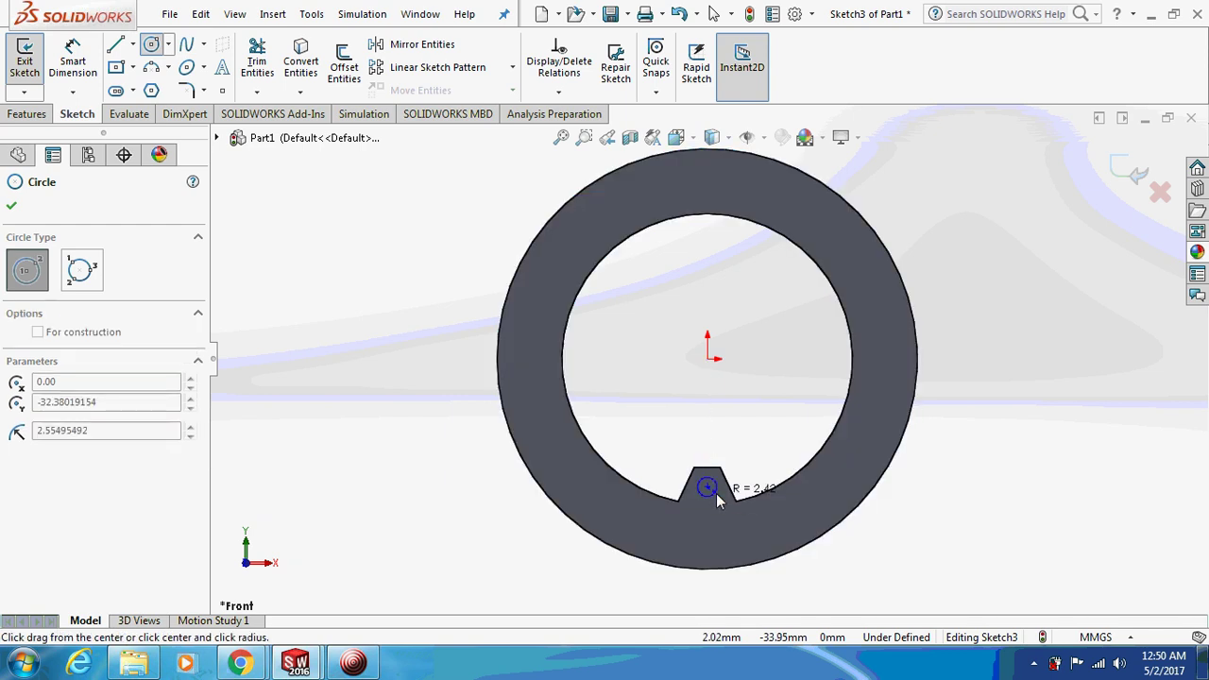
{"action": "left_click", "coordinate": [716, 493]}
{"action": "left_click", "coordinate": [73, 61]}
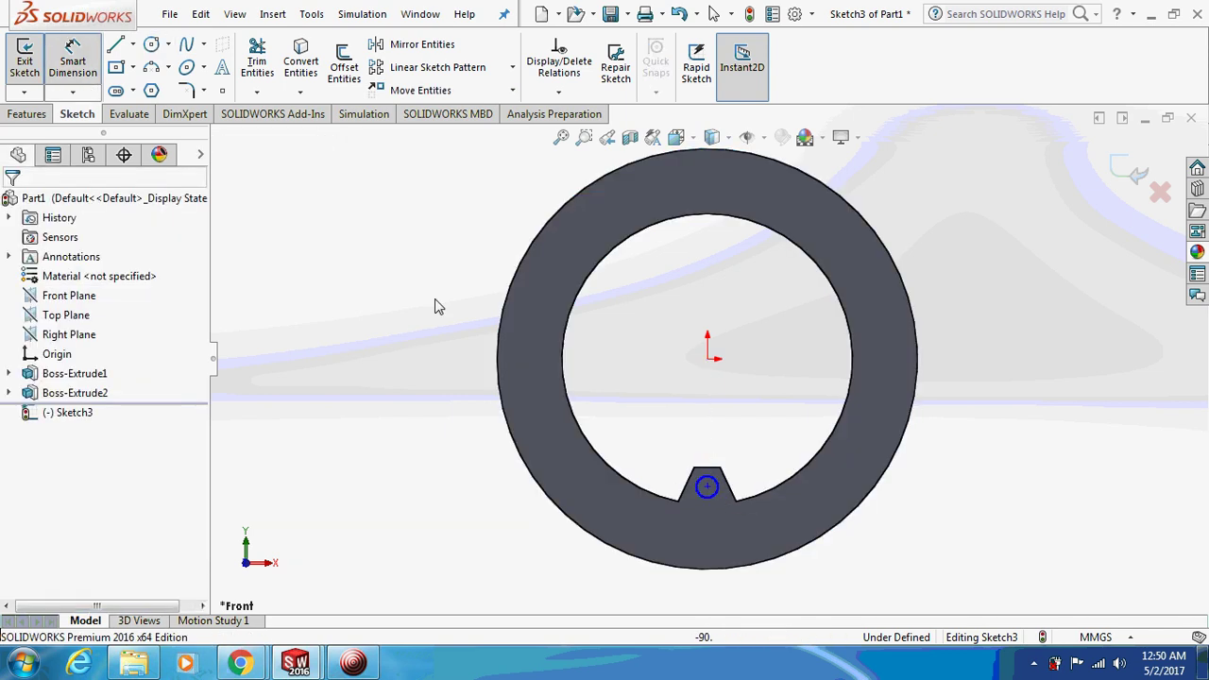
{"action": "left_click", "coordinate": [700, 499]}
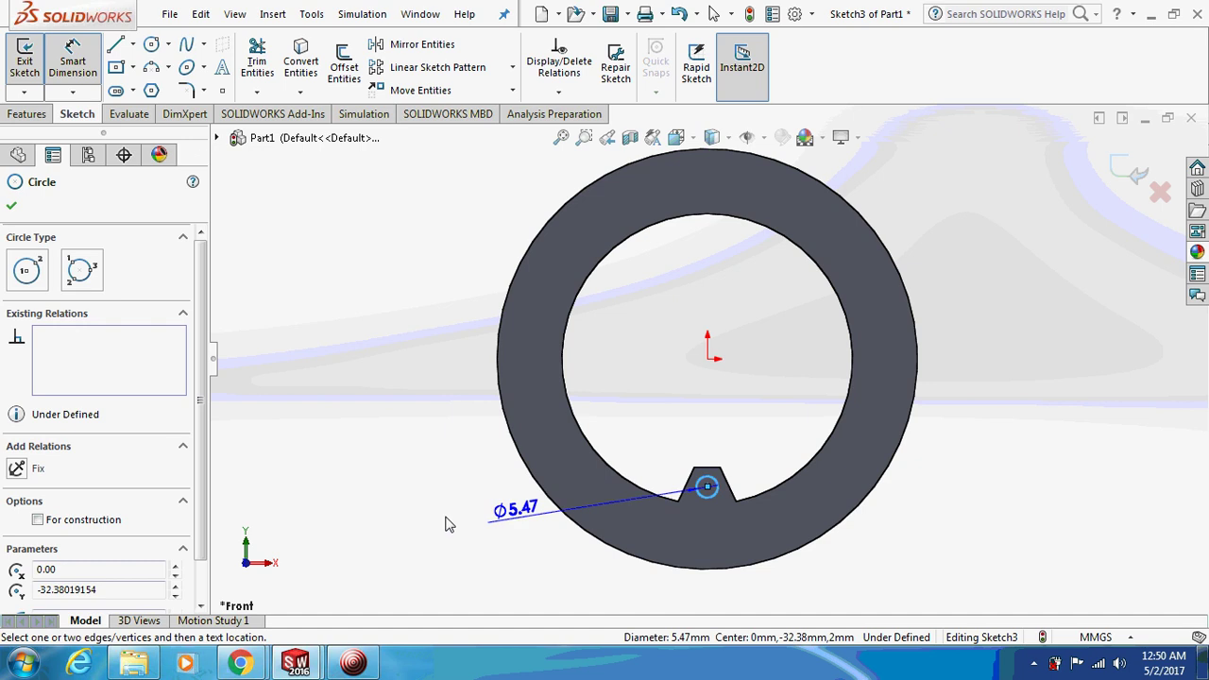
{"action": "left_click", "coordinate": [404, 520]}
{"action": "type", "text": "6"}
{"action": "key", "text": "Return"}
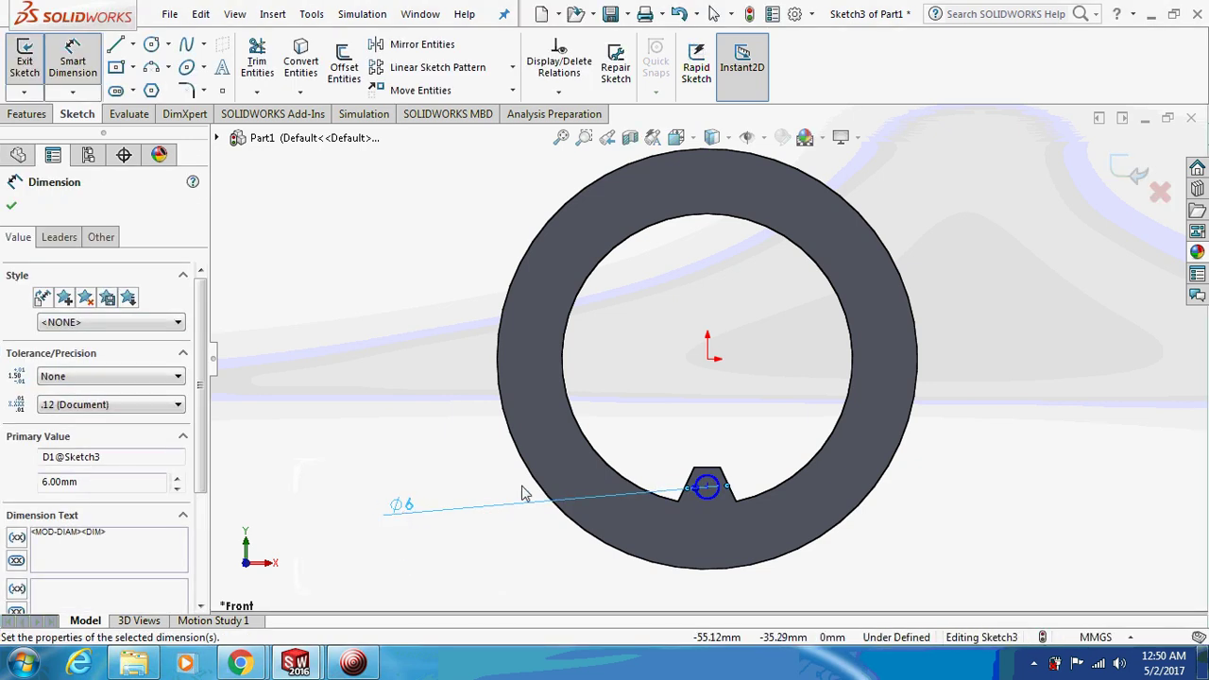
- Place the hole centre 6 mm below the tab top, vertically aligned with the origin
{"action": "left_click", "coordinate": [715, 492]}
{"action": "left_click", "coordinate": [695, 467]}
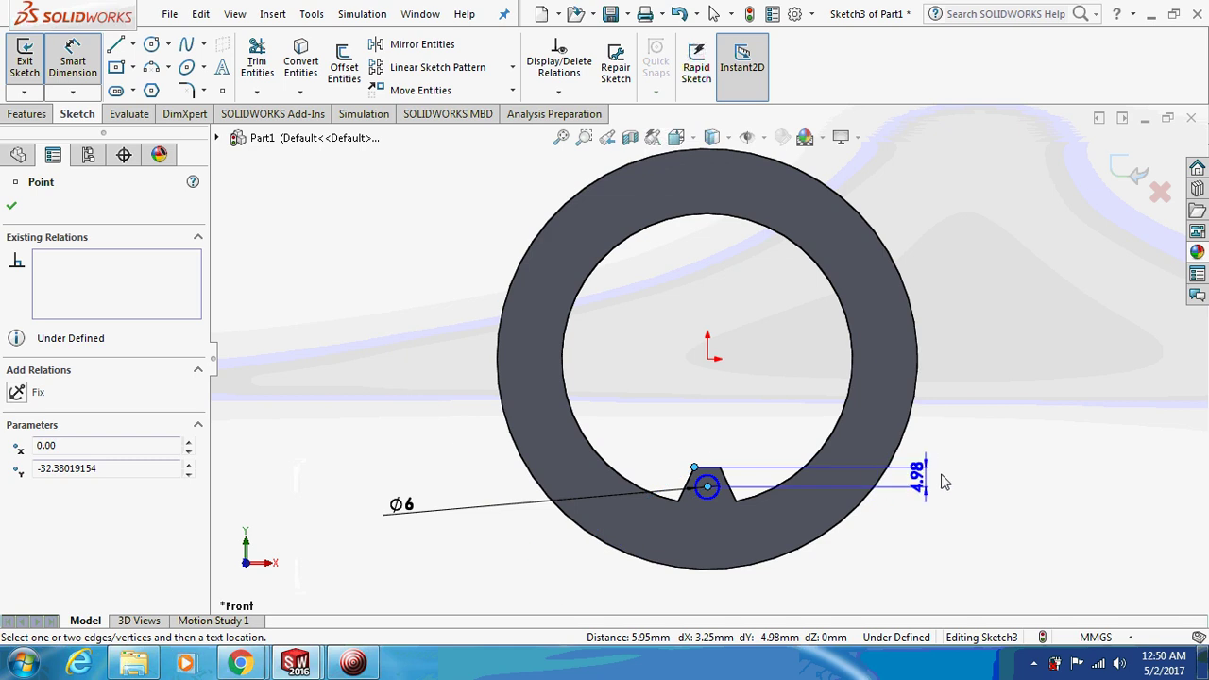
{"action": "left_click", "coordinate": [939, 482]}
{"action": "type", "text": "6"}
{"action": "key", "text": "Return"}
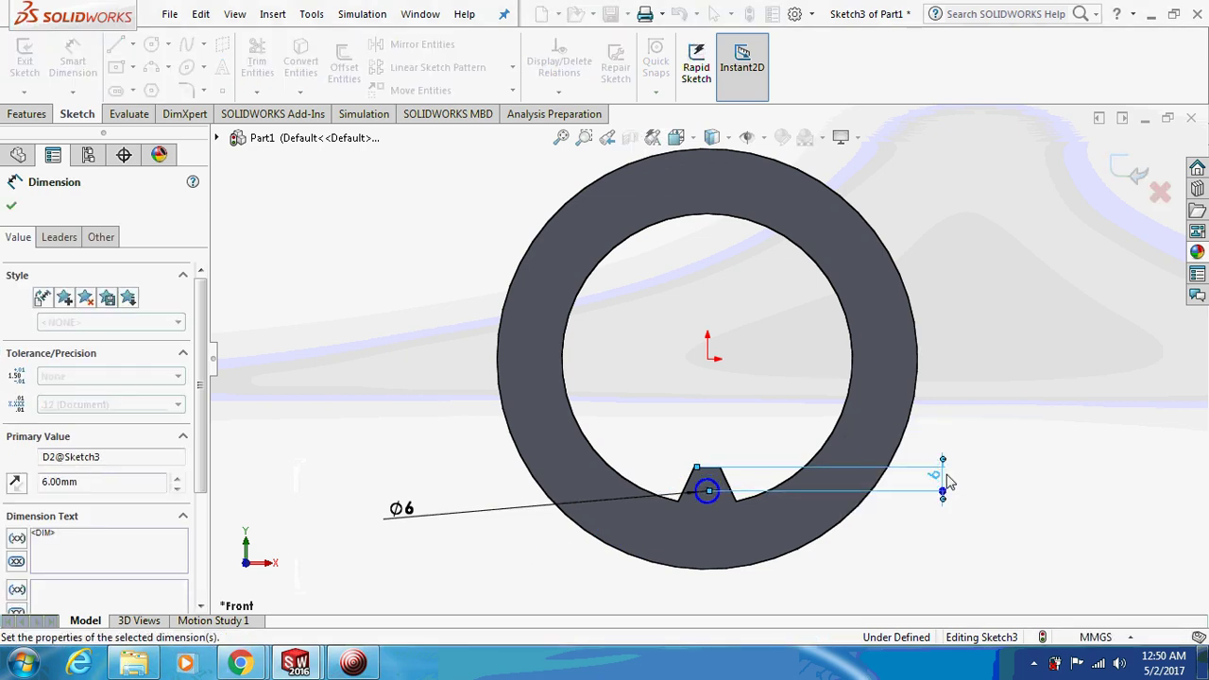
{"action": "key", "text": "Escape"}
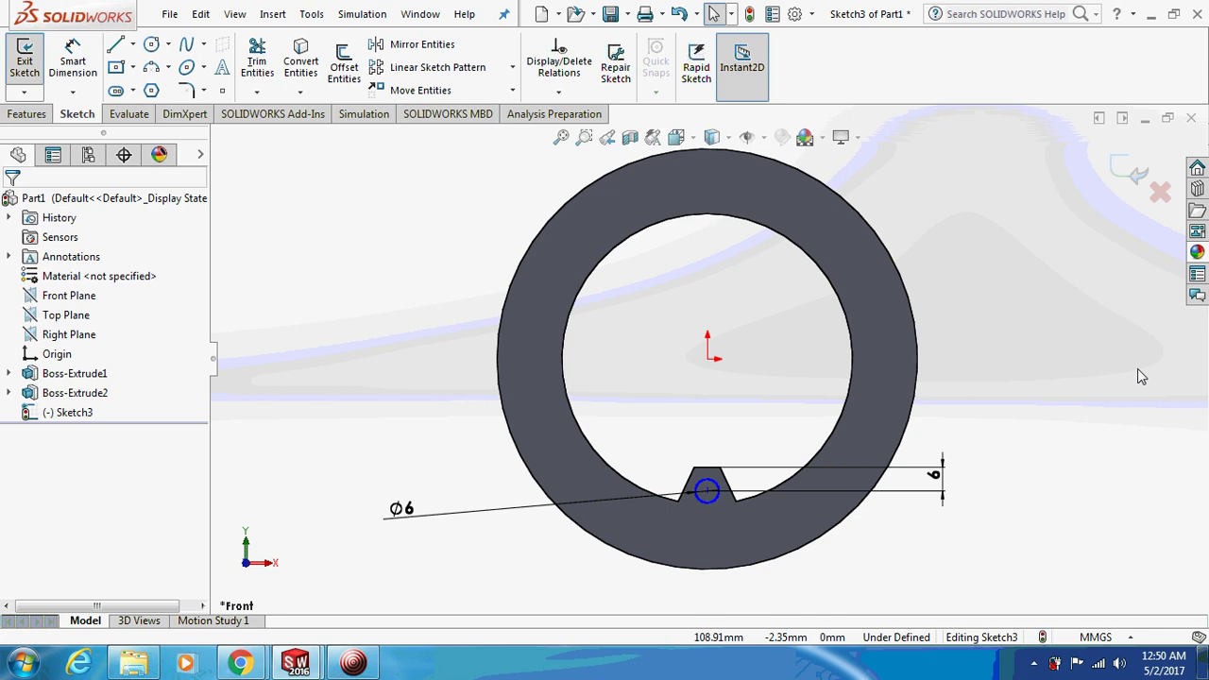
{"action": "left_click", "coordinate": [711, 491]}
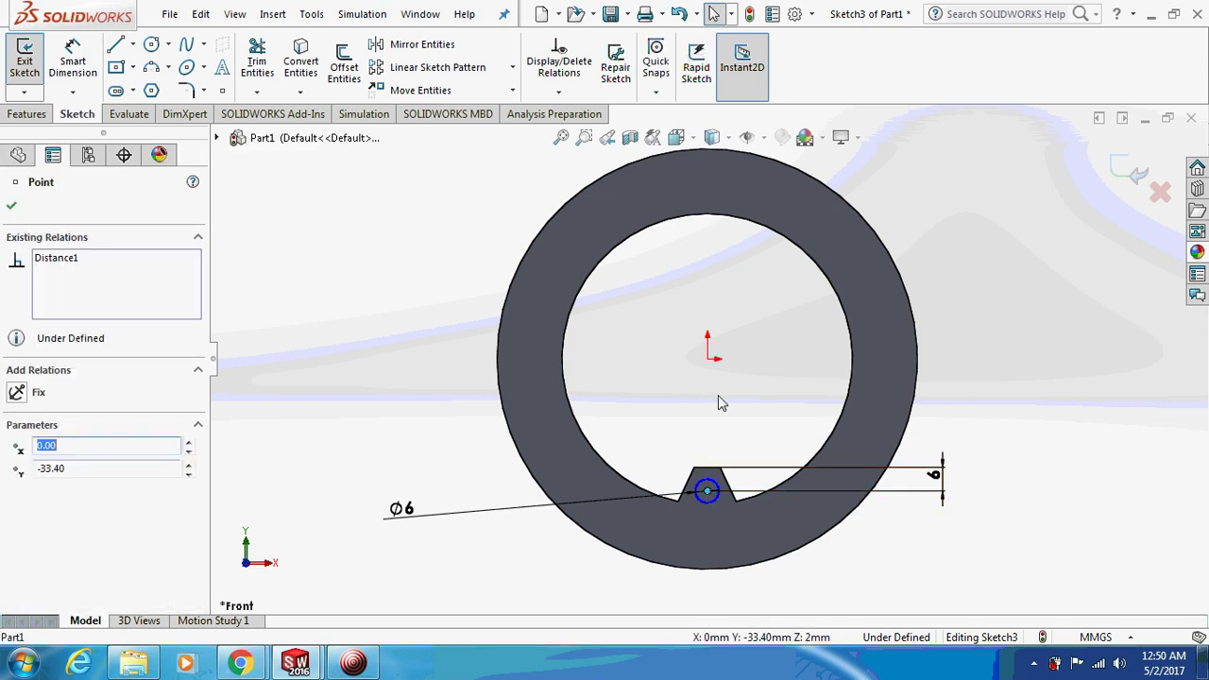
{"action": "left_click", "coordinate": [707, 359], "text": "ctrl"}
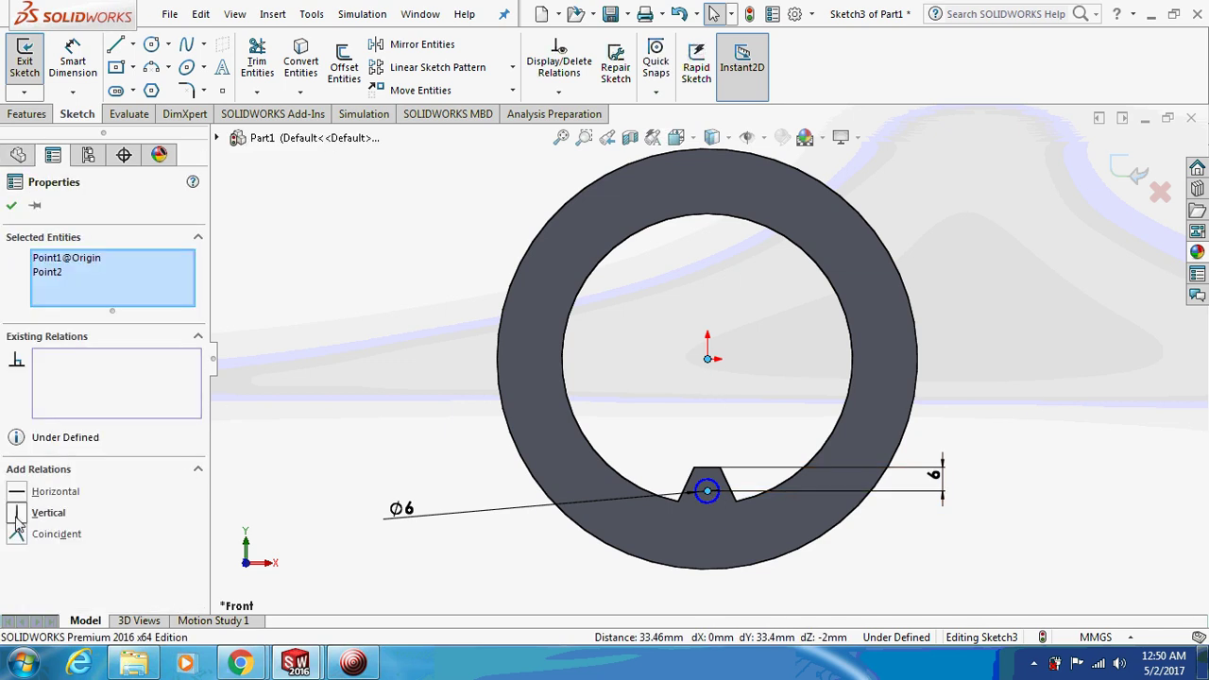
{"action": "left_click", "coordinate": [19, 513]}
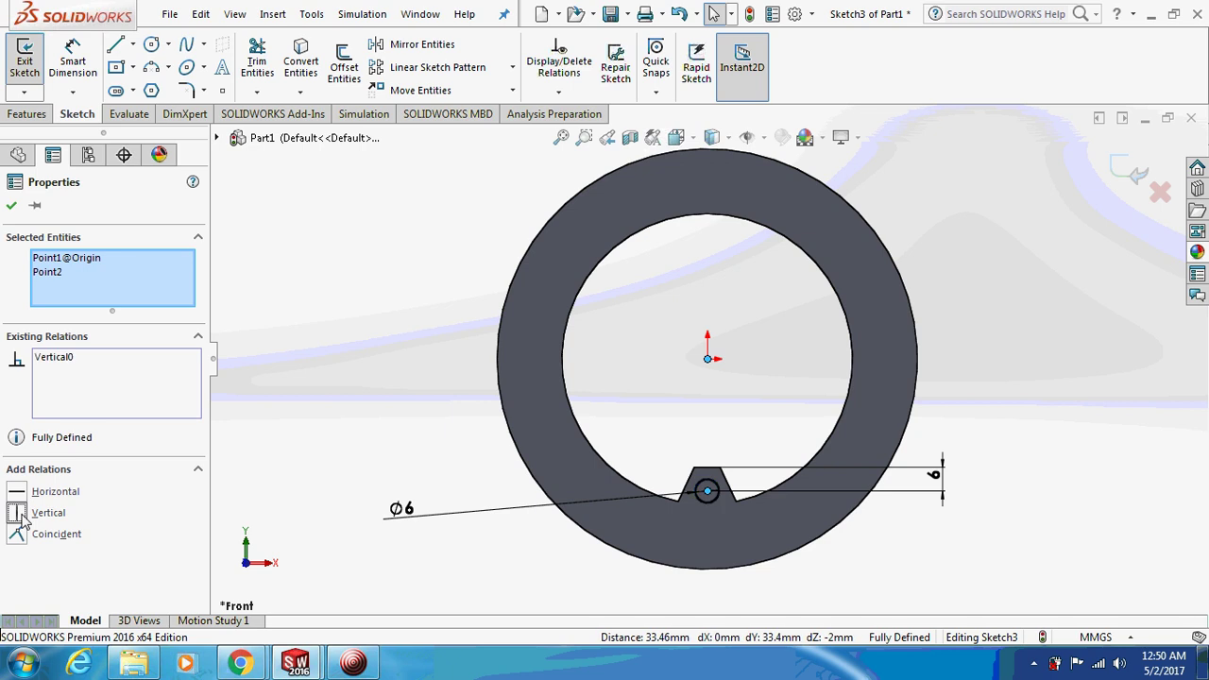
{"action": "key", "text": "Escape"}
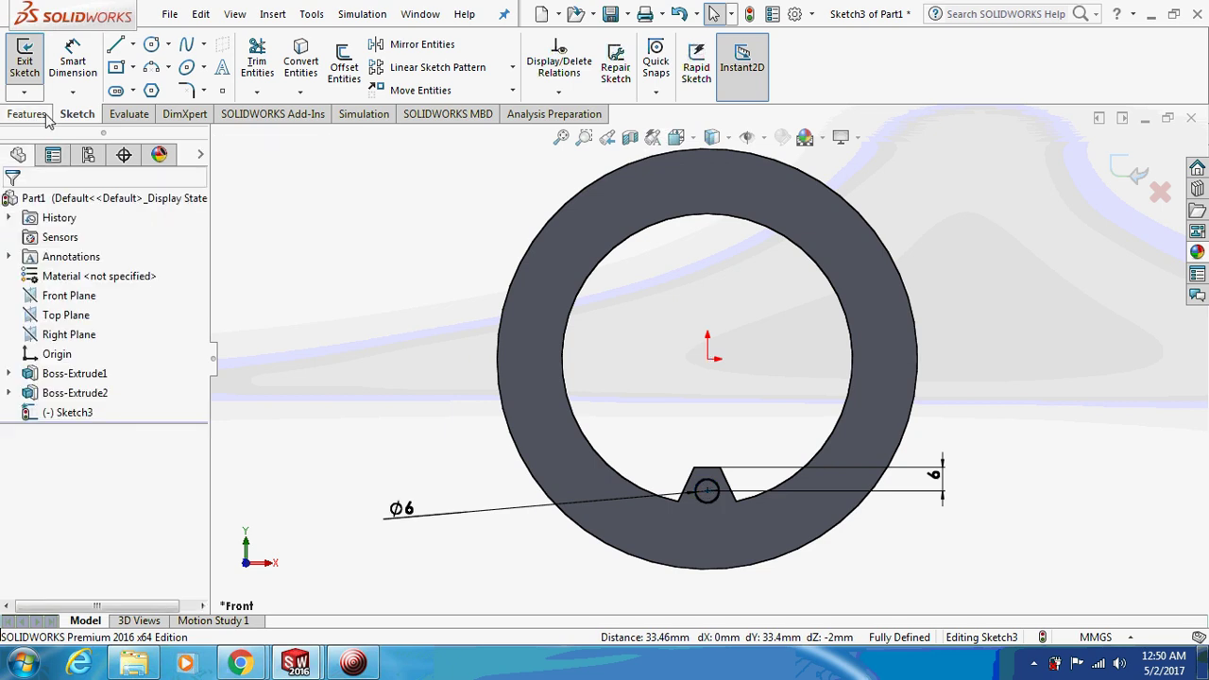
- Cut the Ø6 mm hole through the tab as Cut-Extrude1
{"action": "left_click", "coordinate": [43, 114]}
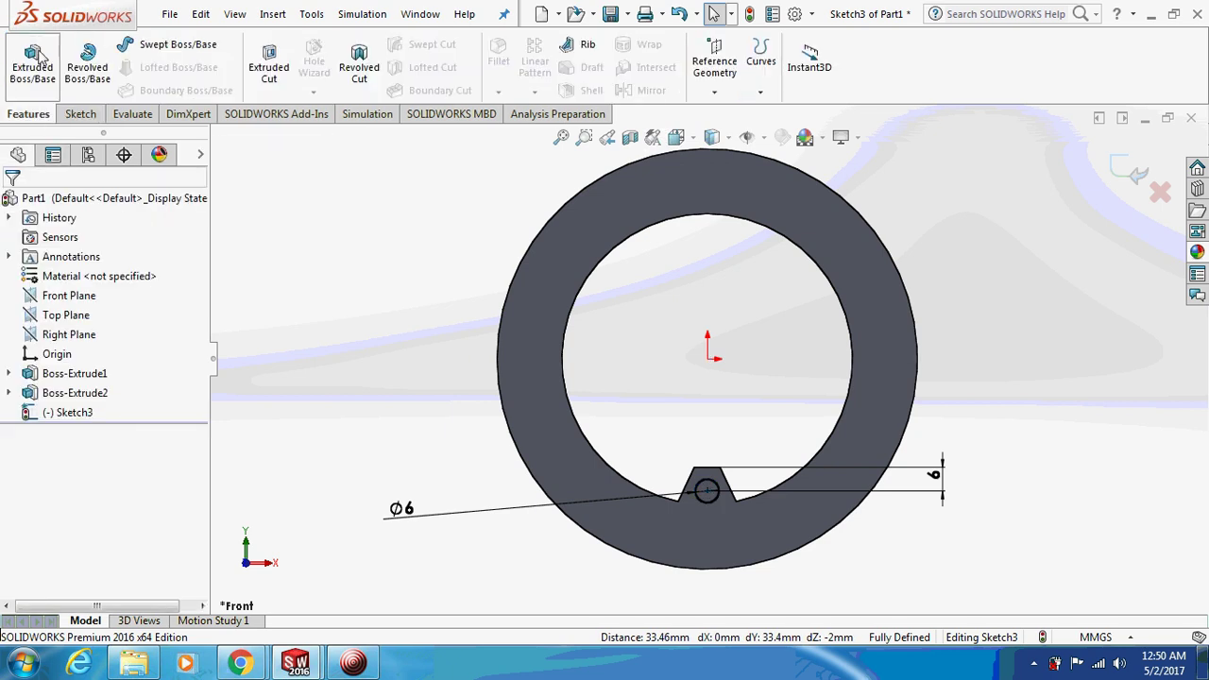
{"action": "left_click", "coordinate": [261, 51]}
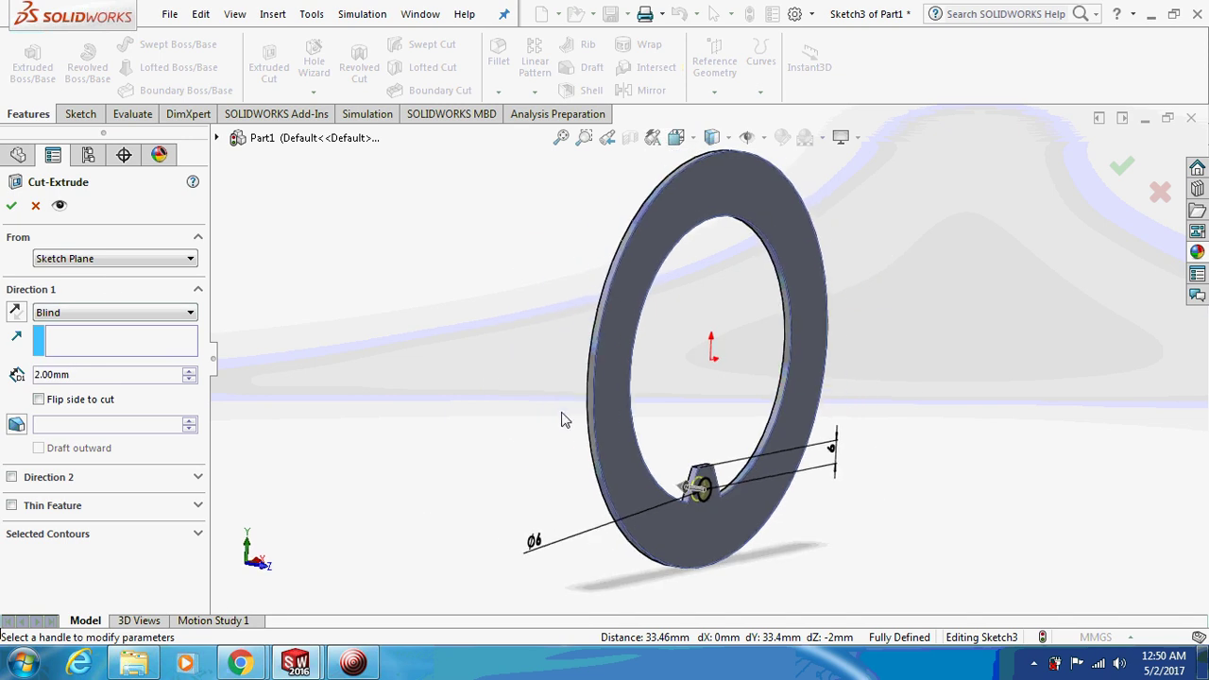
{"action": "left_click", "coordinate": [12, 208]}
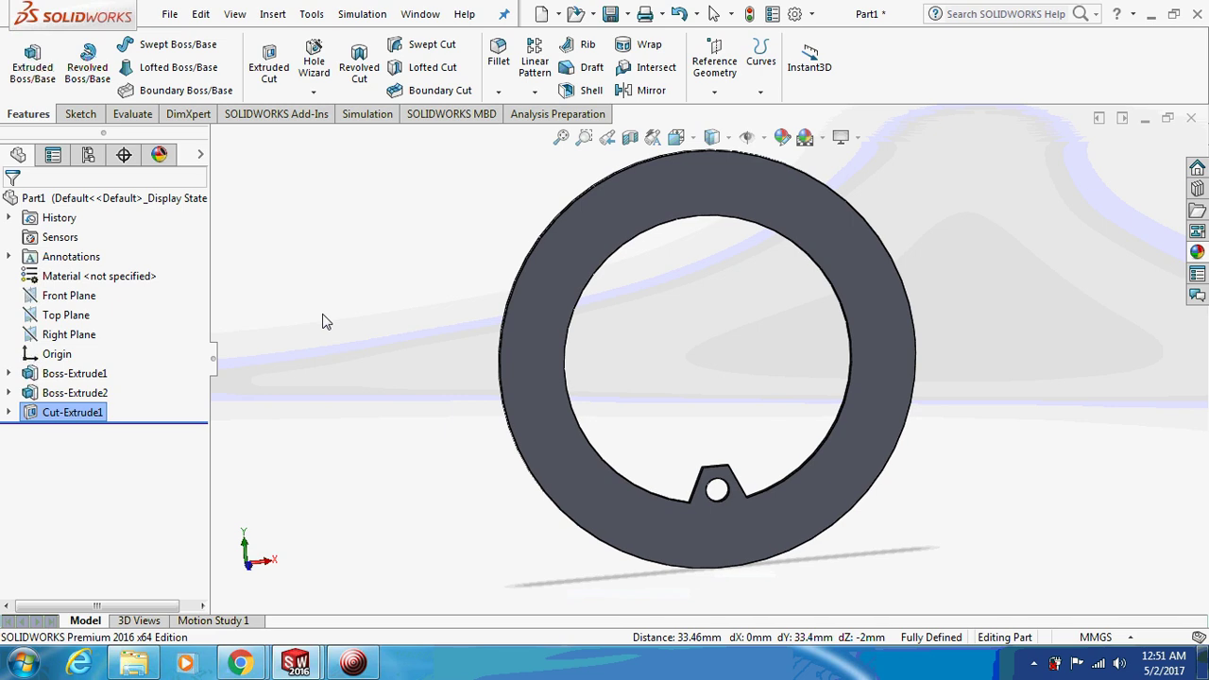
- Fillet the two tab-to-ring edges with a 2 mm radius
{"action": "left_click", "coordinate": [498, 54]}
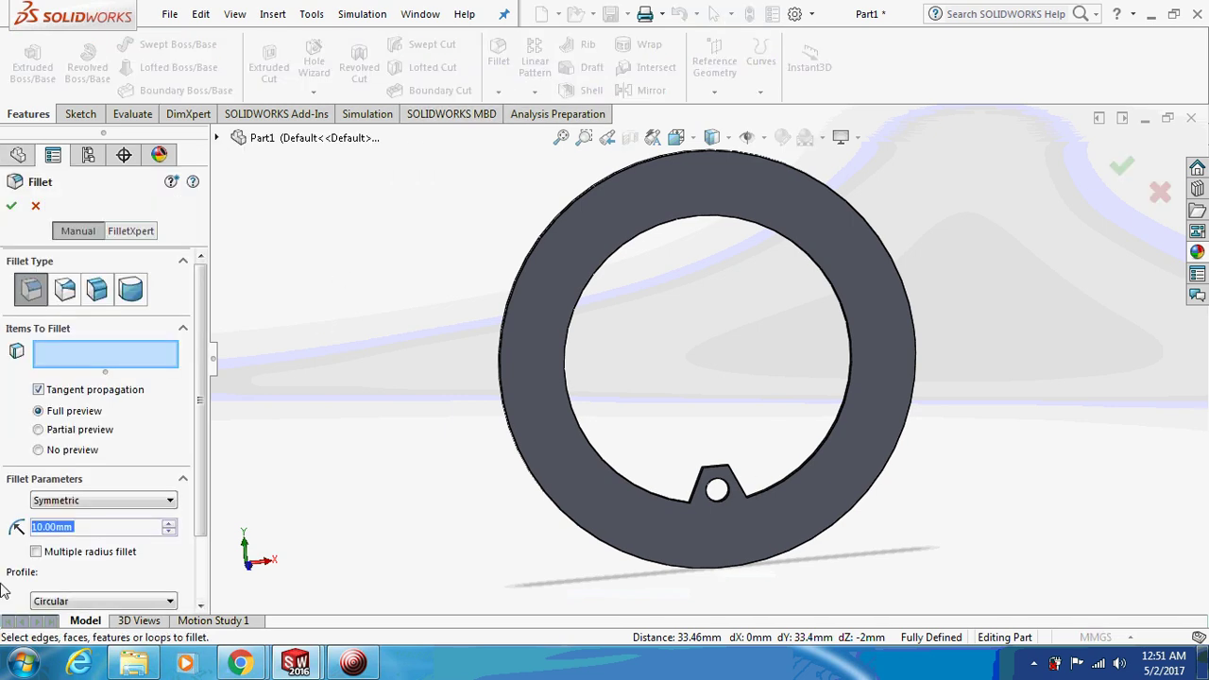
{"action": "type", "text": "1"}
{"action": "key", "text": "Return"}
{"action": "middle_click_drag", "start_coordinate": [693, 443], "coordinate": [699, 477]}
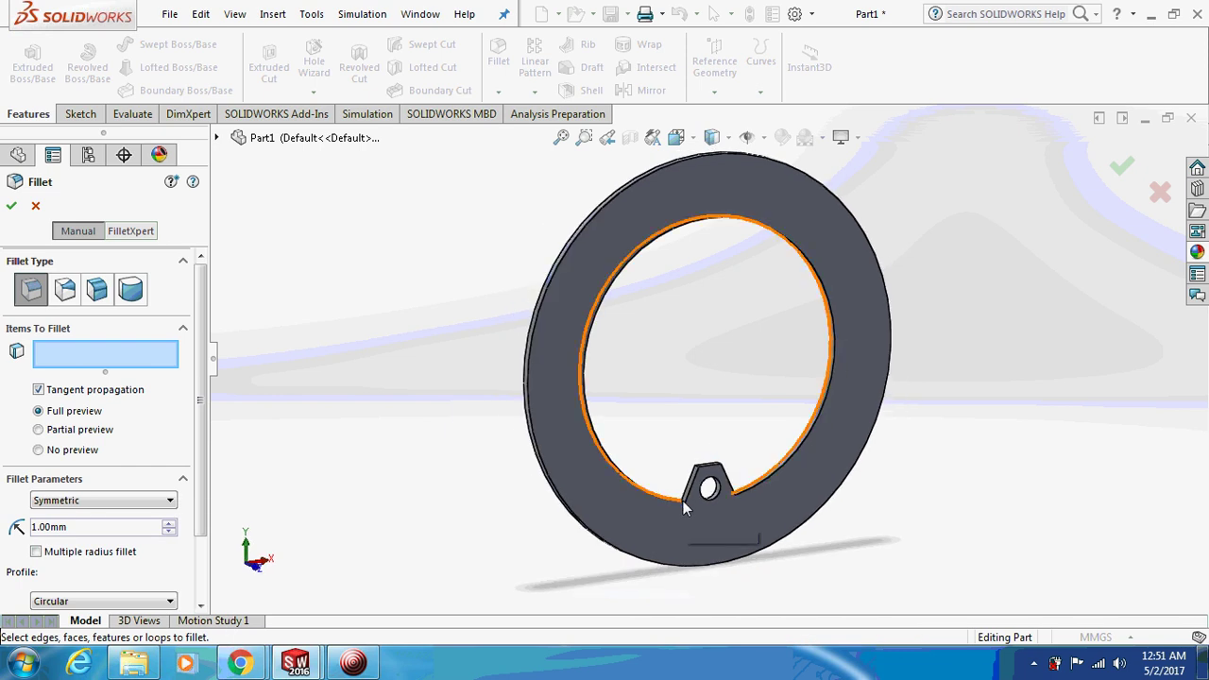
{"action": "key", "text": "Left"}
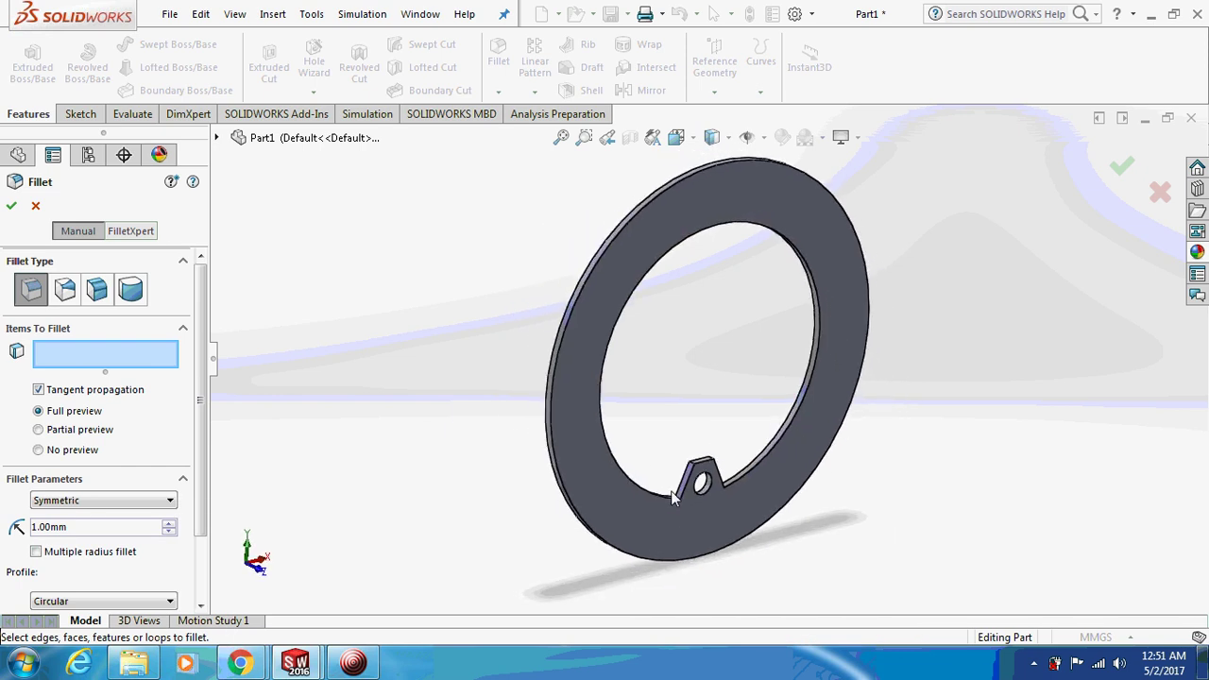
{"action": "mouse_move", "coordinate": [672, 498]}
{"action": "middle_mouse_down"}
{"action": "mouse_move", "coordinate": [715, 280]}
{"action": "mouse_move", "coordinate": [605, 529]}
{"action": "middle_mouse_up"}
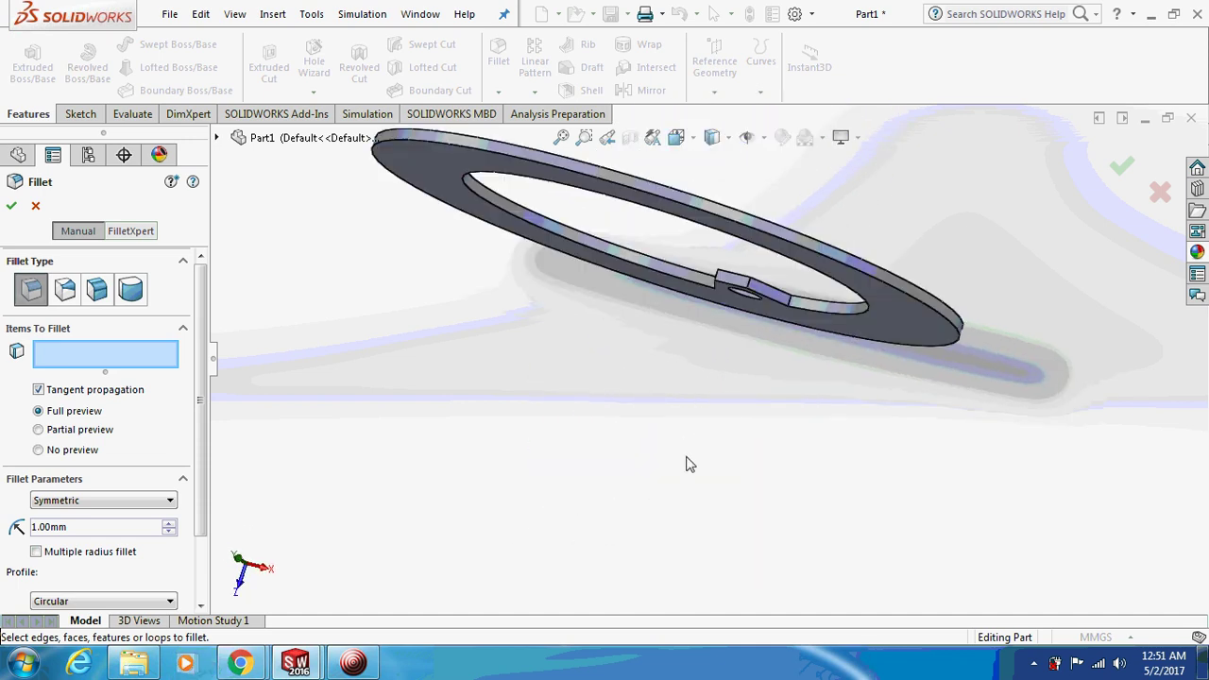
{"action": "middle_click_drag", "start_coordinate": [687, 464], "coordinate": [690, 446]}
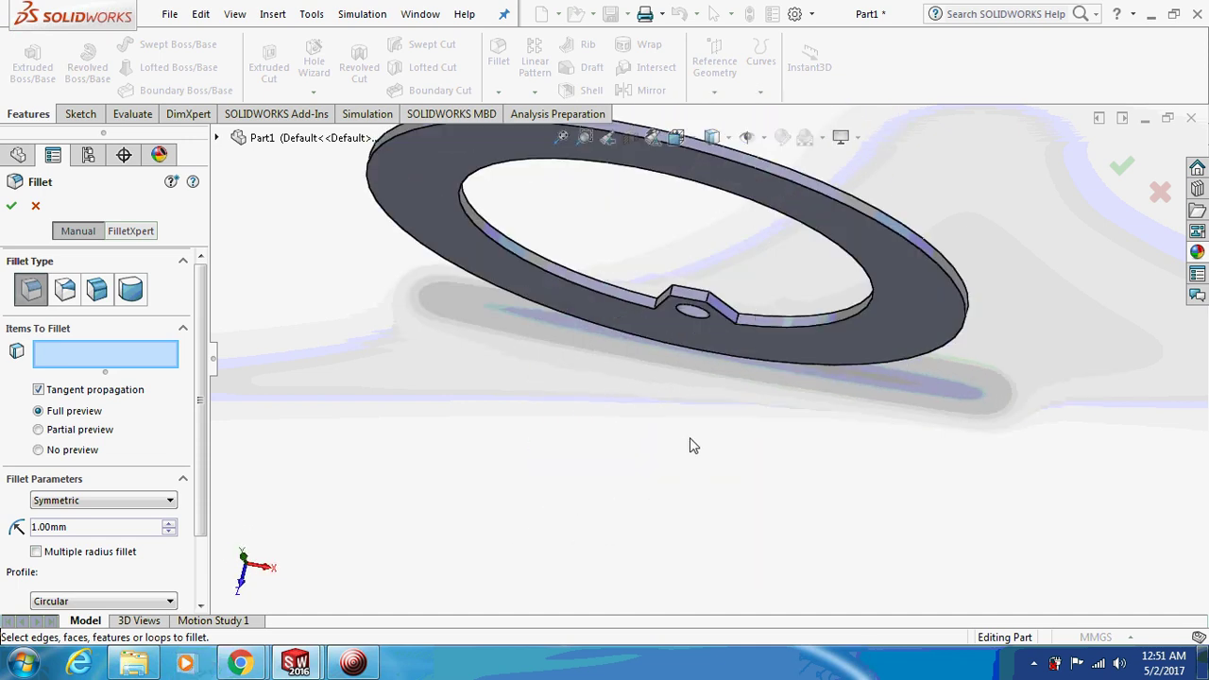
{"action": "left_click", "coordinate": [740, 318]}
{"action": "middle_click_drag", "start_coordinate": [630, 332], "coordinate": [574, 303]}
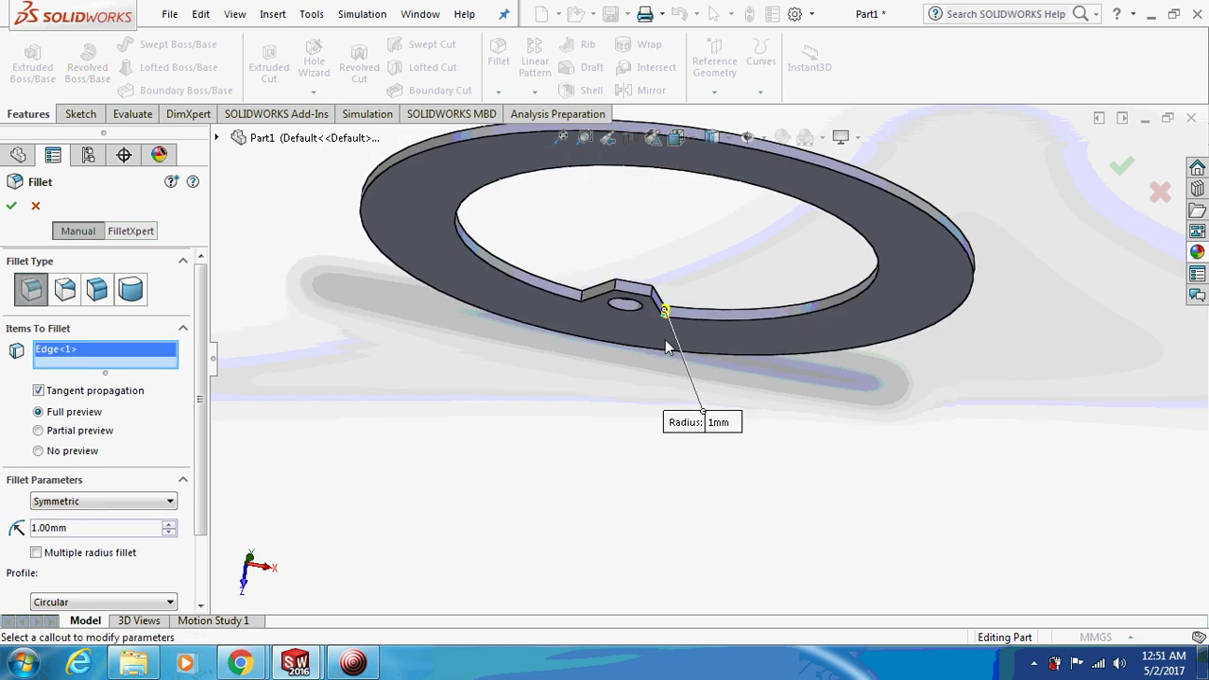
{"action": "left_click", "coordinate": [574, 302]}
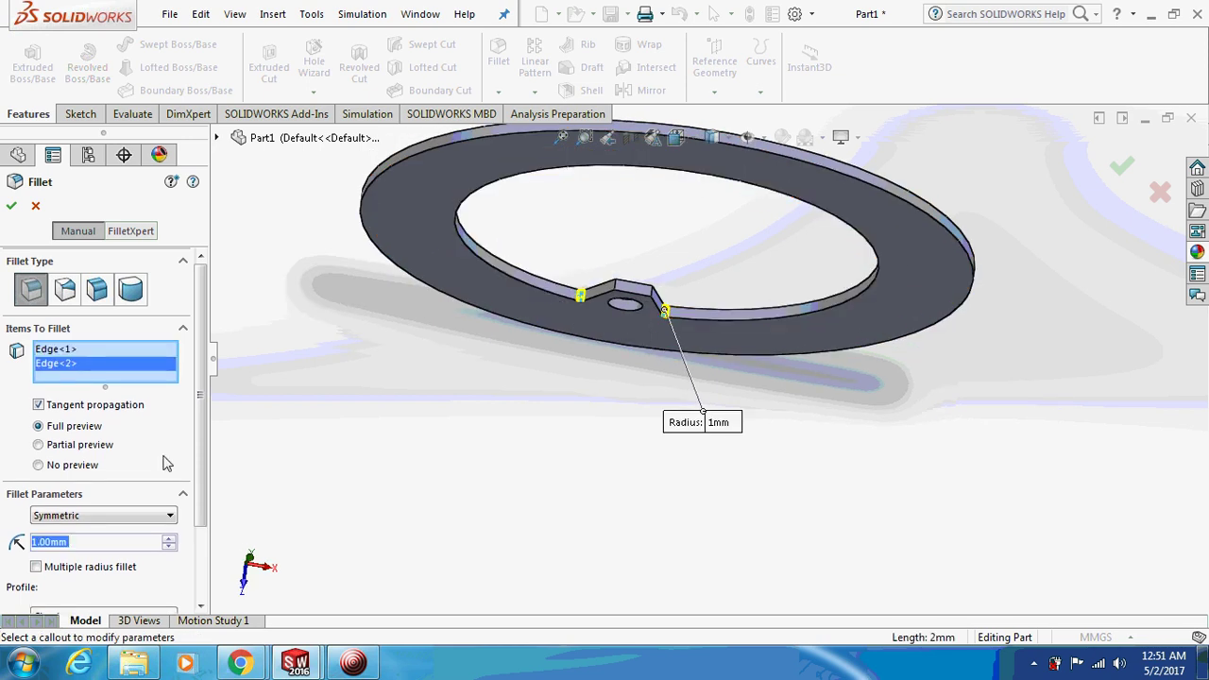
{"action": "type", "text": "2"}
{"action": "key", "text": "Return"}
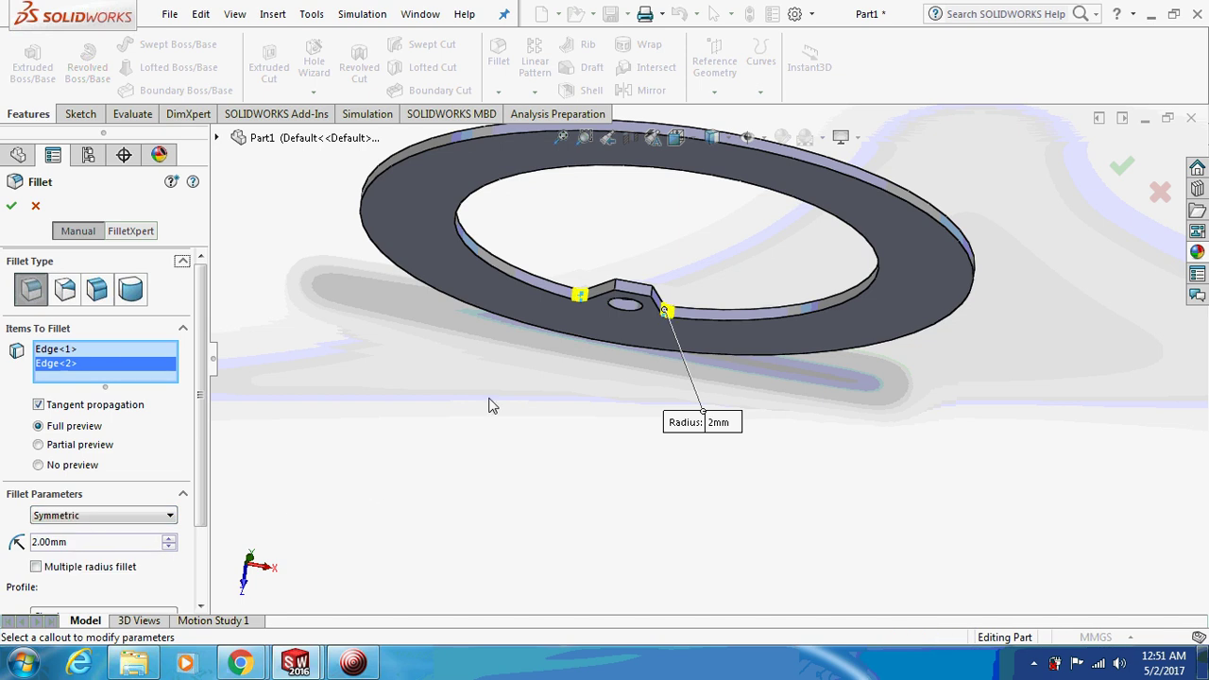
{"action": "left_click", "coordinate": [10, 206]}
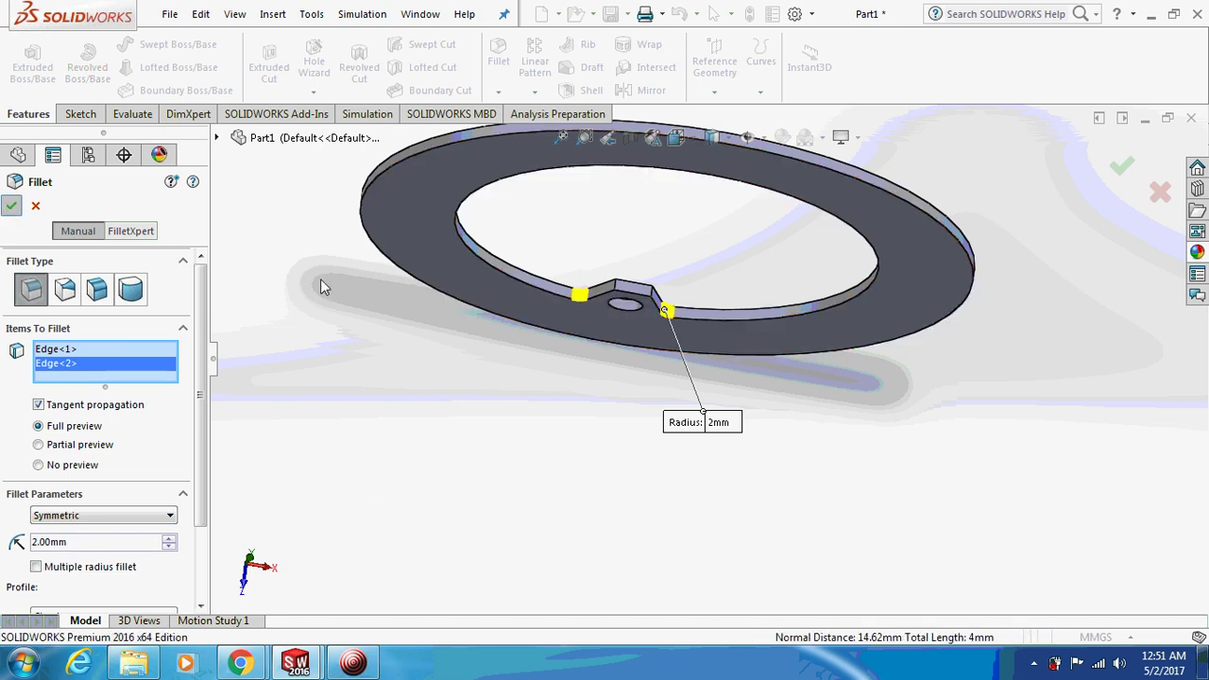
- Fillet the tab's two top corner edges with a 1 mm radius
{"action": "left_click", "coordinate": [498, 59]}
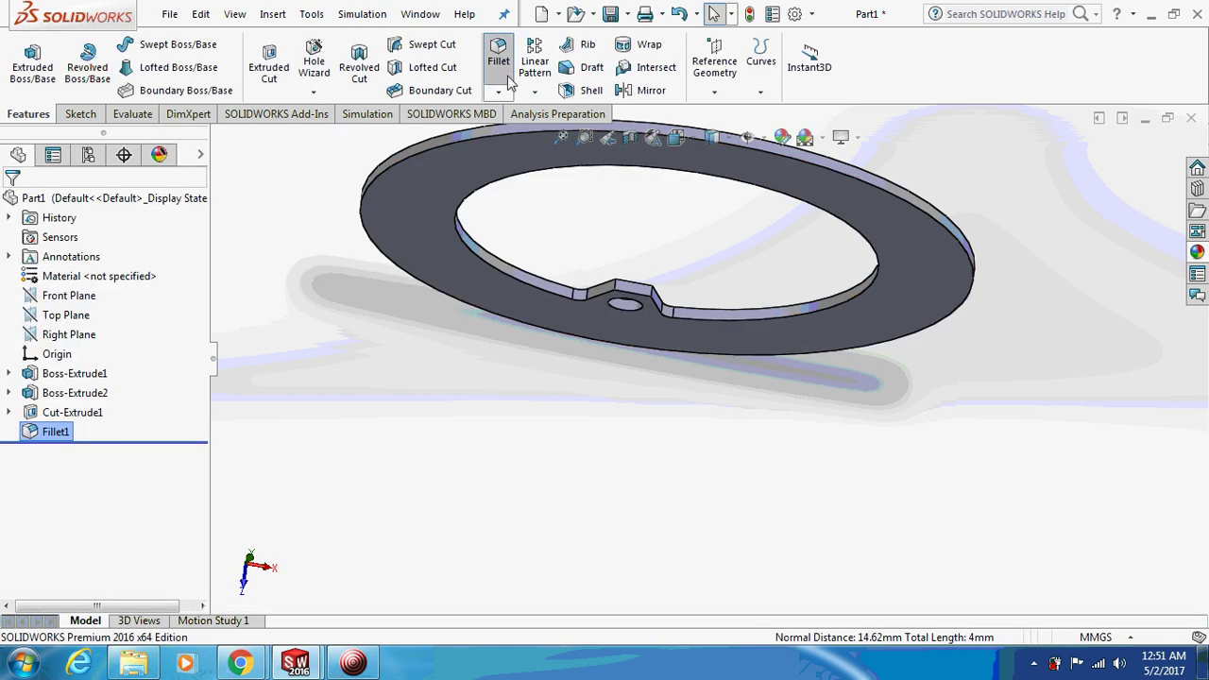
{"action": "left_click", "coordinate": [618, 289]}
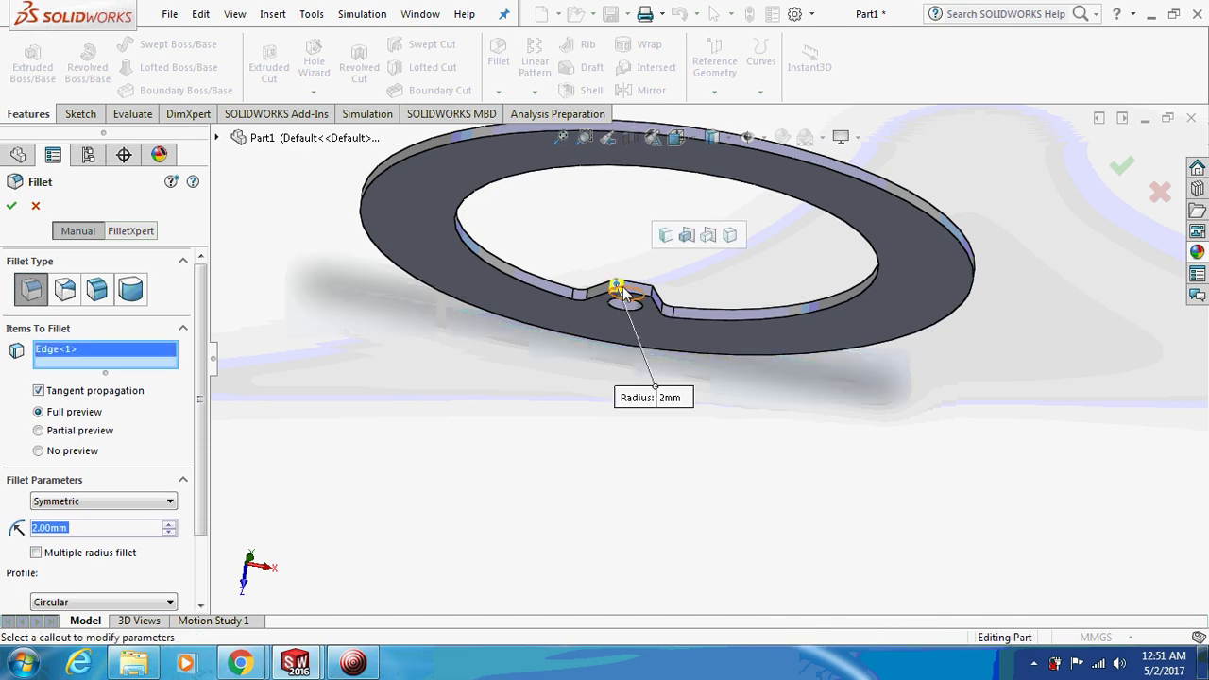
{"action": "left_click", "coordinate": [651, 293]}
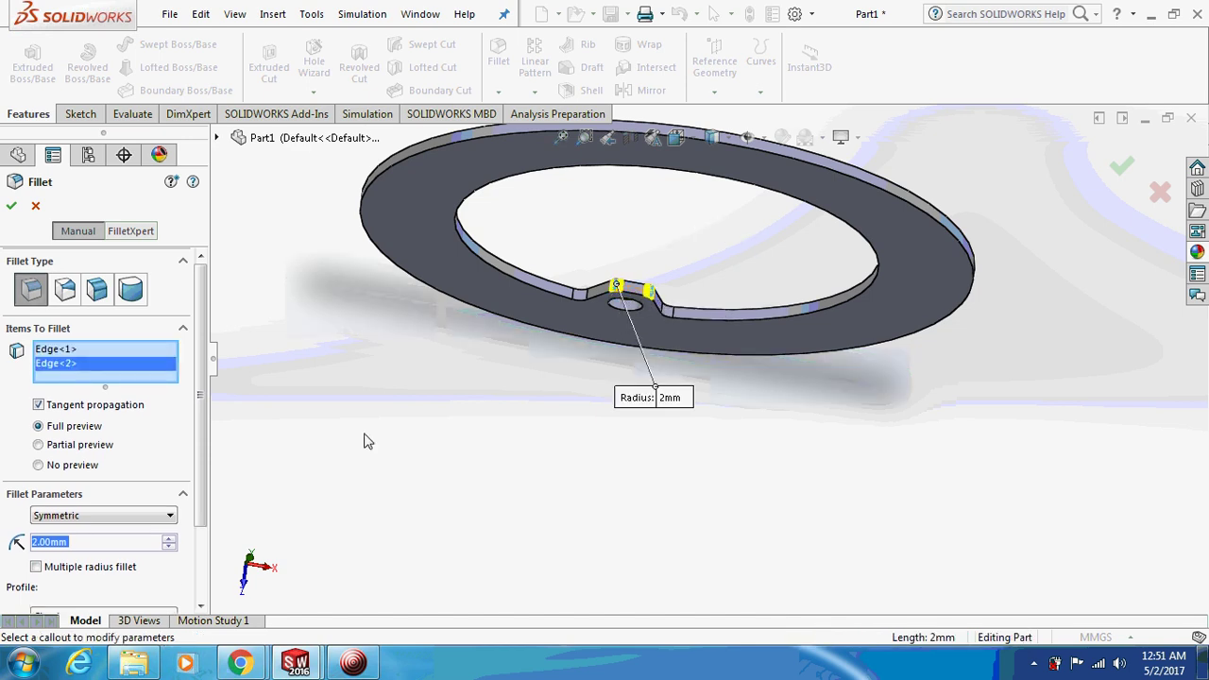
{"action": "type", "text": "1"}
{"action": "key", "text": "Return"}
{"action": "key", "text": "Return"}
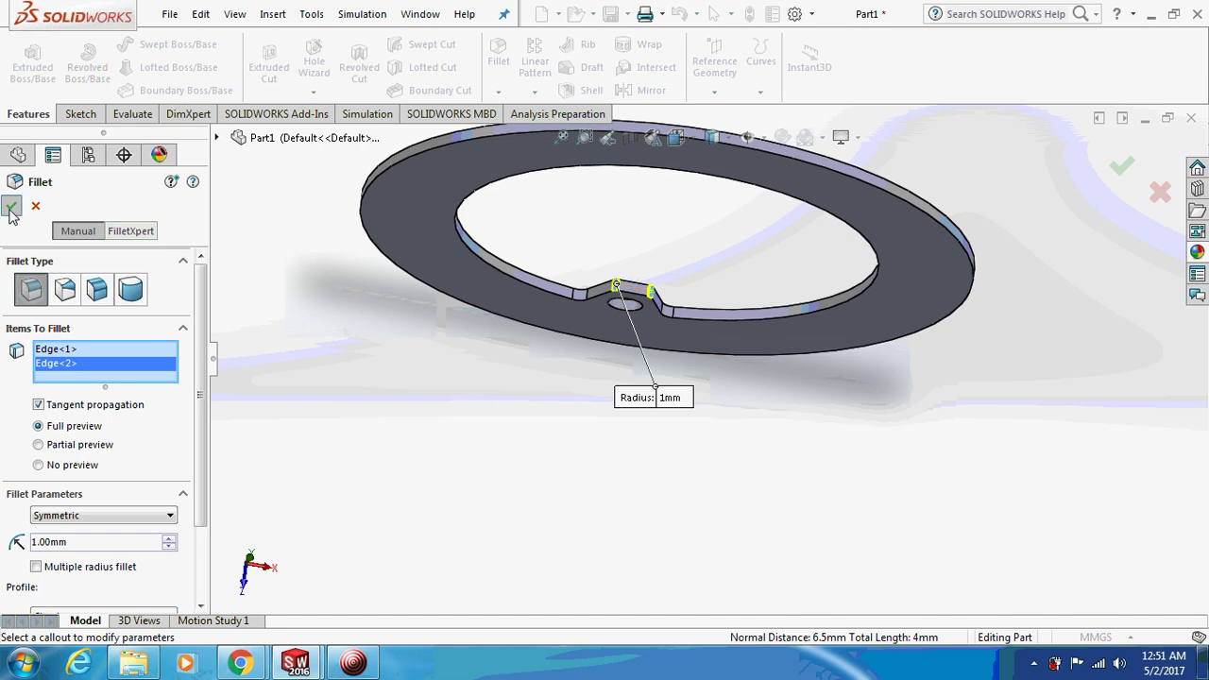
{"action": "middle_click_drag", "start_coordinate": [543, 442], "coordinate": [578, 284]}
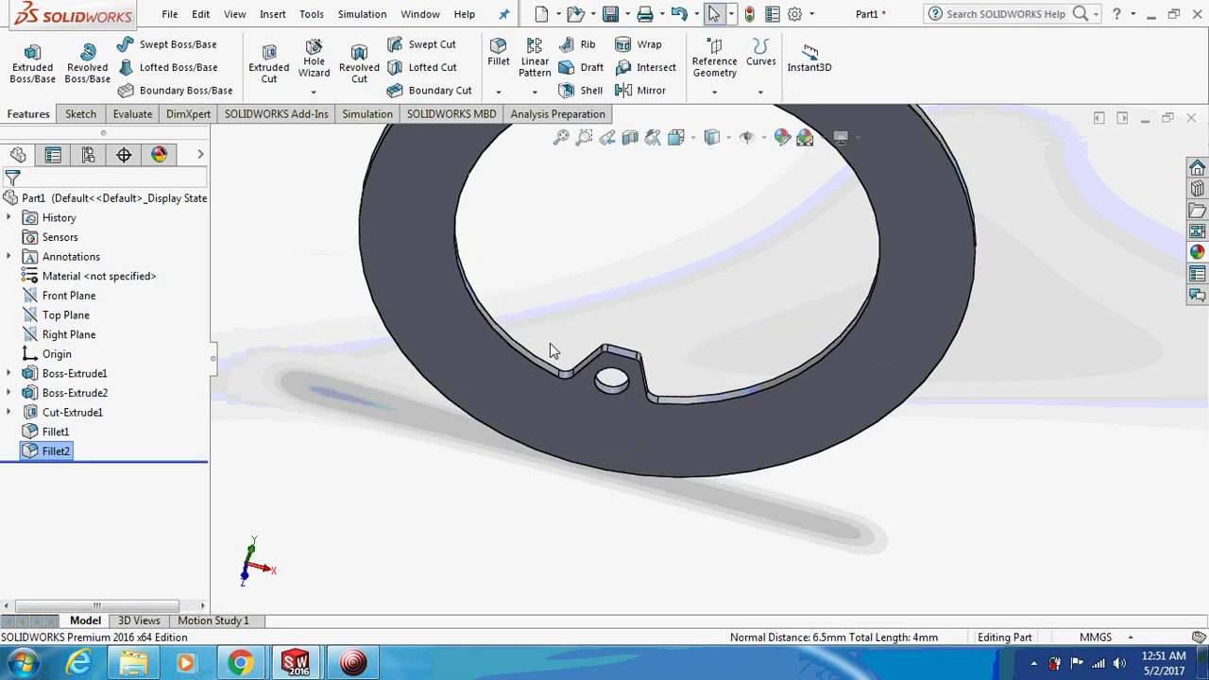
{"action": "scroll", "coordinate": [578, 284], "scroll_direction": "down", "scroll_amount": 2}
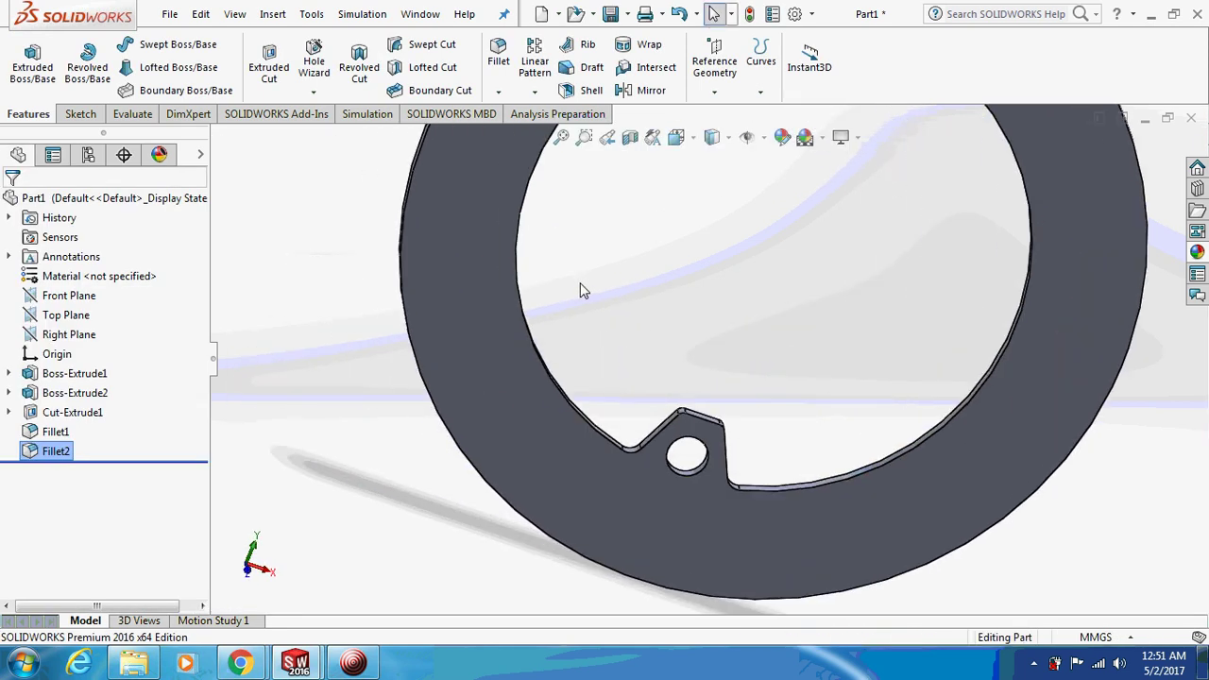
- Circular-pattern Boss-Extrude2, Cut-Extrude1 and Fillet1 four times around the ring's inner edge
{"action": "left_click", "coordinate": [535, 90]}
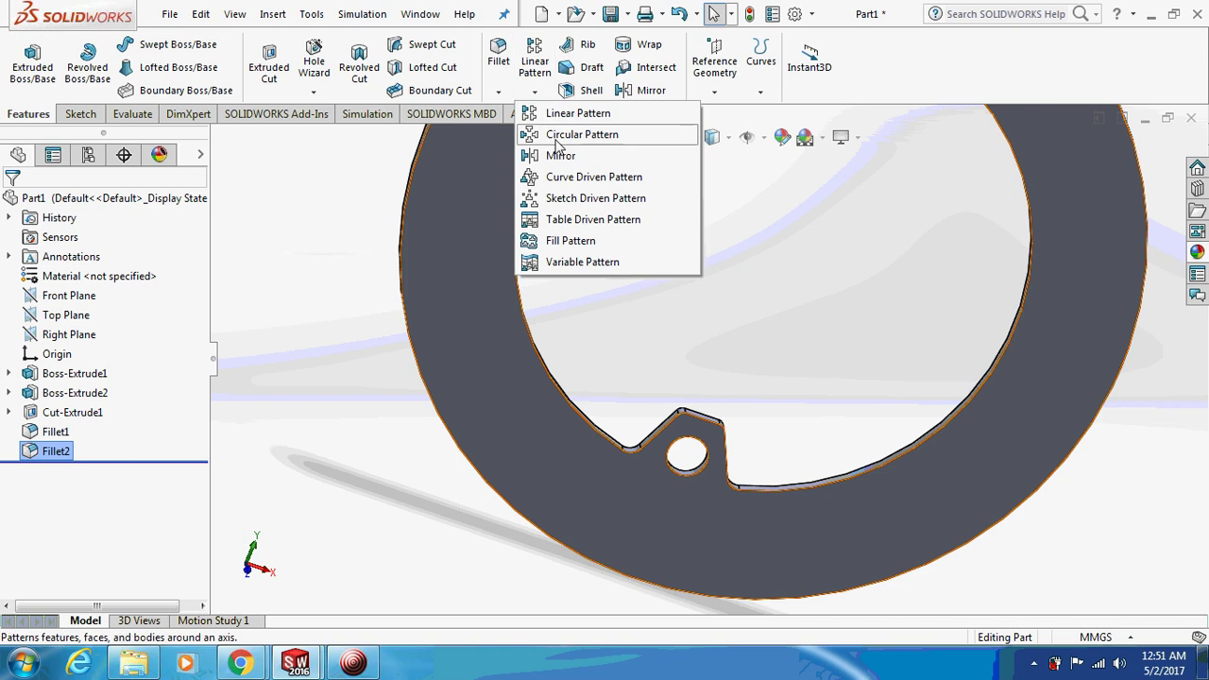
{"action": "left_click", "coordinate": [566, 135]}
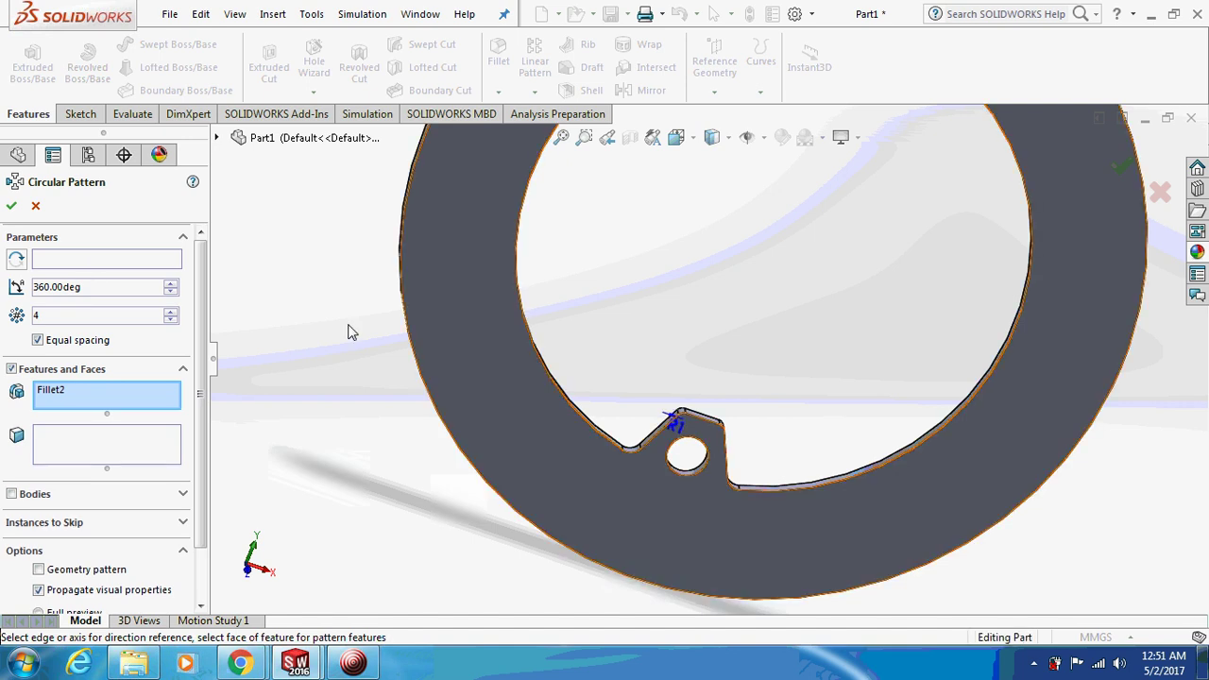
{"action": "left_click", "coordinate": [157, 261]}
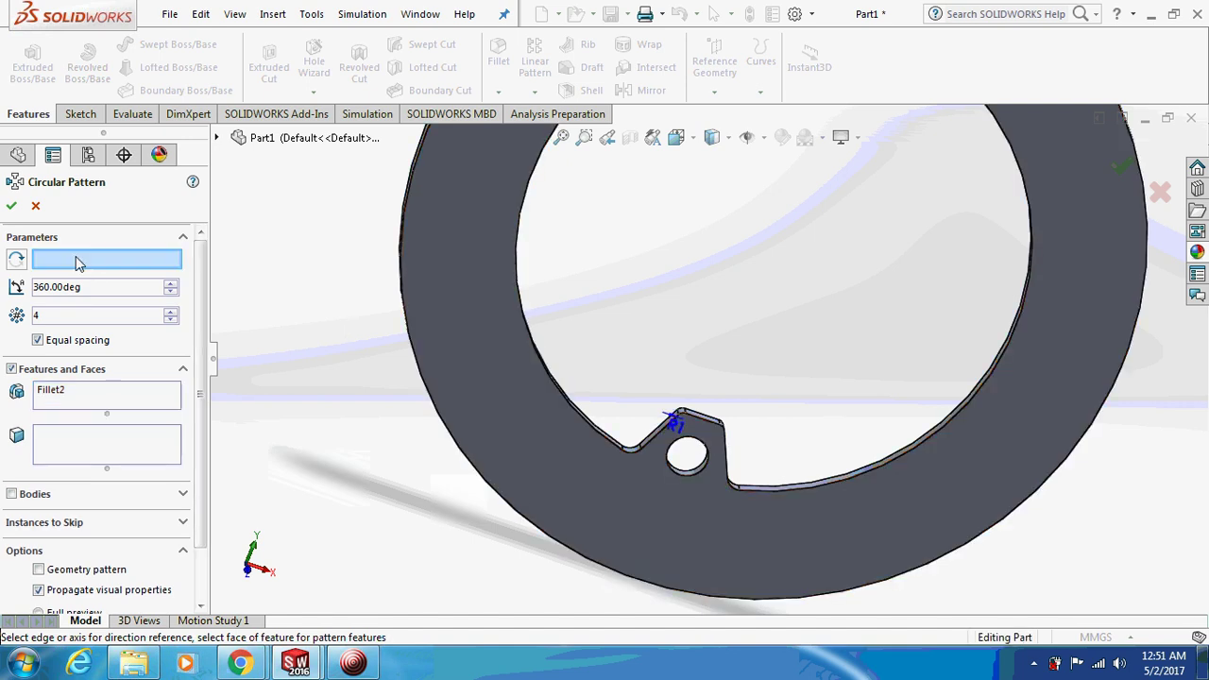
{"action": "left_click", "coordinate": [528, 328]}
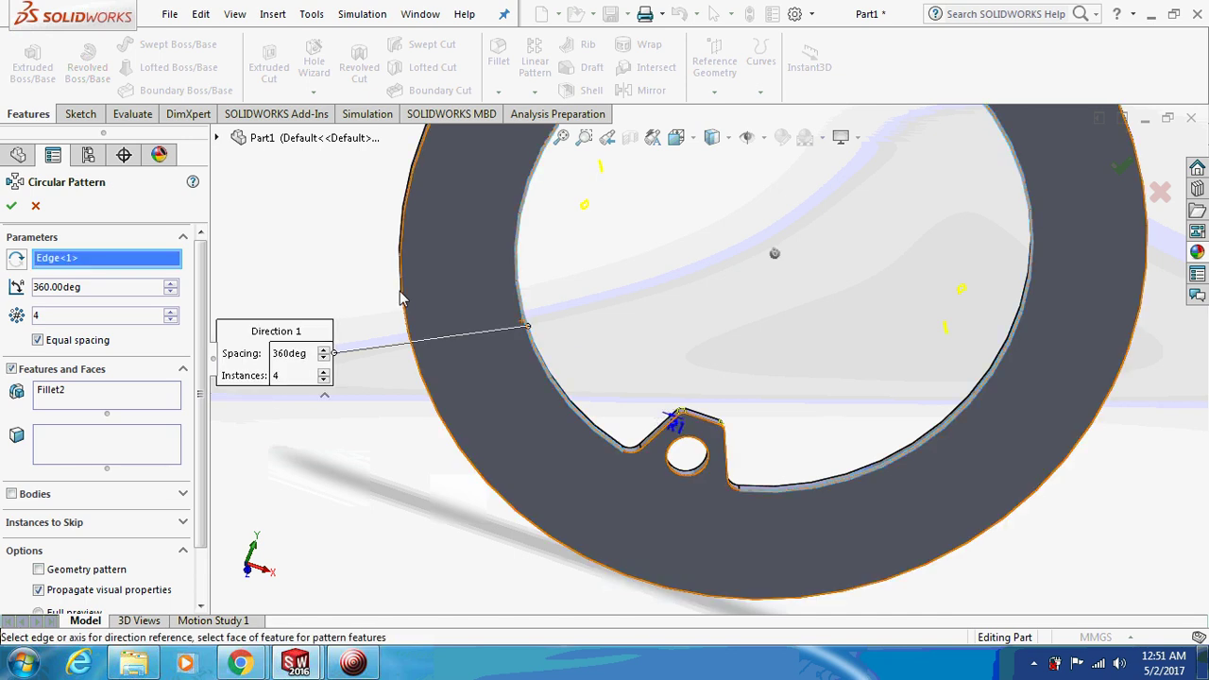
{"action": "left_click", "coordinate": [58, 408]}
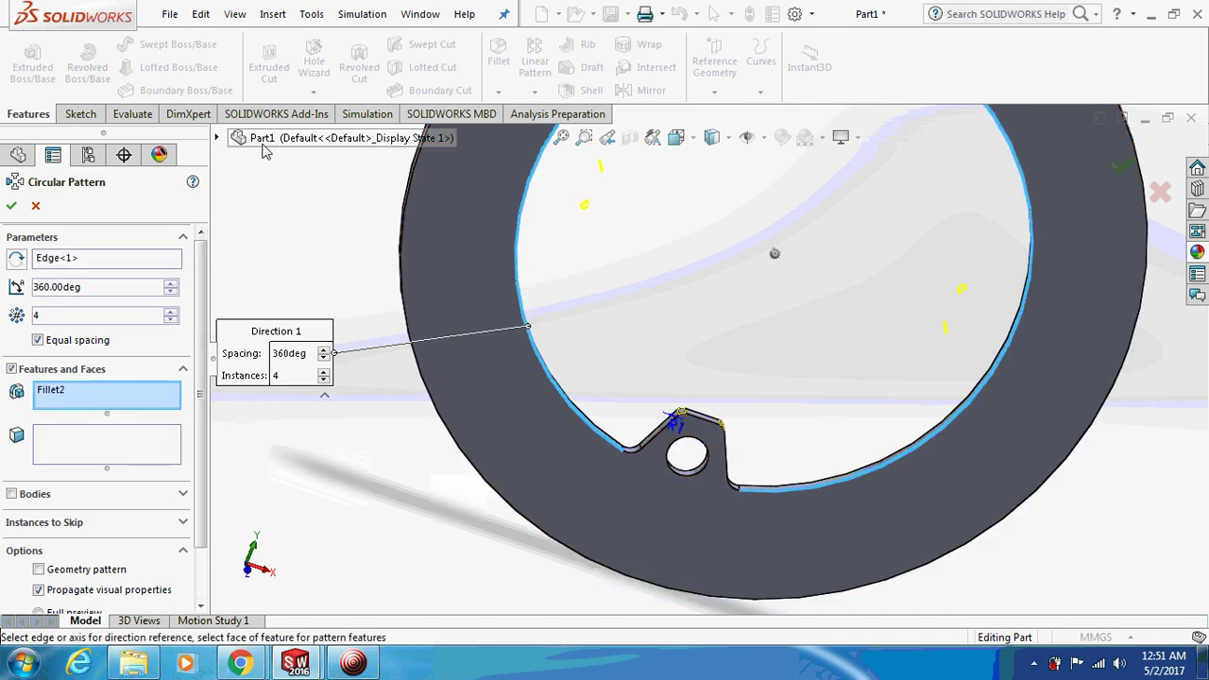
{"action": "left_click", "coordinate": [218, 139]}
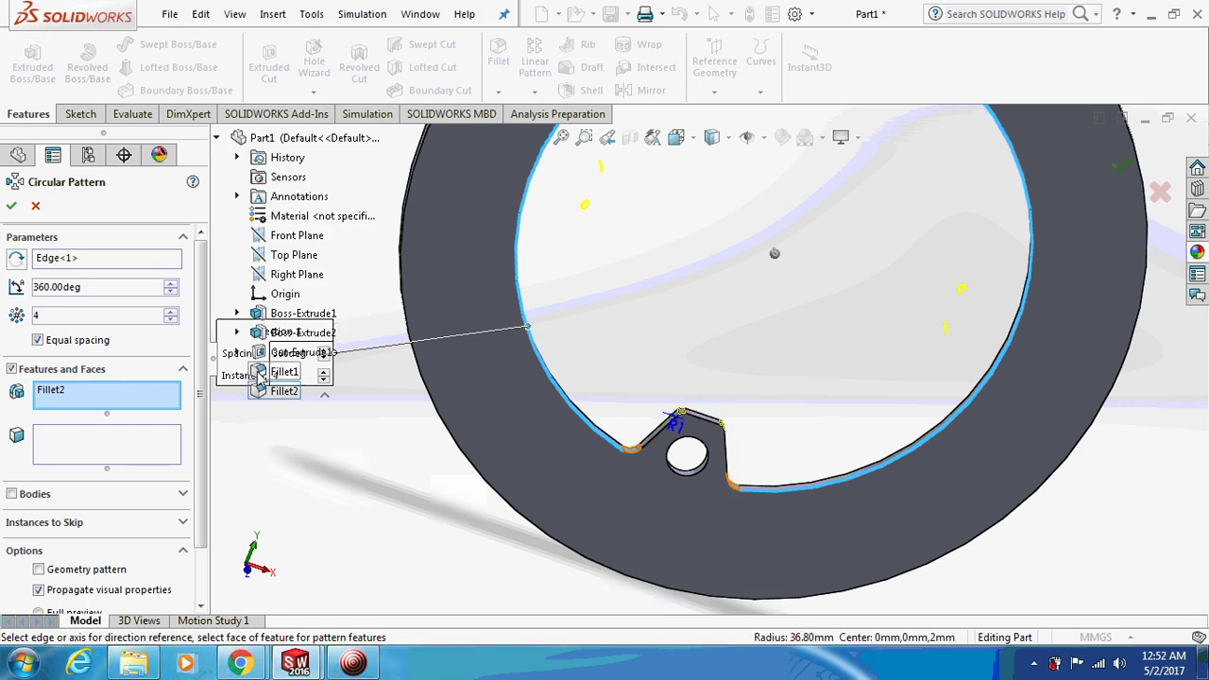
{"action": "left_click", "coordinate": [269, 373]}
{"action": "left_click", "coordinate": [273, 358]}
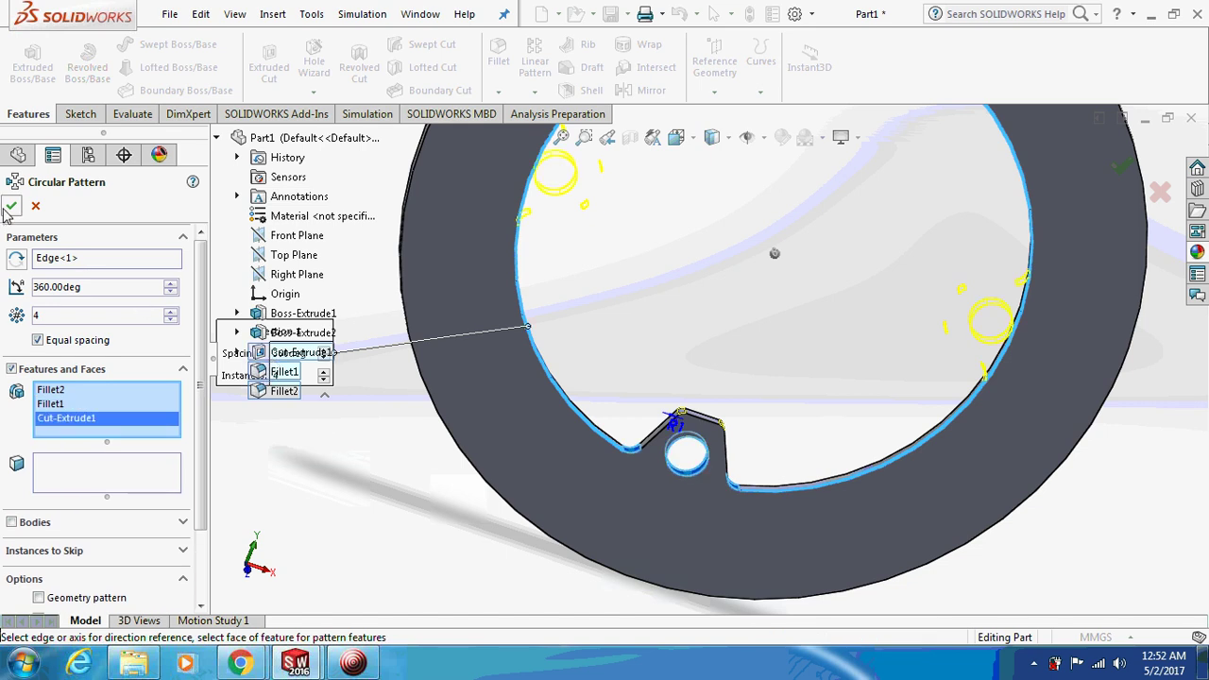
{"action": "left_click", "coordinate": [302, 338]}
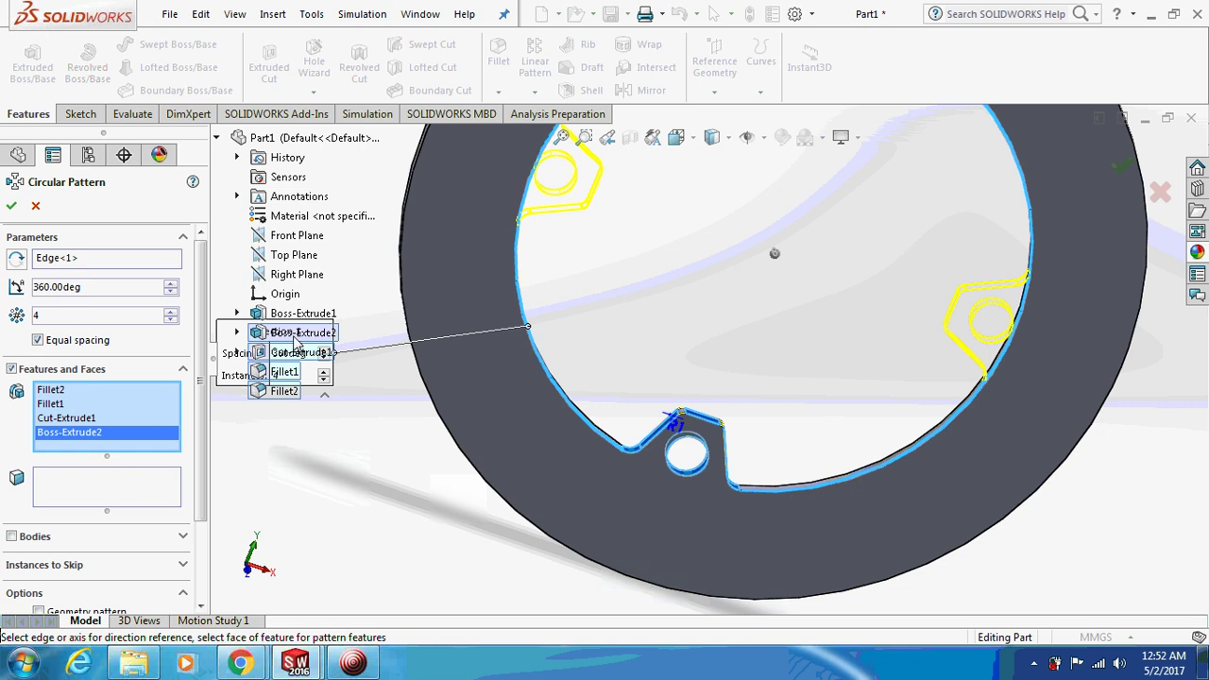
{"action": "left_click", "coordinate": [8, 208]}
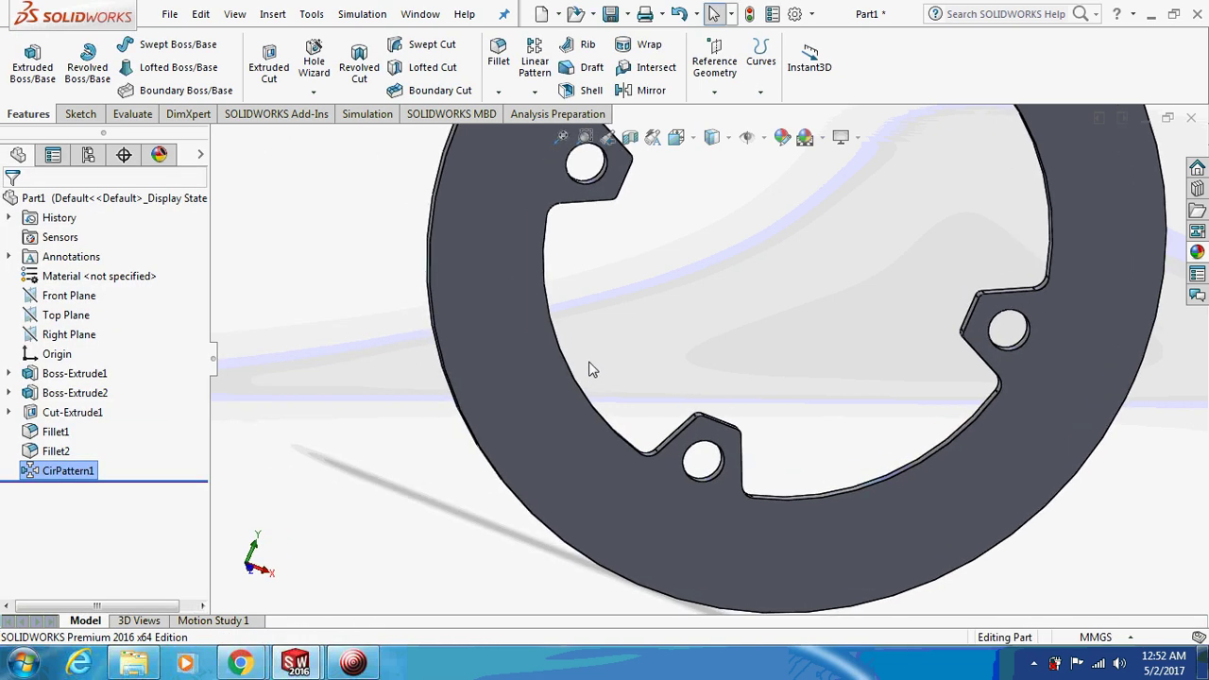
{"action": "right_click", "coordinate": [29, 485]}
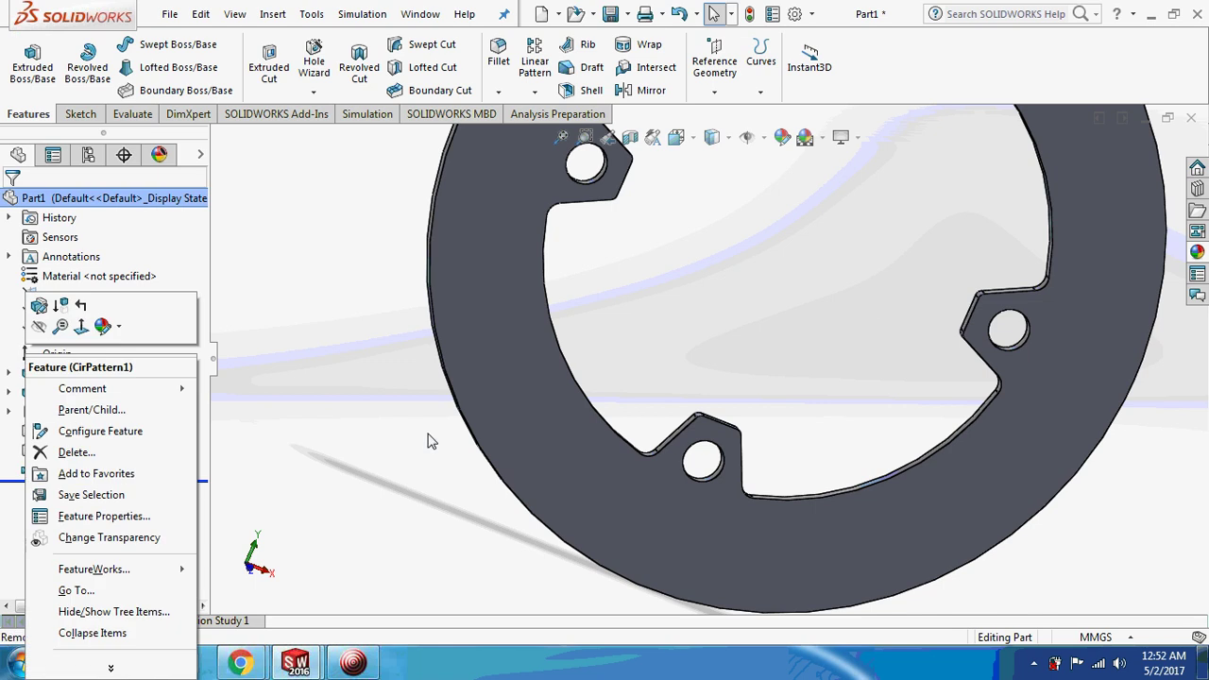
- Edit CirPattern1 to 3 equally spaced instances so the ring carries three tabs
{"action": "left_click", "coordinate": [432, 439]}
{"action": "right_click", "coordinate": [66, 470]}
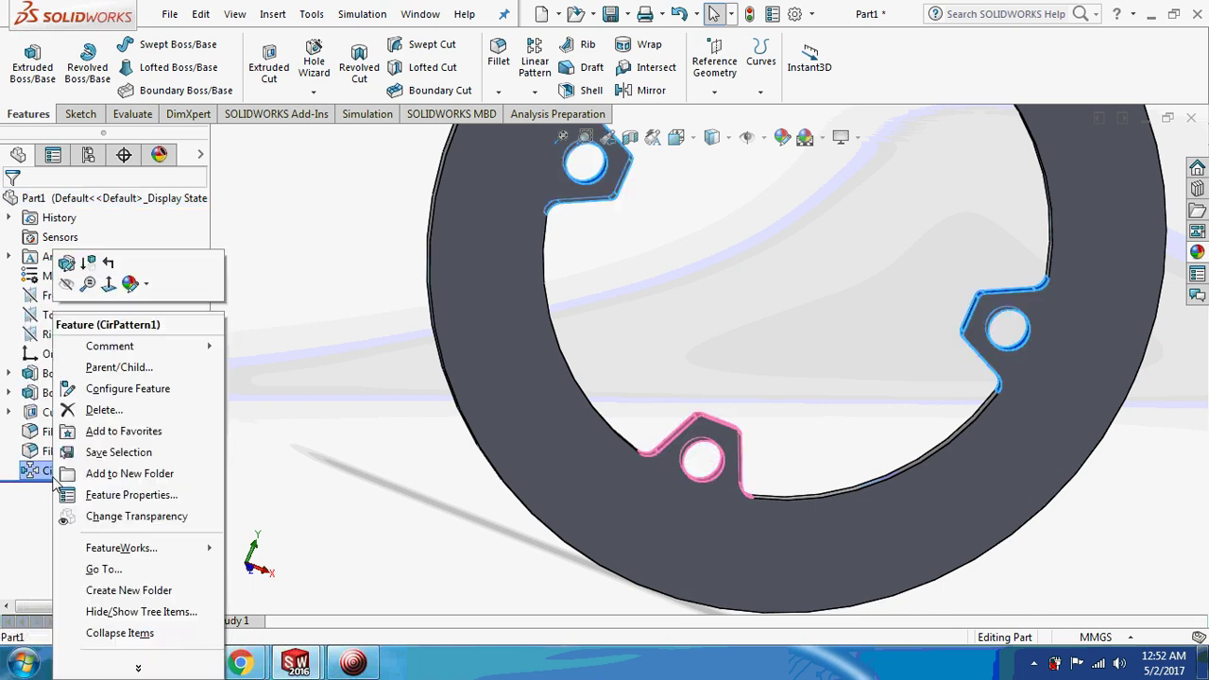
{"action": "left_click", "coordinate": [74, 269]}
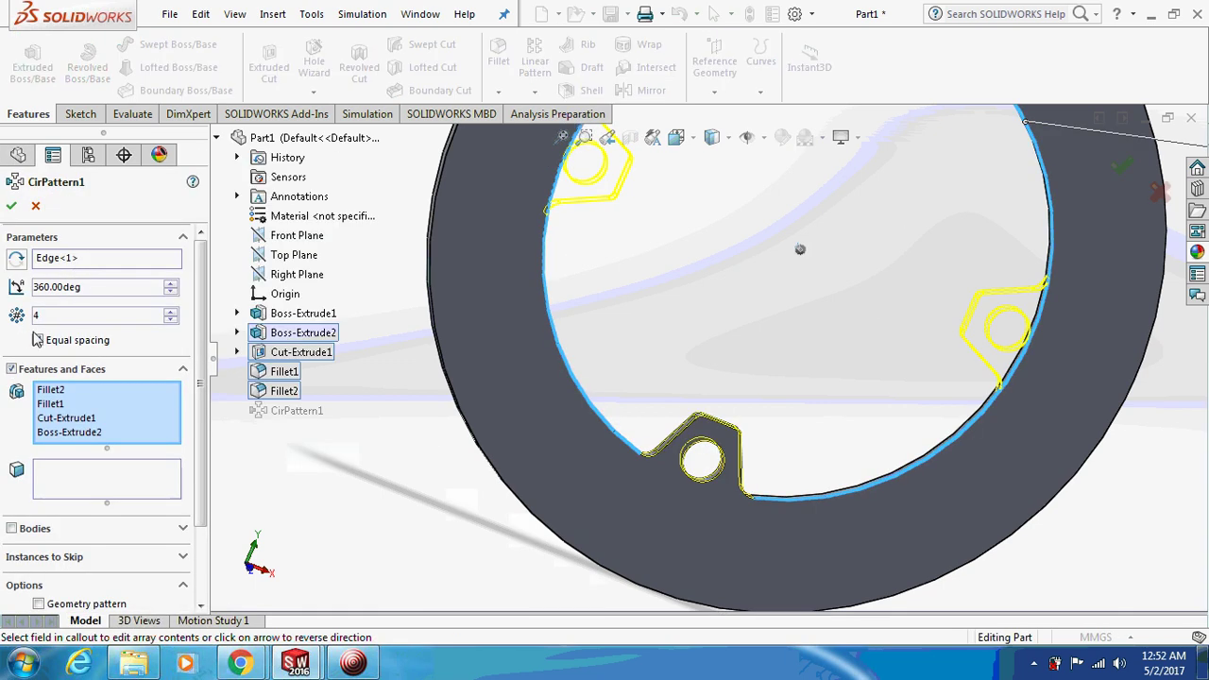
{"action": "double_click", "coordinate": [38, 316]}
{"action": "type", "text": "3"}
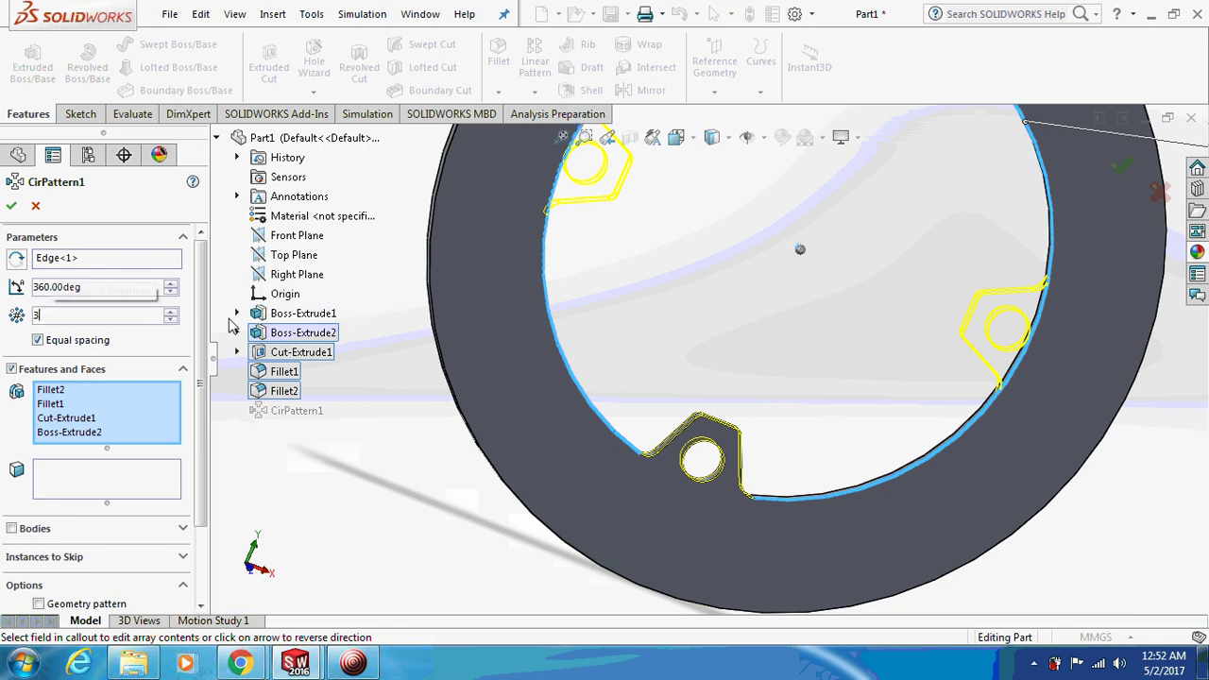
{"action": "left_click", "coordinate": [14, 207]}
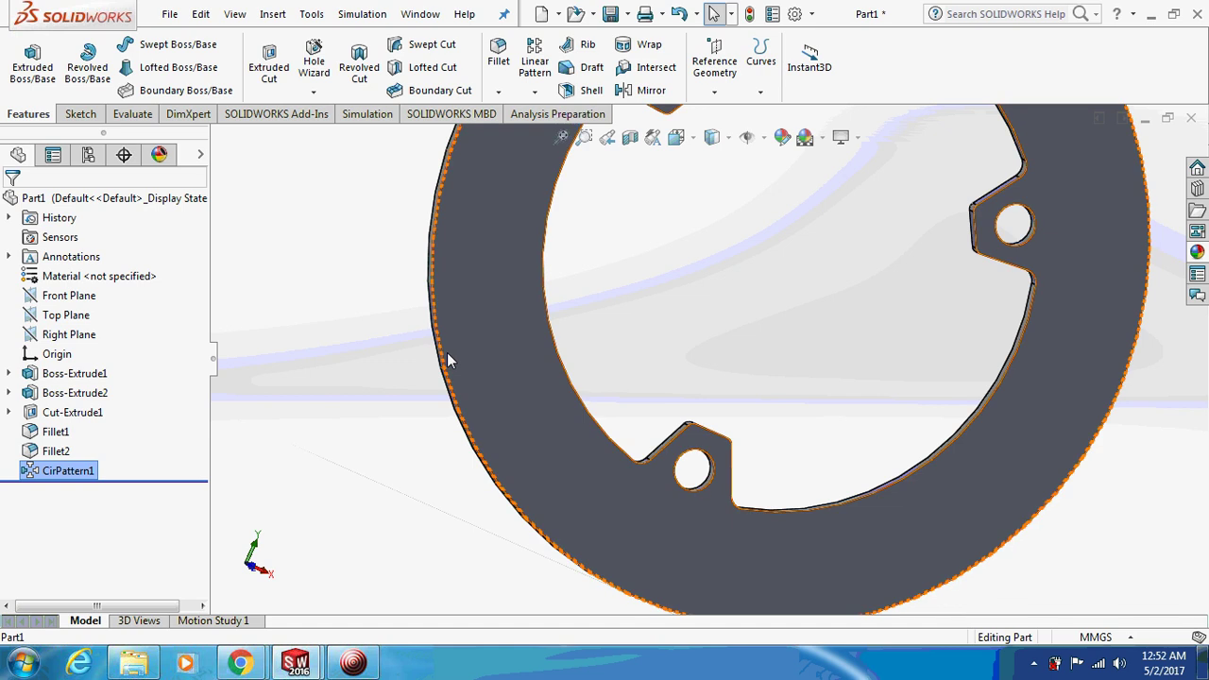
{"action": "left_click", "coordinate": [623, 550]}
{"action": "right_click", "coordinate": [623, 550]}
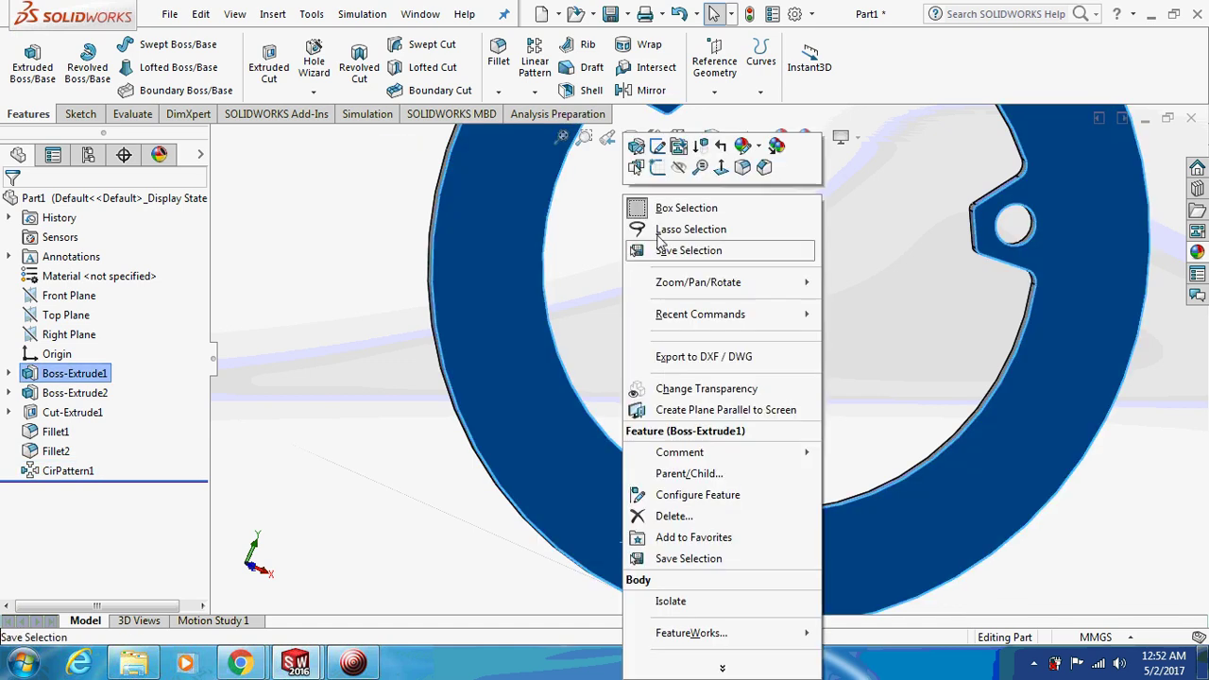
- Sketch a centre rectangle on the ring face below the bottom tab's hole
{"action": "left_click", "coordinate": [656, 174]}
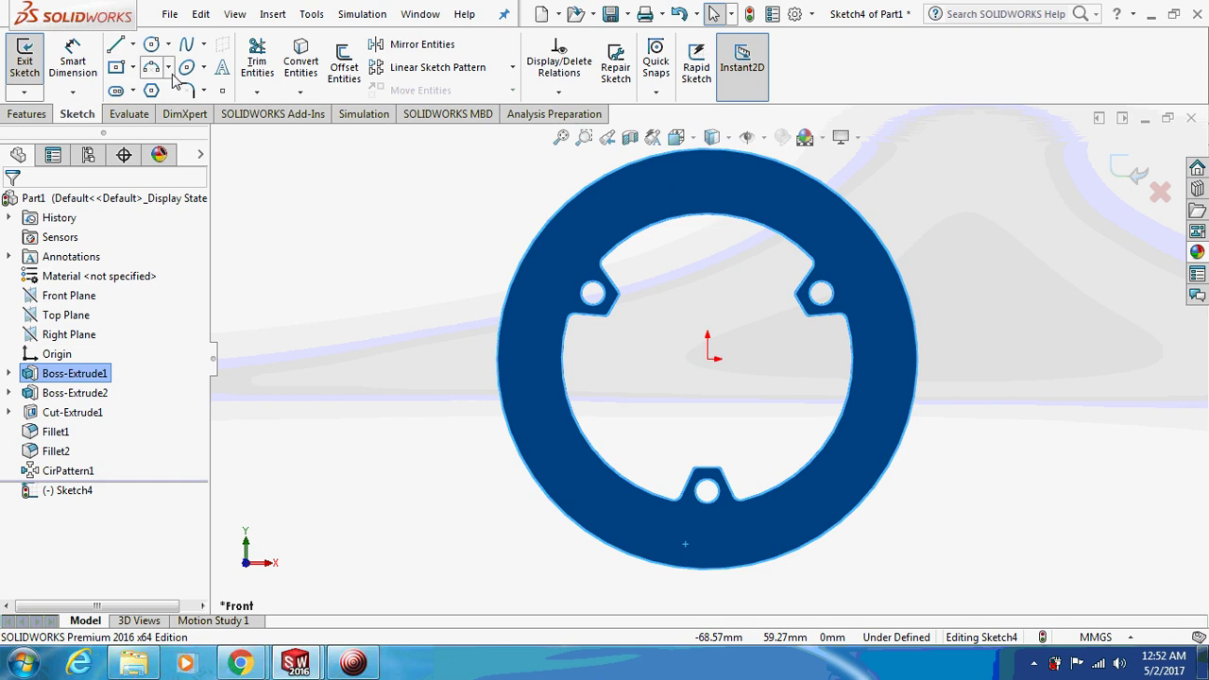
{"action": "left_click", "coordinate": [117, 69]}
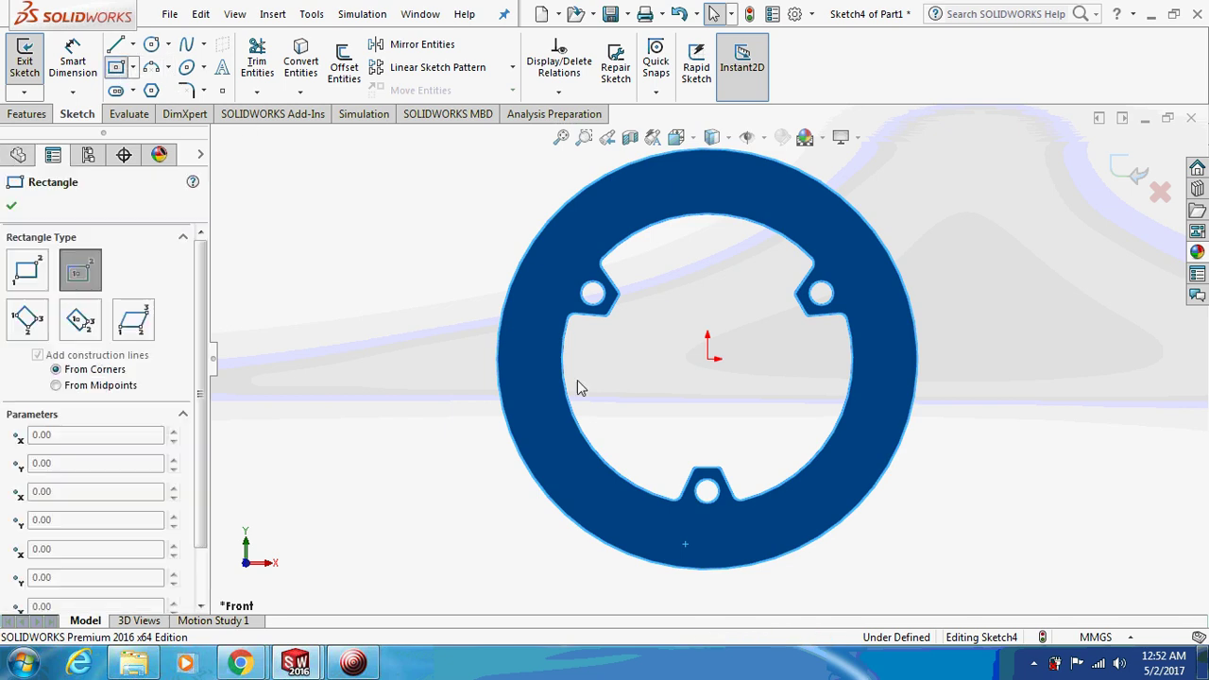
{"action": "left_click", "coordinate": [712, 545]}
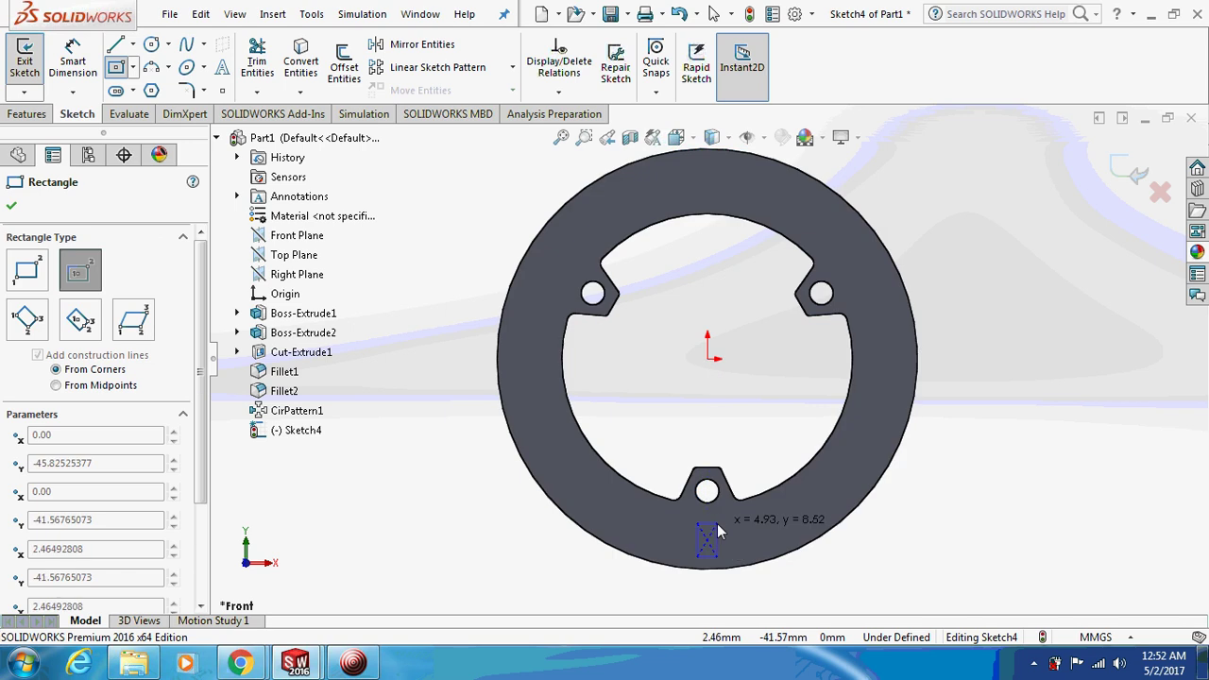
{"action": "left_click", "coordinate": [717, 523]}
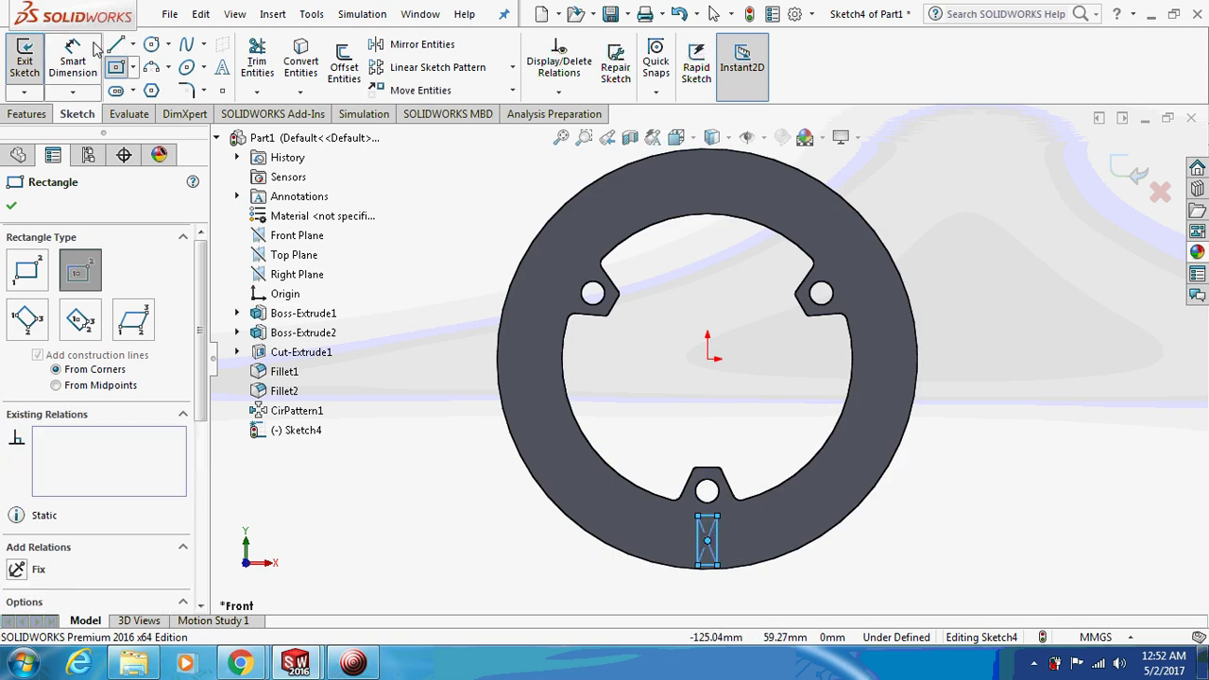
{"action": "key", "text": "Escape"}
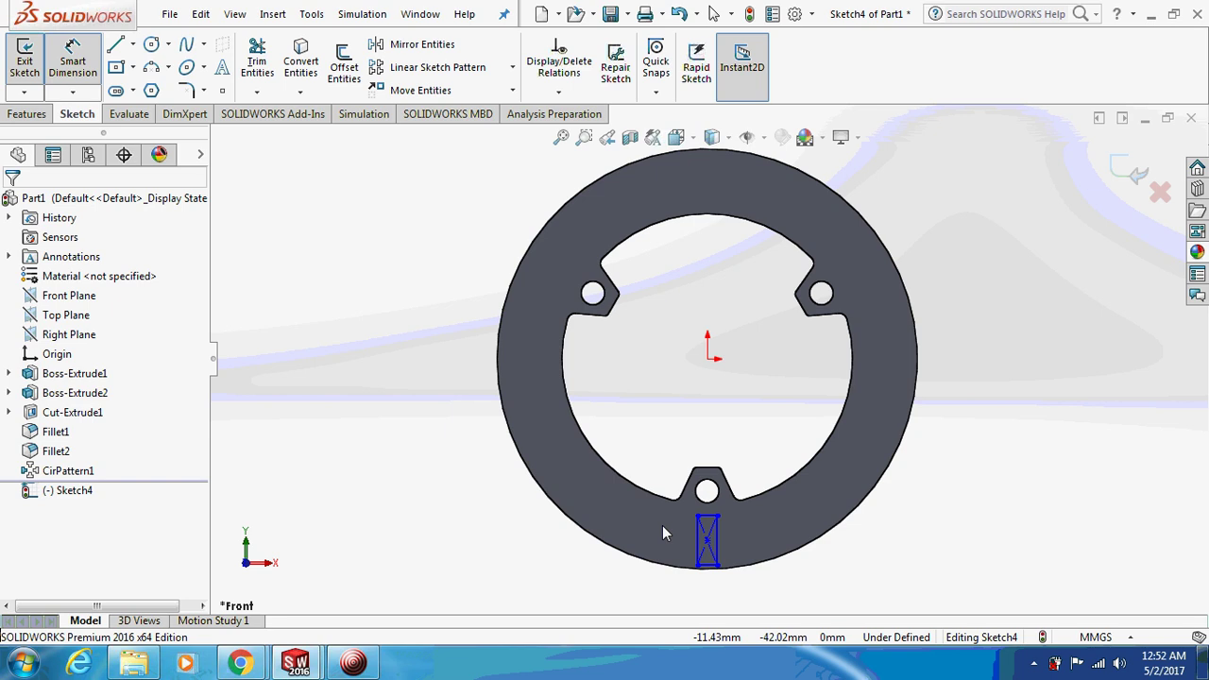
- Dimension the slot rectangle 7.5 mm high and 3.7 mm wide
{"action": "left_click", "coordinate": [717, 557]}
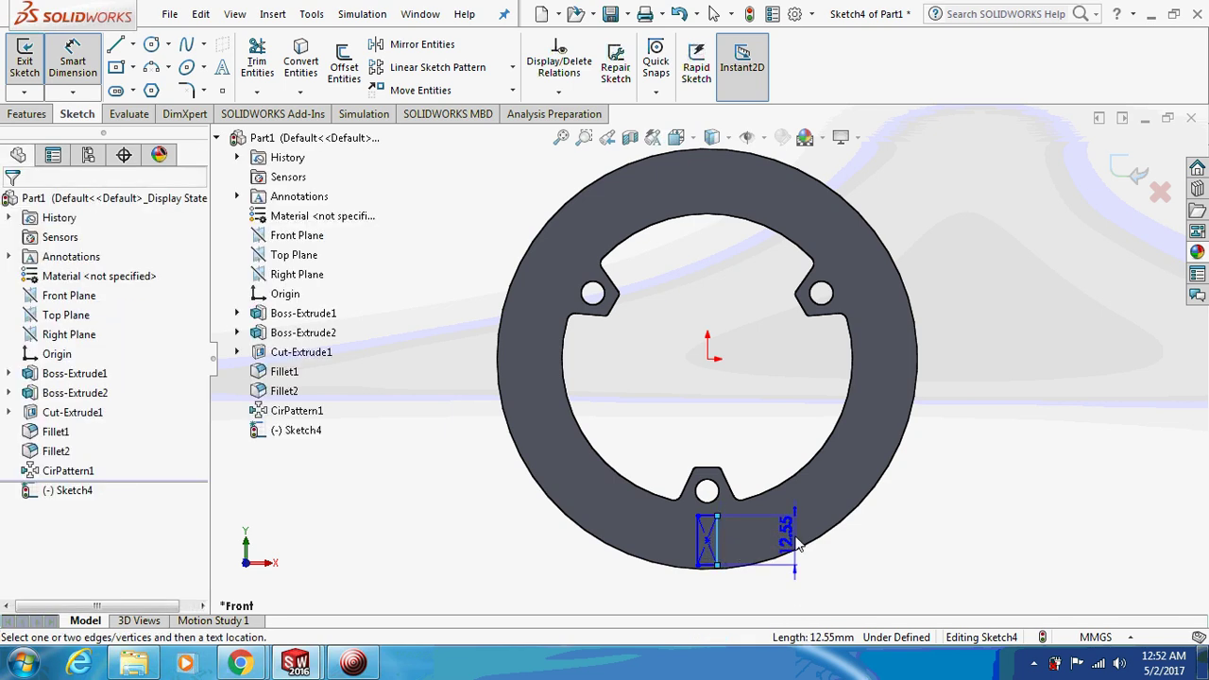
{"action": "left_click", "coordinate": [793, 541]}
{"action": "type", "text": "7.5"}
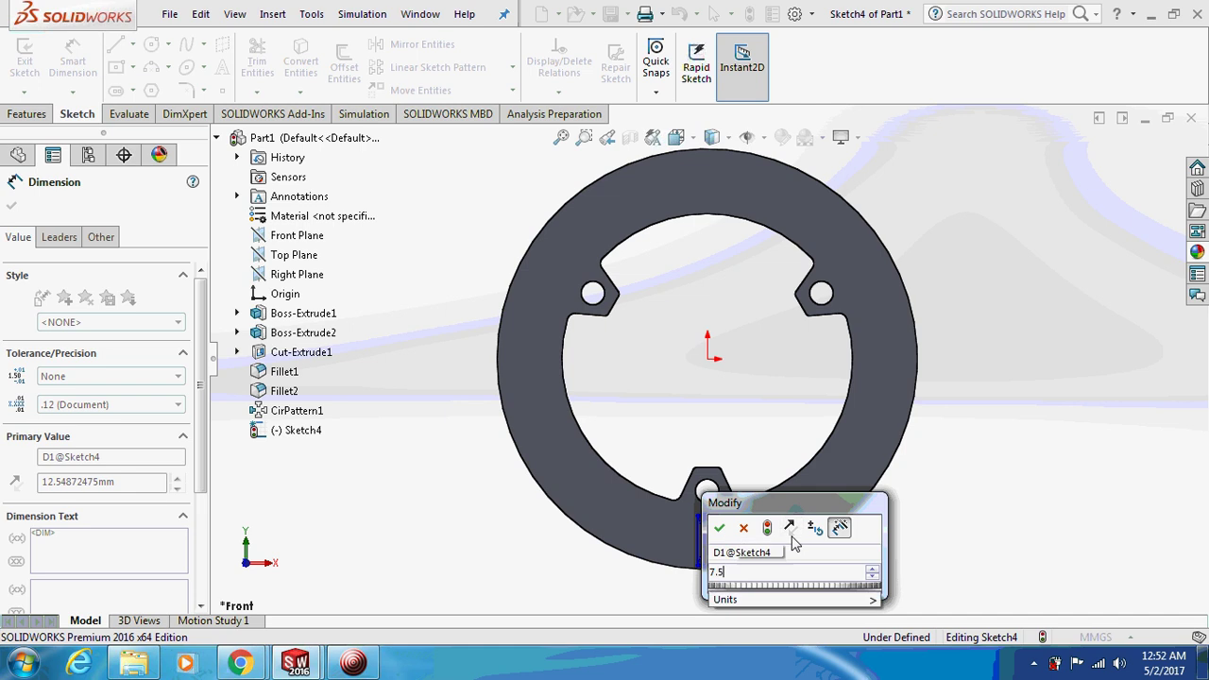
{"action": "key", "text": "Return"}
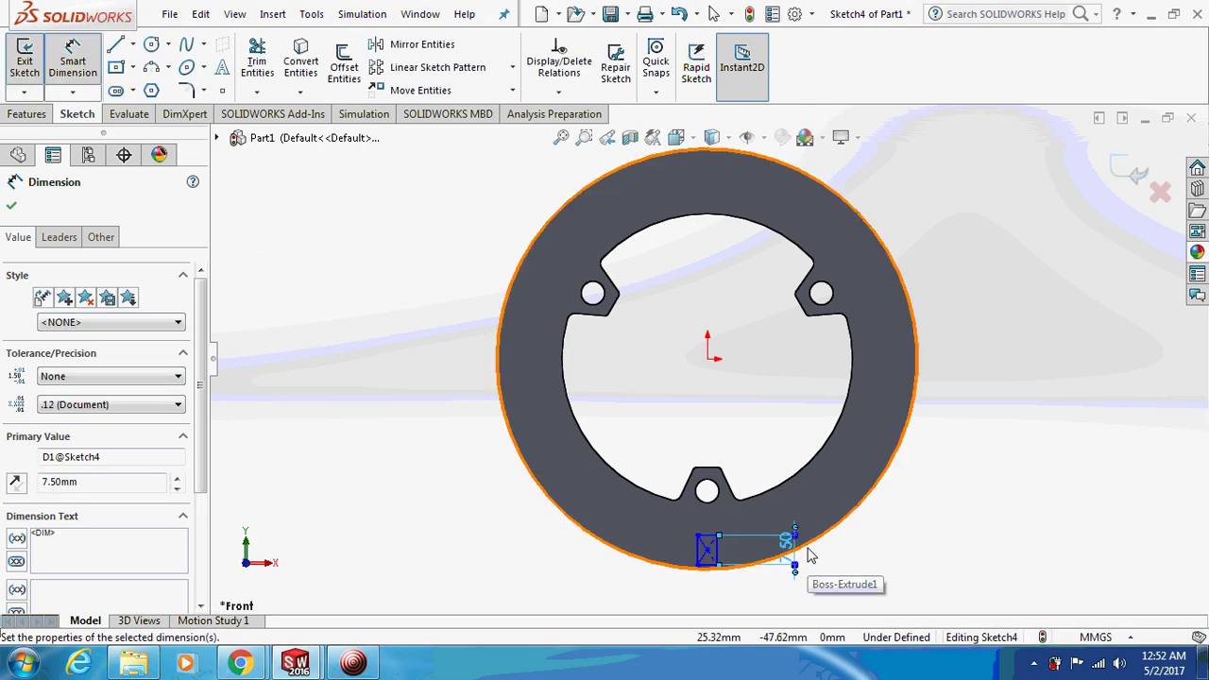
{"action": "left_click", "coordinate": [706, 545]}
{"action": "left_click", "coordinate": [706, 493]}
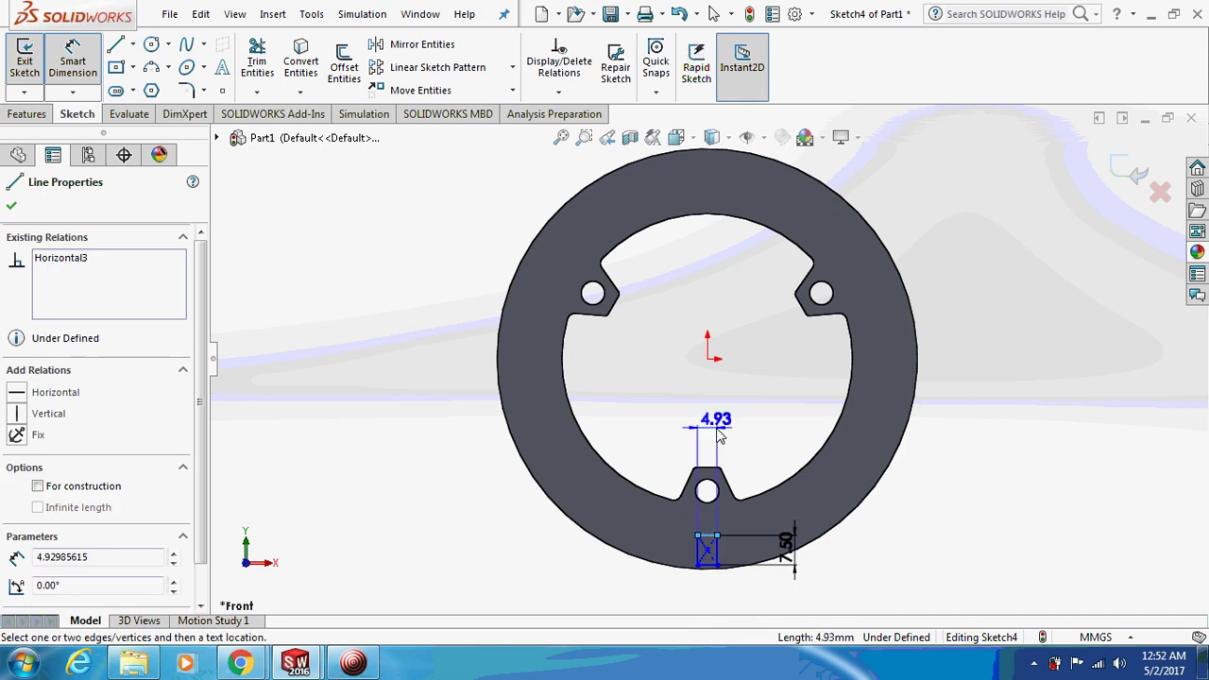
{"action": "left_click", "coordinate": [715, 427]}
{"action": "type", "text": "3.7"}
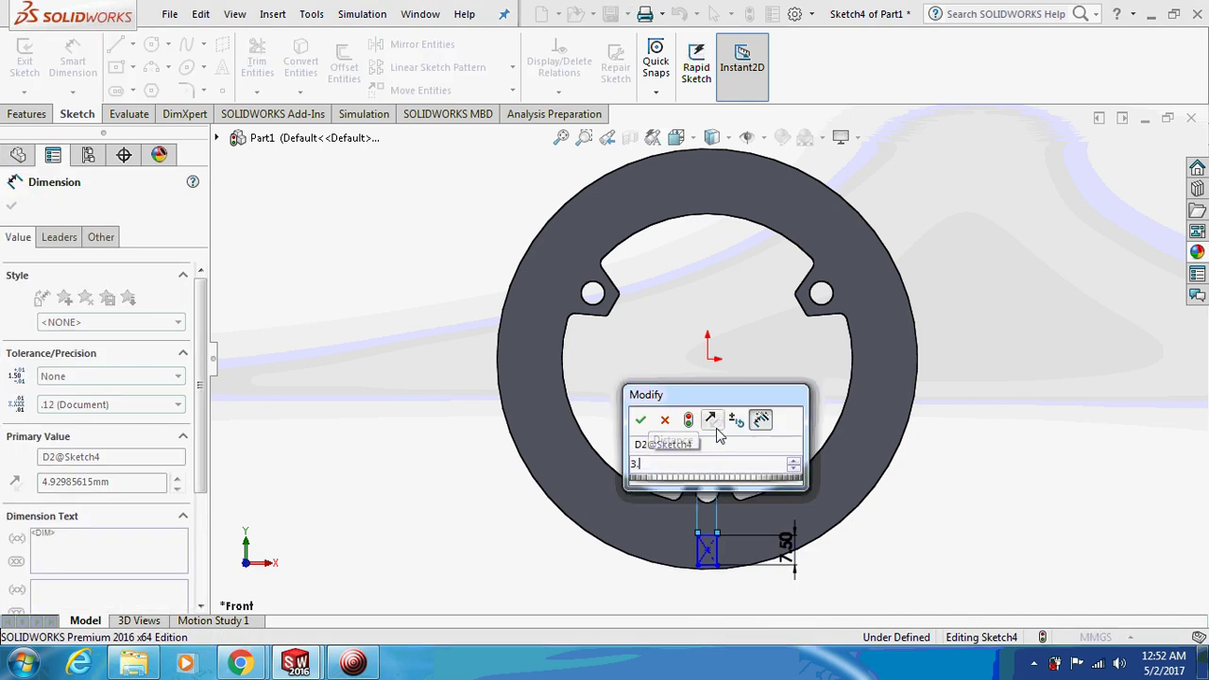
{"action": "key", "text": "Return"}
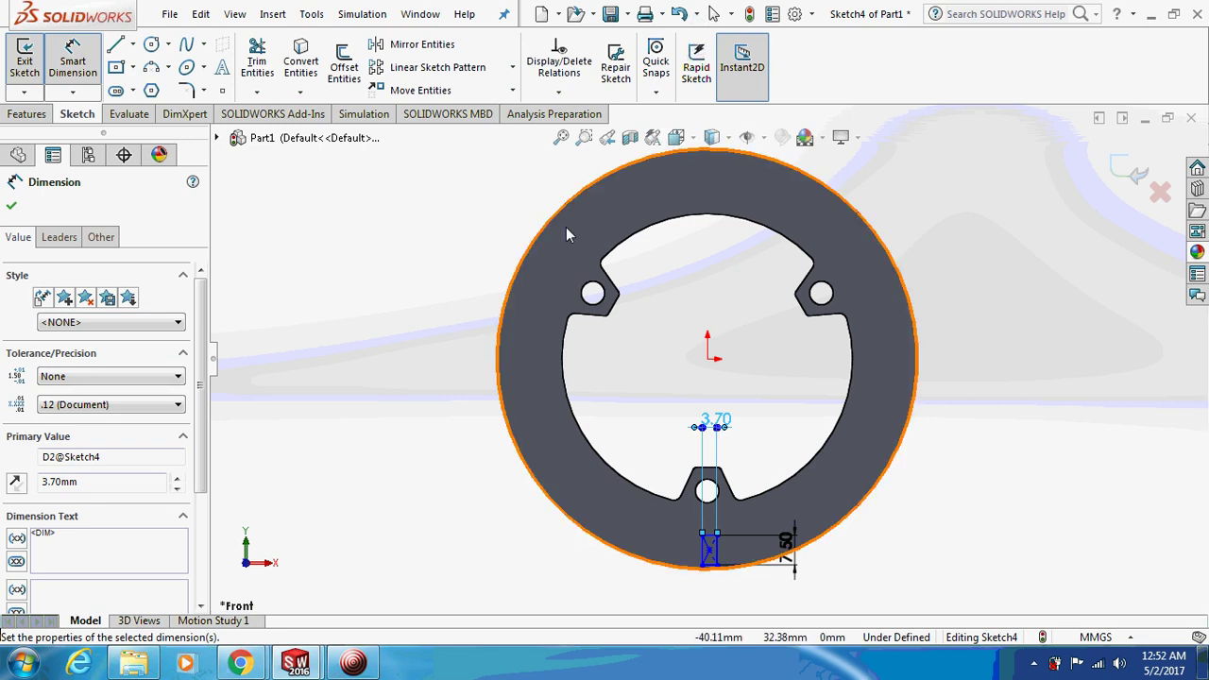
{"action": "left_click", "coordinate": [713, 362]}
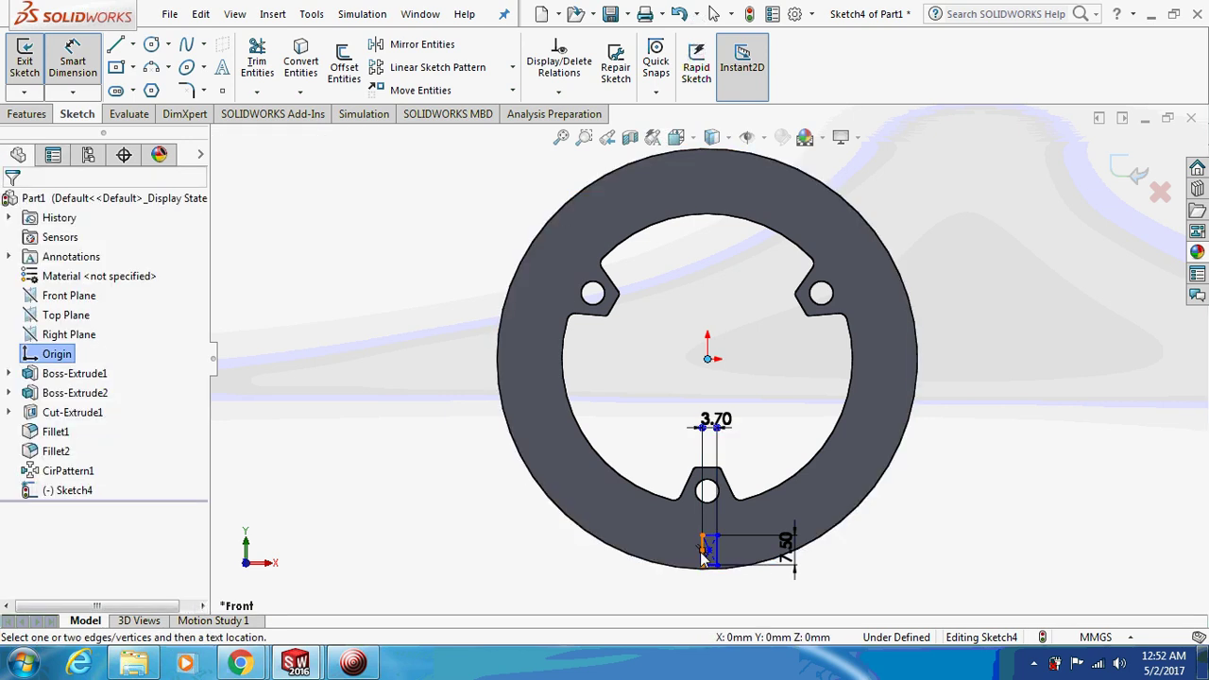
- Locate the slot rectangle 45 mm below the ring centre
{"action": "left_click", "coordinate": [707, 550]}
{"action": "left_click", "coordinate": [439, 467]}
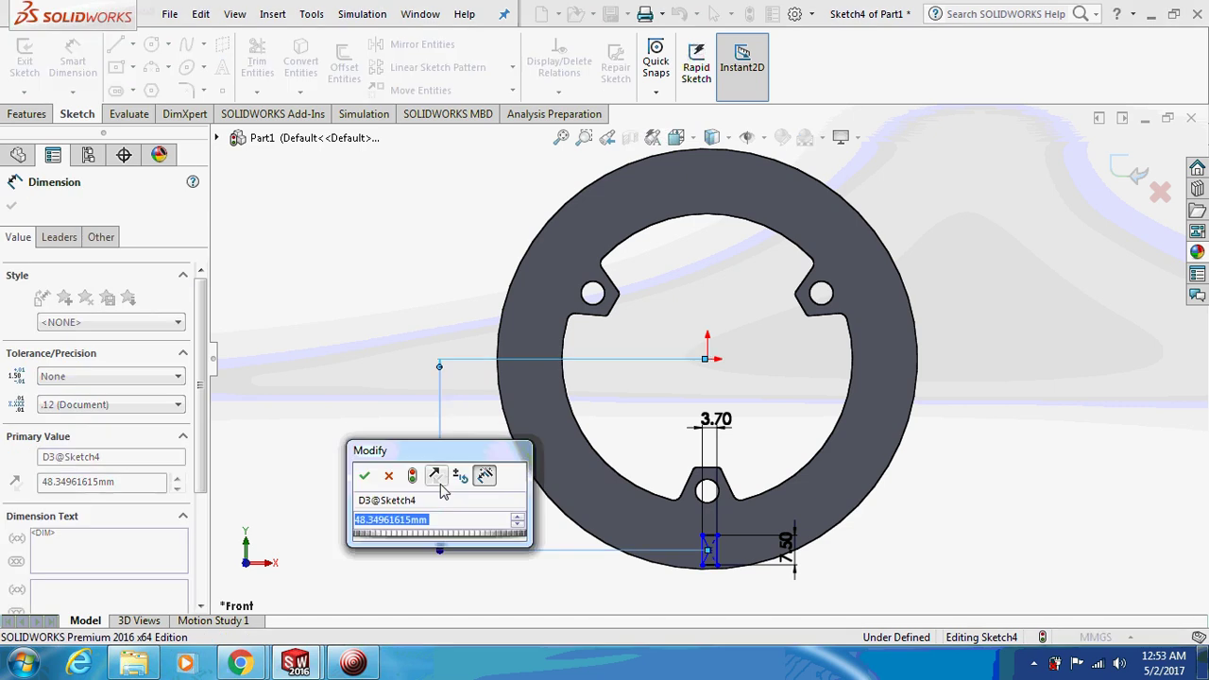
{"action": "type", "text": "45"}
{"action": "key", "text": "Return"}
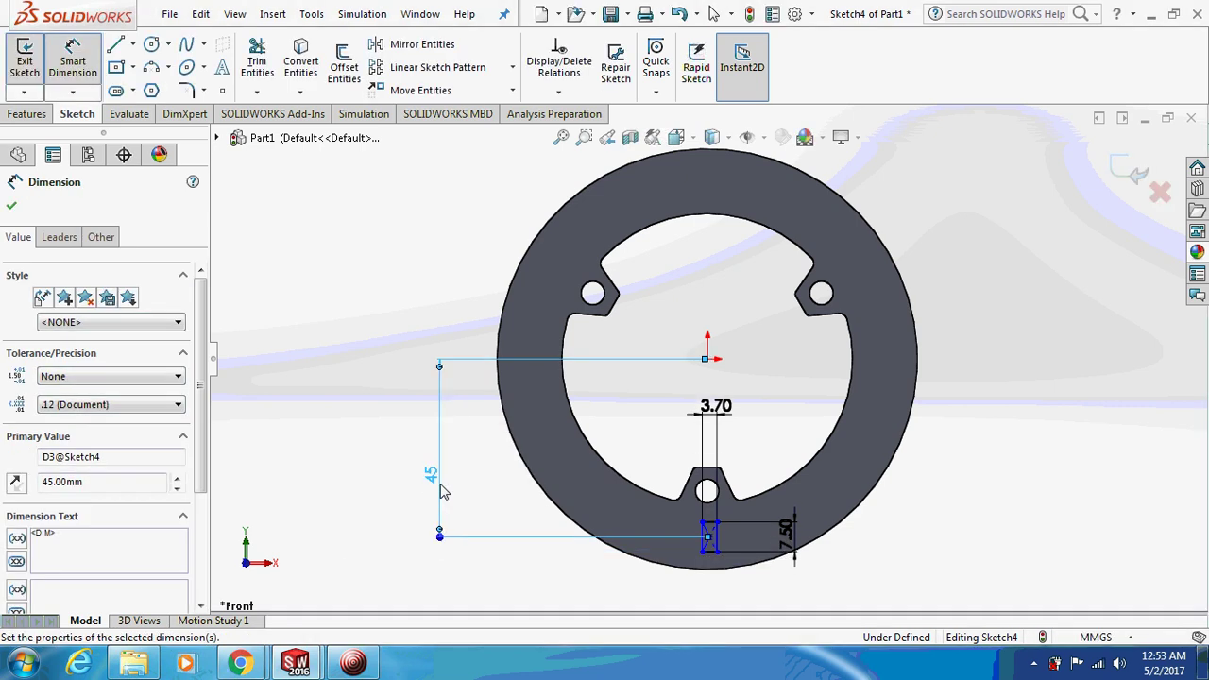
{"action": "left_click", "coordinate": [425, 305]}
- Cut the slot sketch into the ring as a 2 mm blind extruded cut
{"action": "left_click", "coordinate": [28, 113]}
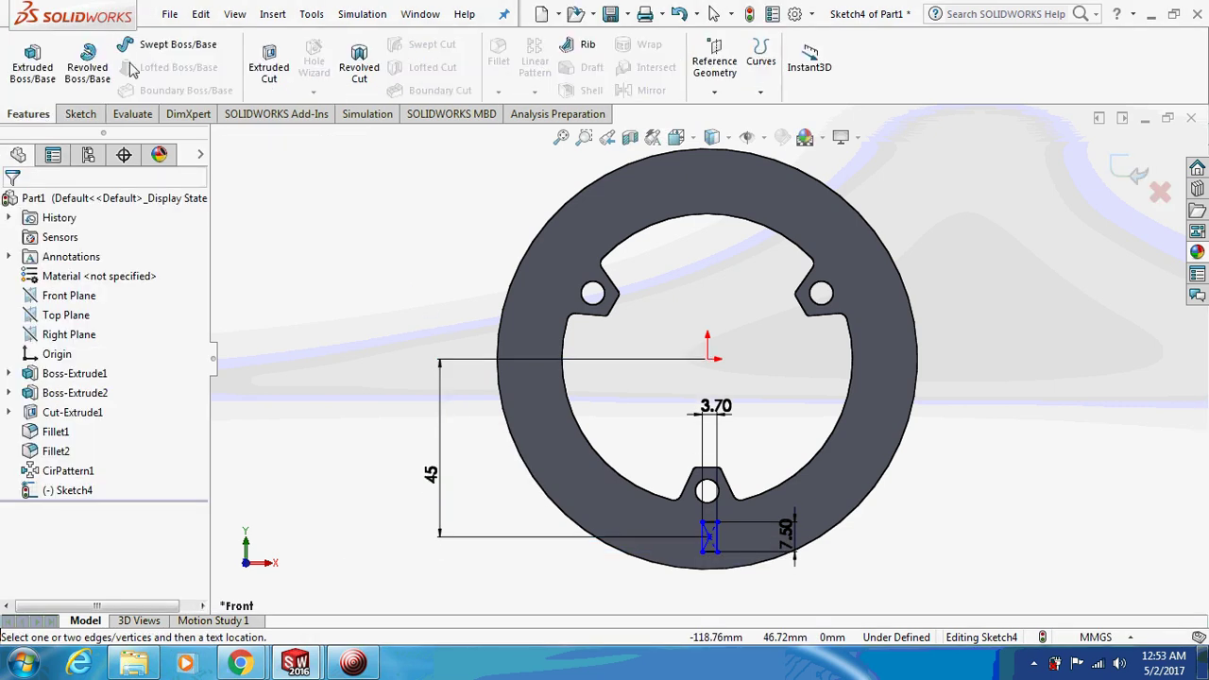
{"action": "left_click", "coordinate": [268, 64]}
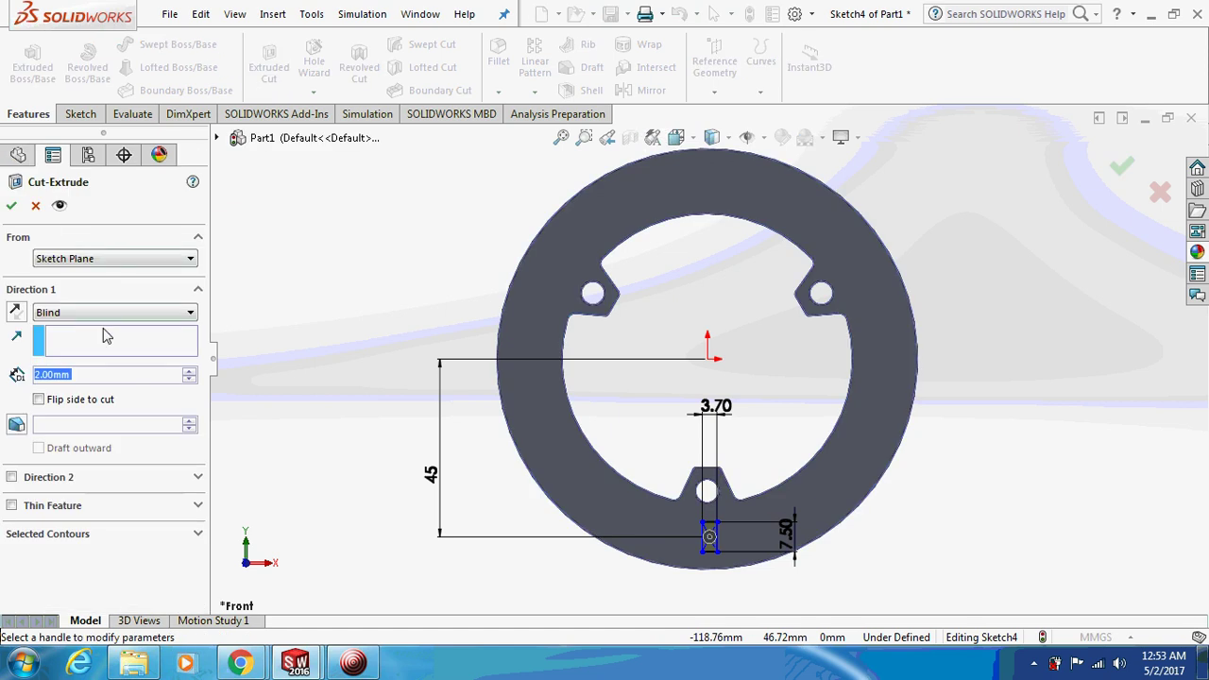
{"action": "left_click", "coordinate": [11, 205]}
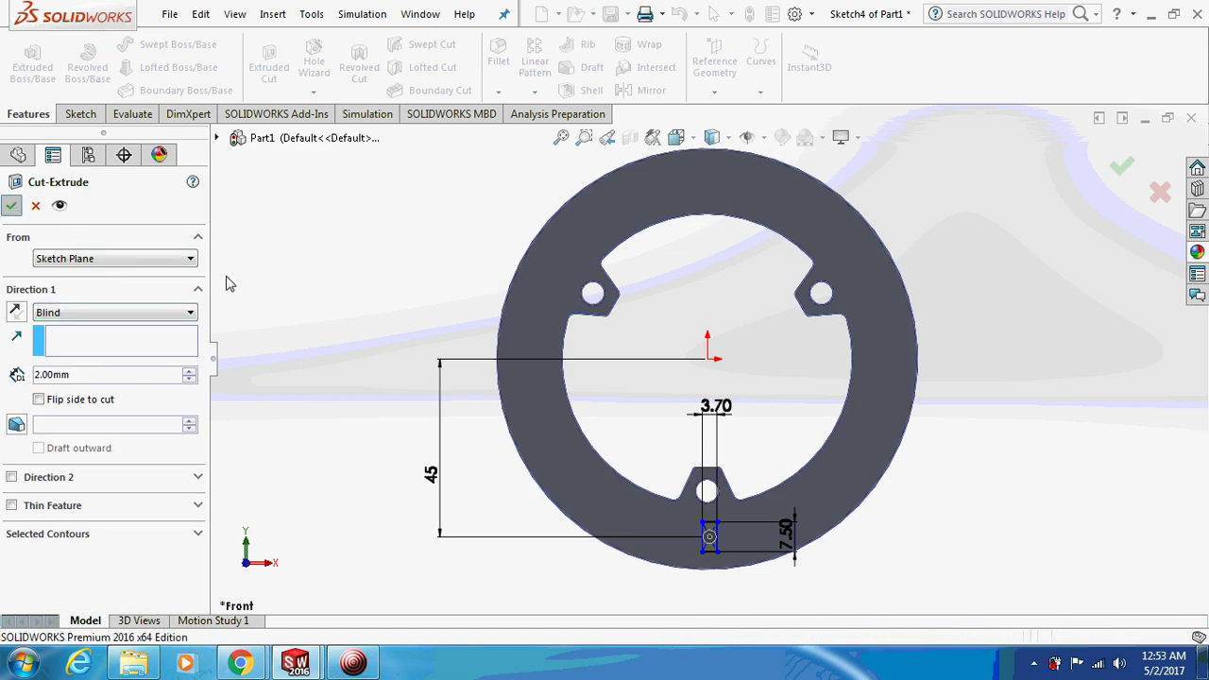
- Start a circular pattern of the slot cut around the ring's inner arc edge
{"action": "left_click", "coordinate": [534, 92]}
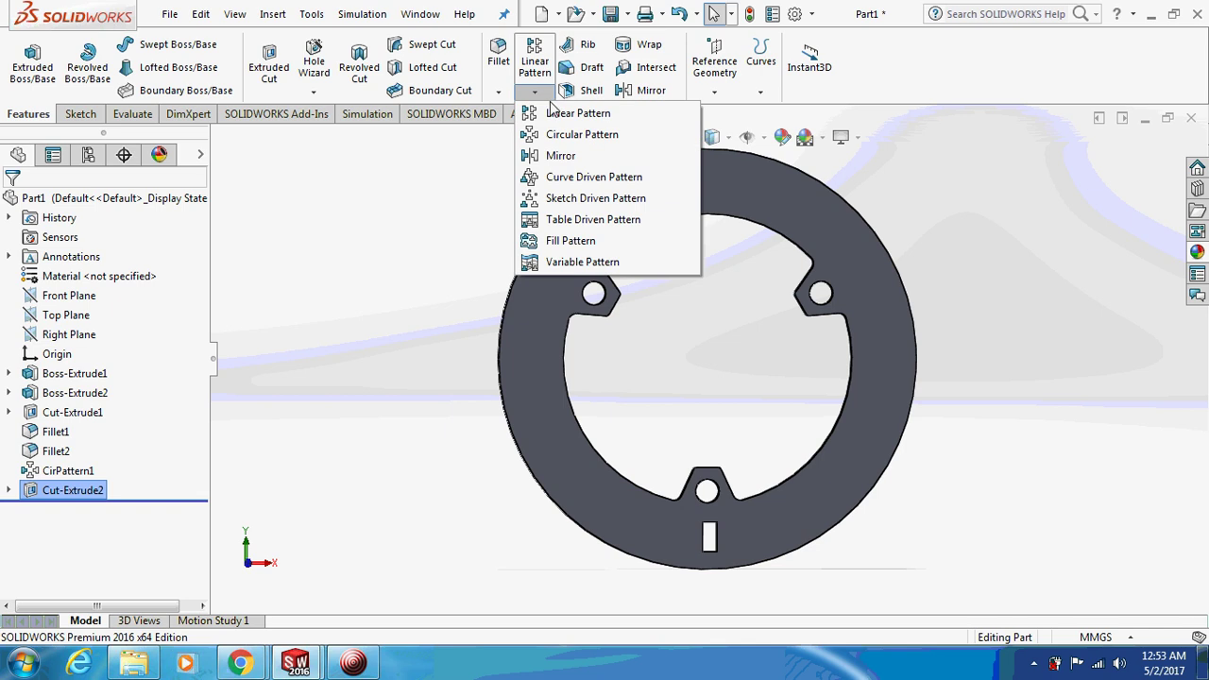
{"action": "left_click", "coordinate": [559, 137]}
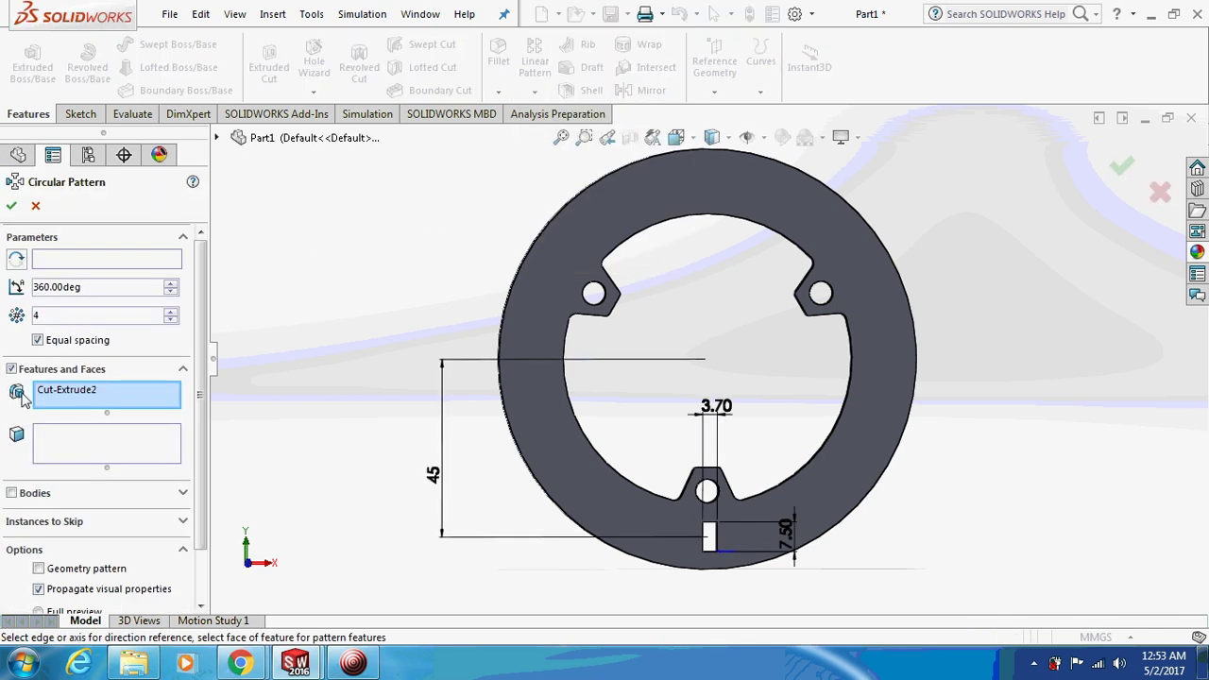
{"action": "left_click", "coordinate": [71, 262]}
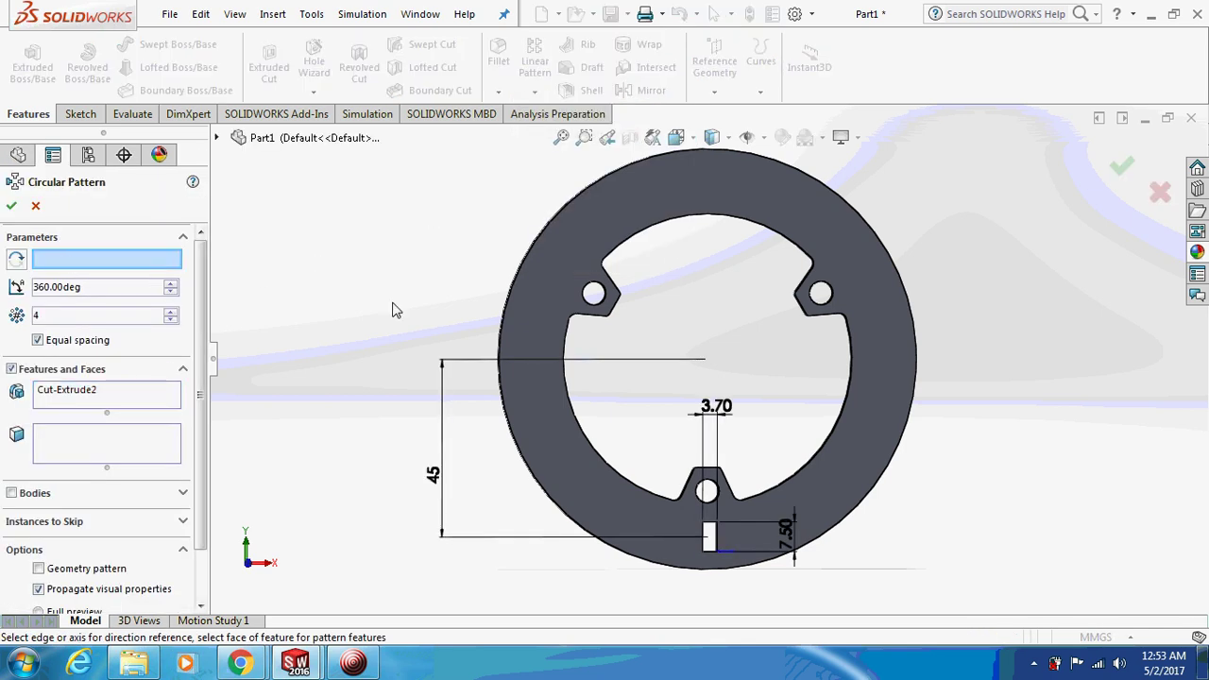
{"action": "left_click", "coordinate": [652, 230]}
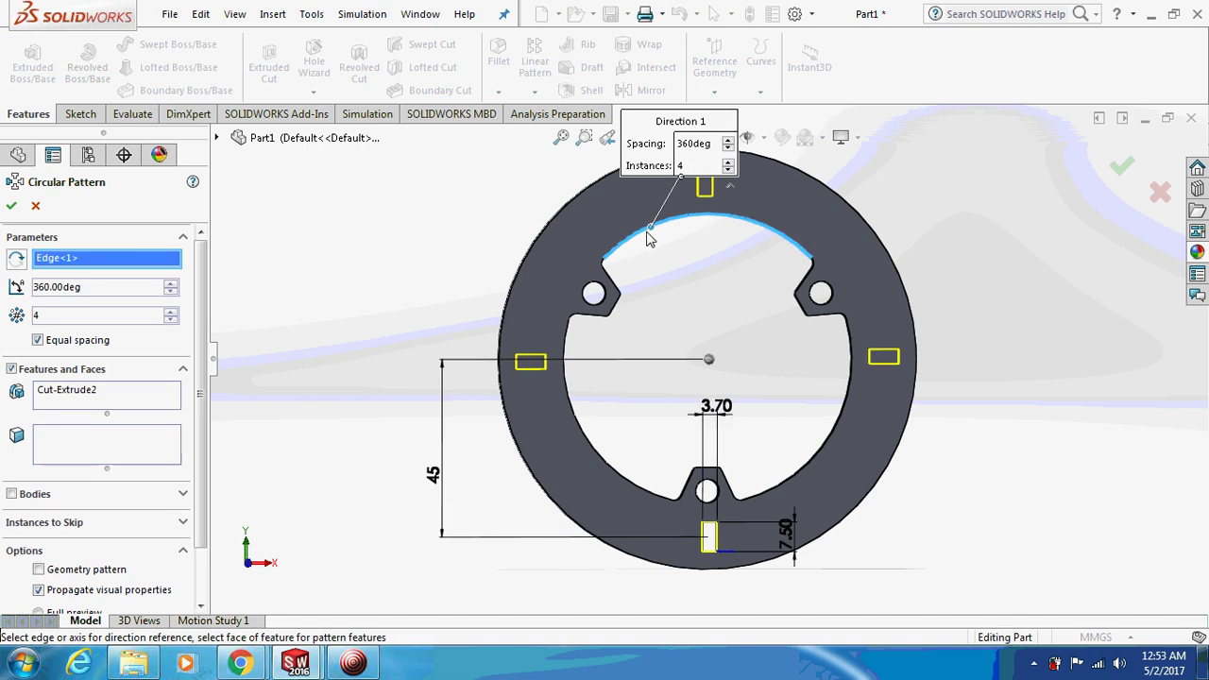
- Raise the slot count to 25 instances and accept the pattern
{"action": "left_click", "coordinate": [168, 313]}
{"action": "left_click", "coordinate": [169, 312]}
{"action": "left_click", "coordinate": [170, 312]}
{"action": "left_click", "coordinate": [170, 312]}
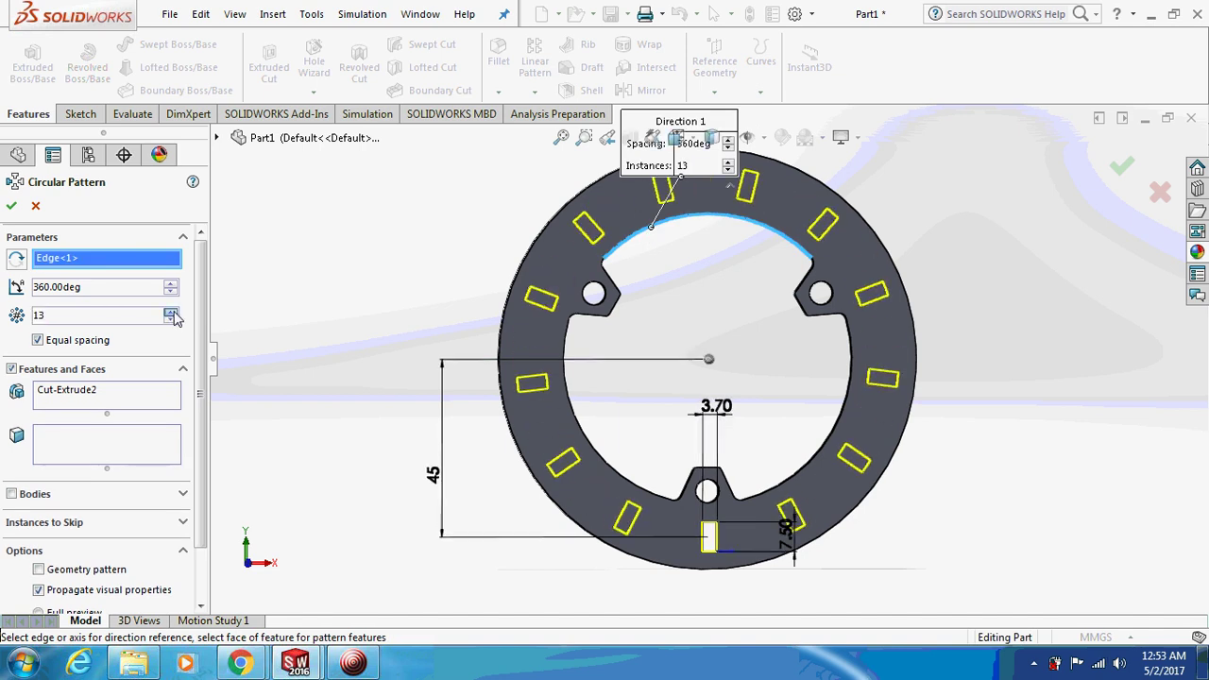
{"action": "left_click", "coordinate": [170, 314]}
{"action": "left_click", "coordinate": [170, 315]}
{"action": "left_click", "coordinate": [170, 315]}
{"action": "left_click", "coordinate": [170, 315]}
{"action": "left_click", "coordinate": [170, 314]}
{"action": "left_click", "coordinate": [170, 314]}
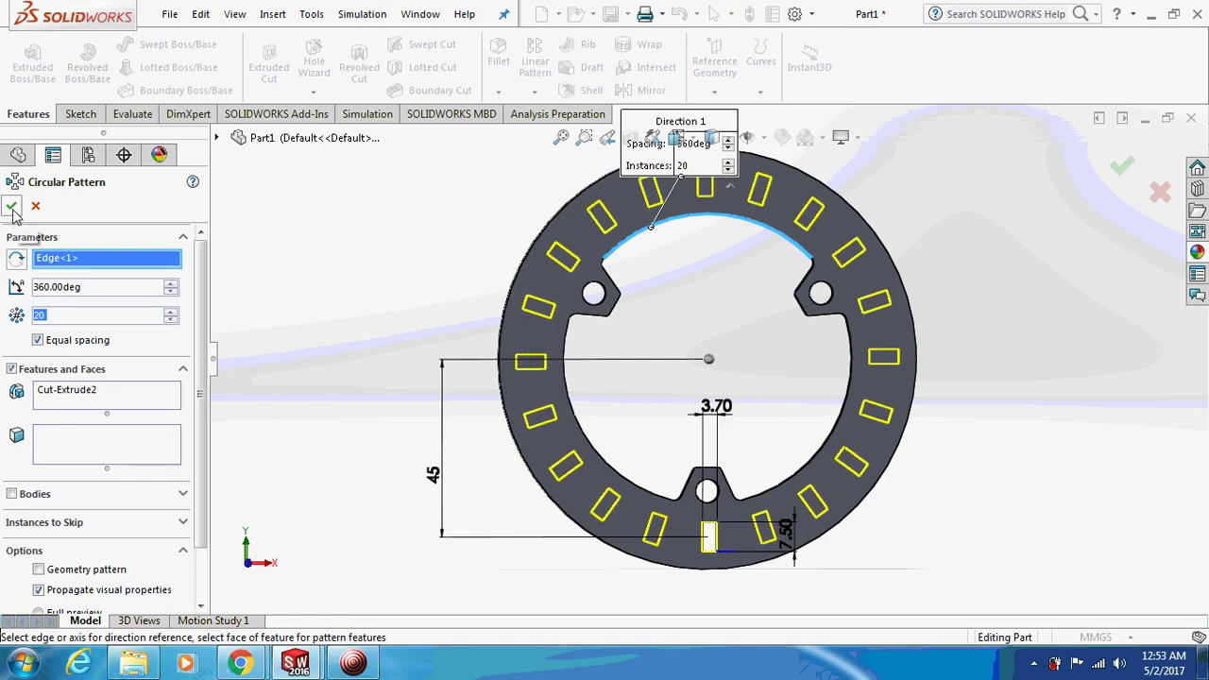
{"action": "left_click", "coordinate": [170, 312]}
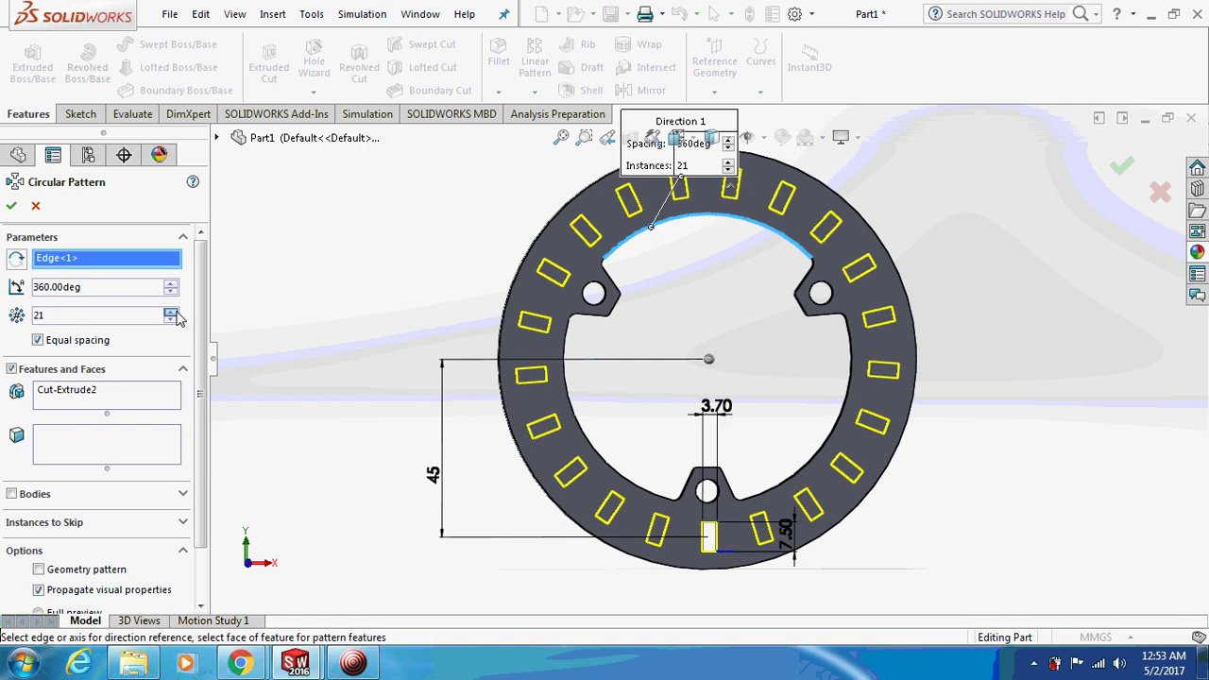
{"action": "left_click", "coordinate": [170, 312]}
{"action": "left_click", "coordinate": [170, 313]}
{"action": "left_click", "coordinate": [170, 313]}
{"action": "left_click", "coordinate": [170, 313]}
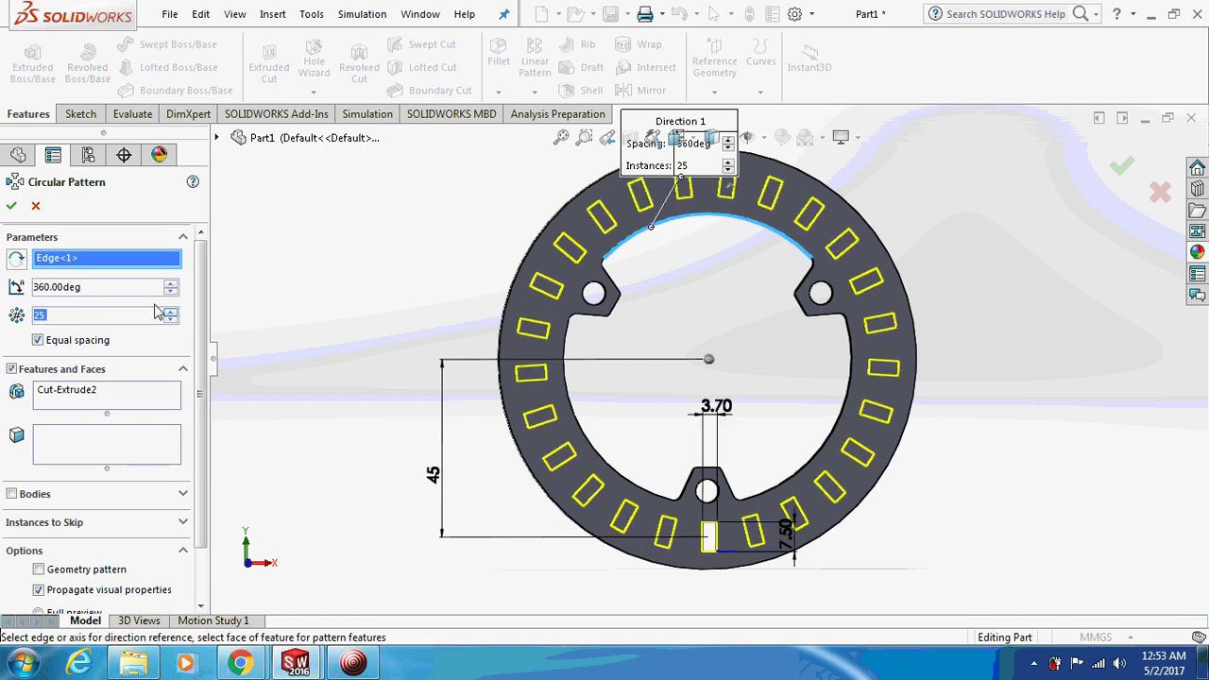
{"action": "left_click", "coordinate": [13, 205]}
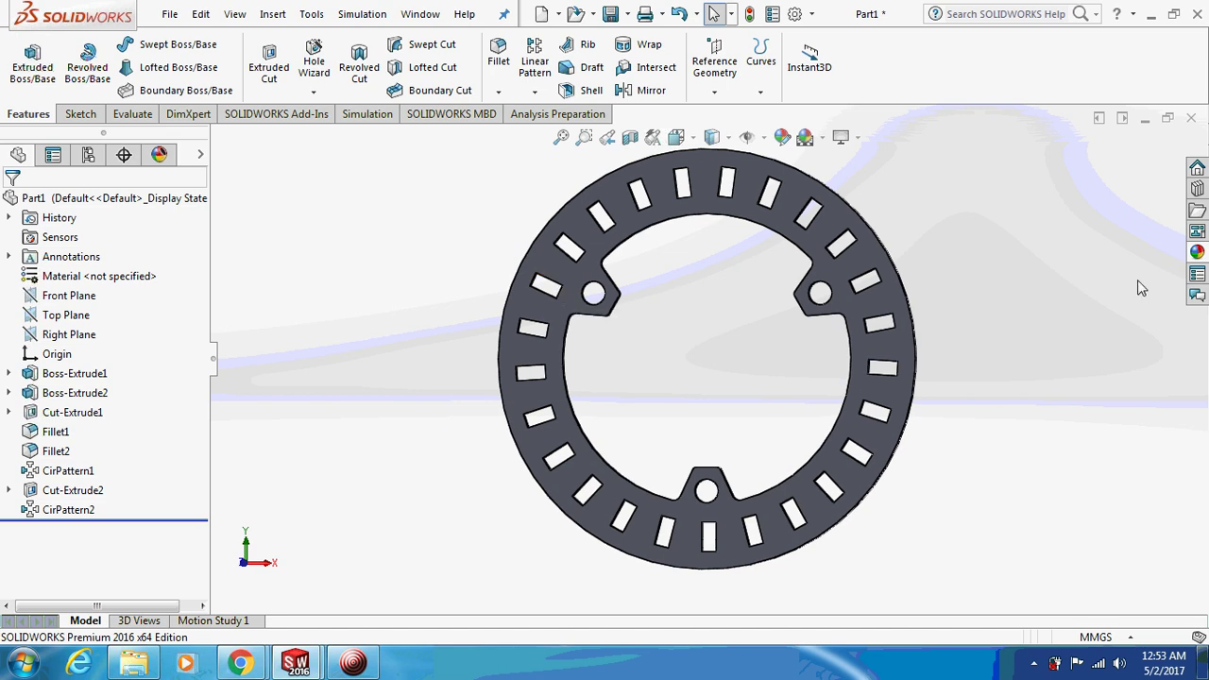
- Open the appearances library and browse the categories, previewing High Gloss plastic
{"action": "left_click", "coordinate": [1198, 253]}
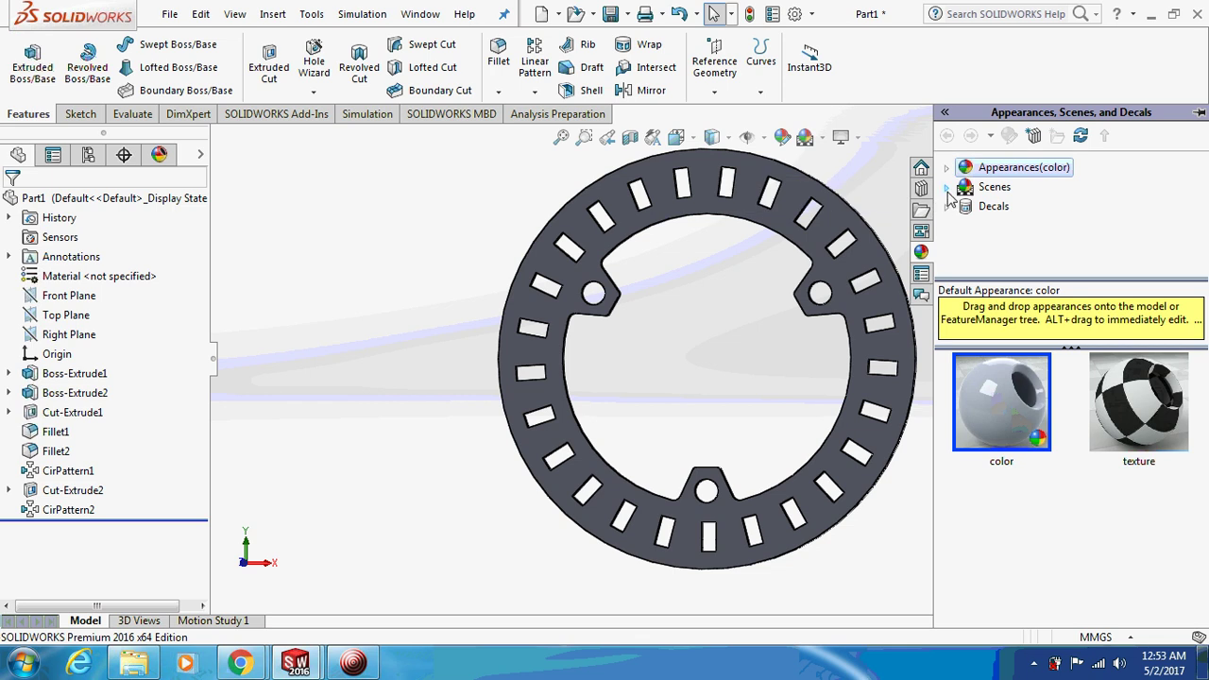
{"action": "left_click", "coordinate": [965, 168]}
{"action": "double_click", "coordinate": [965, 168]}
{"action": "double_click", "coordinate": [965, 169]}
{"action": "double_click", "coordinate": [965, 168]}
{"action": "left_click", "coordinate": [994, 193]}
{"action": "double_click", "coordinate": [993, 192]}
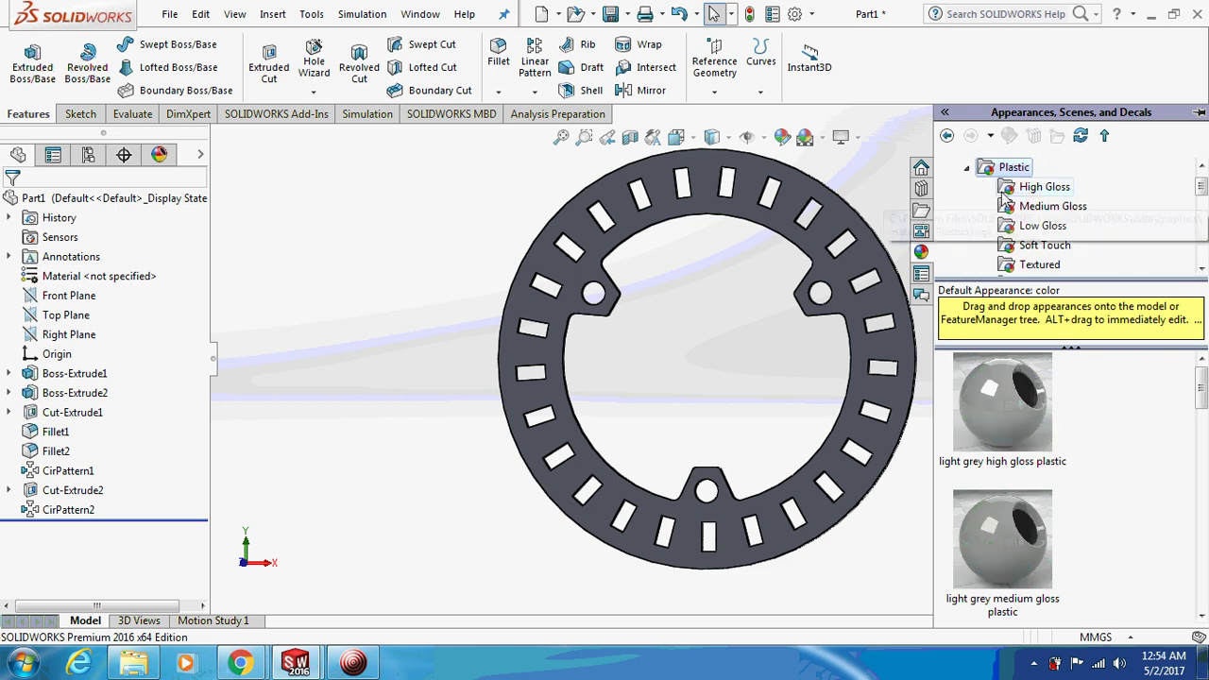
{"action": "left_click", "coordinate": [1005, 188]}
{"action": "left_click", "coordinate": [946, 135]}
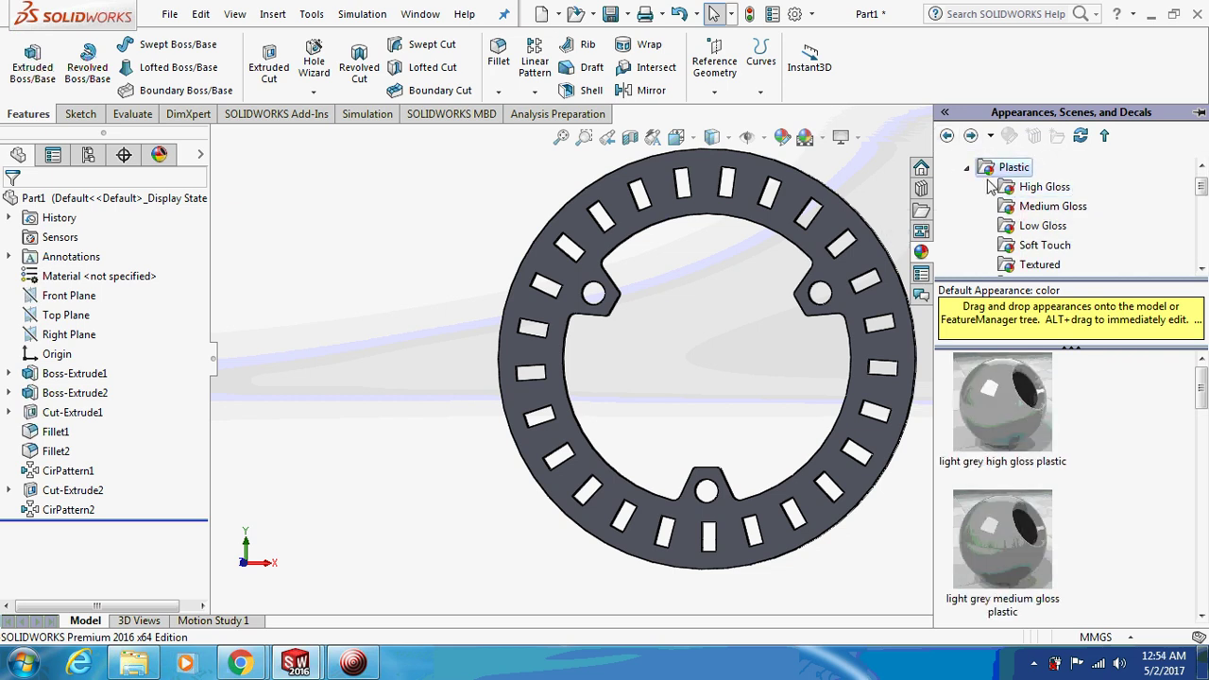
{"action": "left_click", "coordinate": [948, 137]}
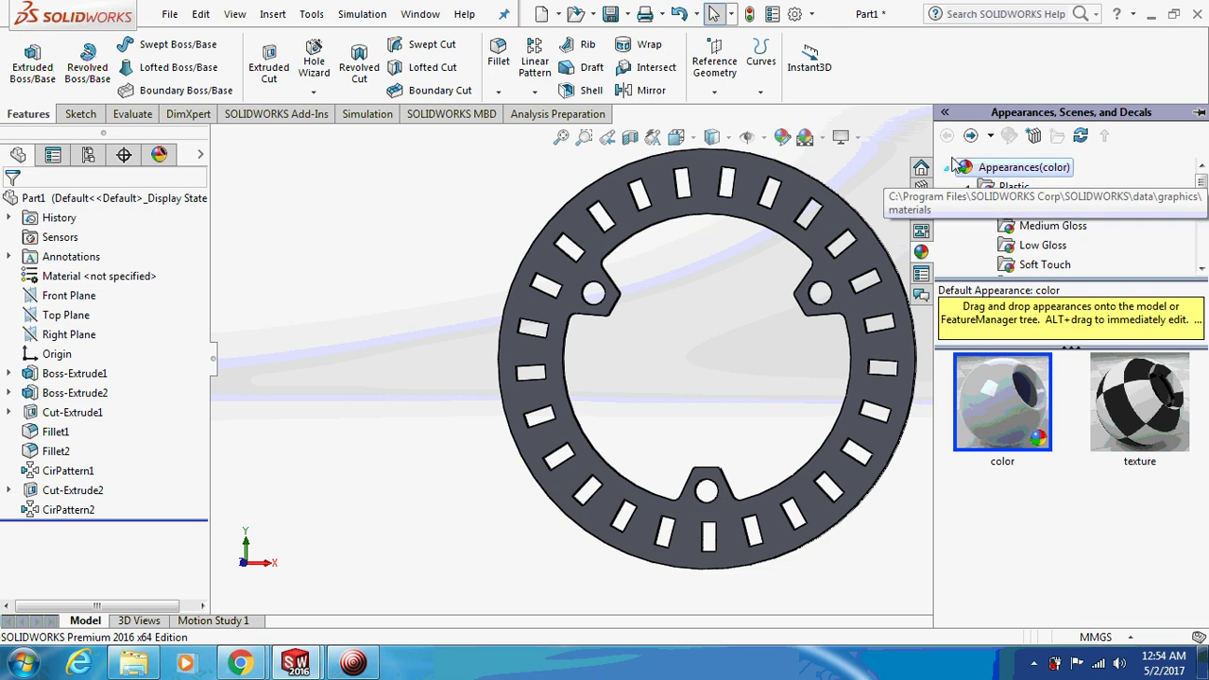
{"action": "left_click", "coordinate": [947, 168]}
{"action": "left_click", "coordinate": [949, 168]}
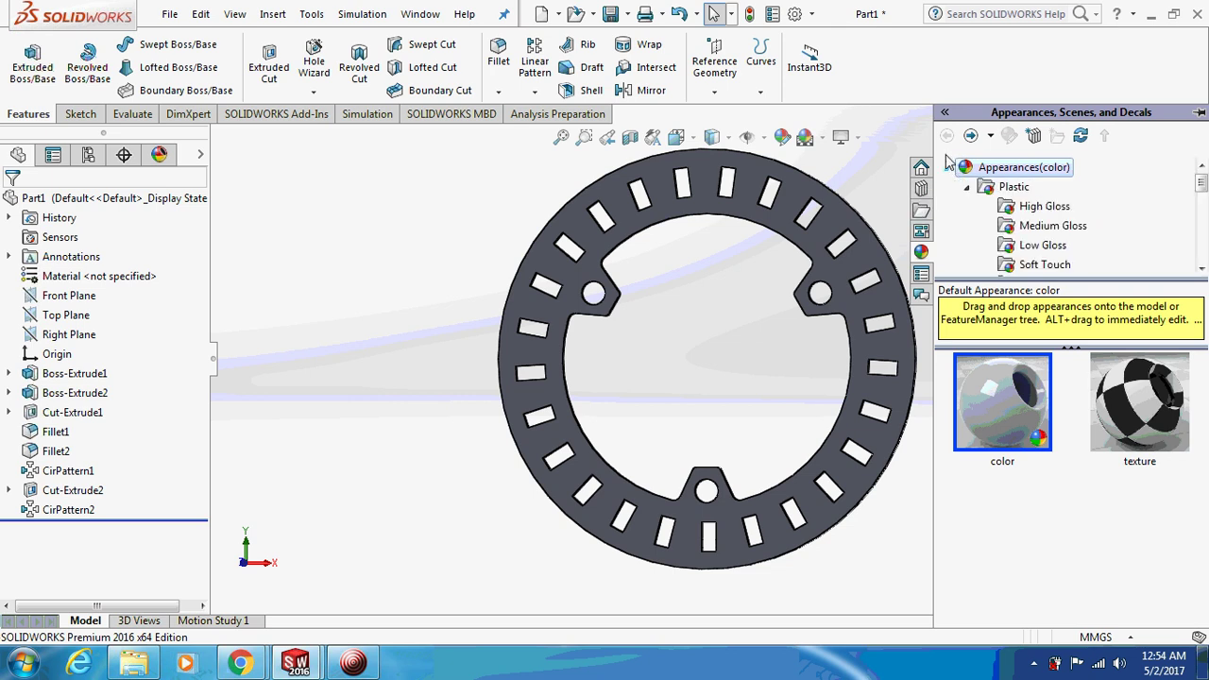
- Browse to Metal › Steel to show the steel swatches
{"action": "left_click", "coordinate": [1201, 268]}
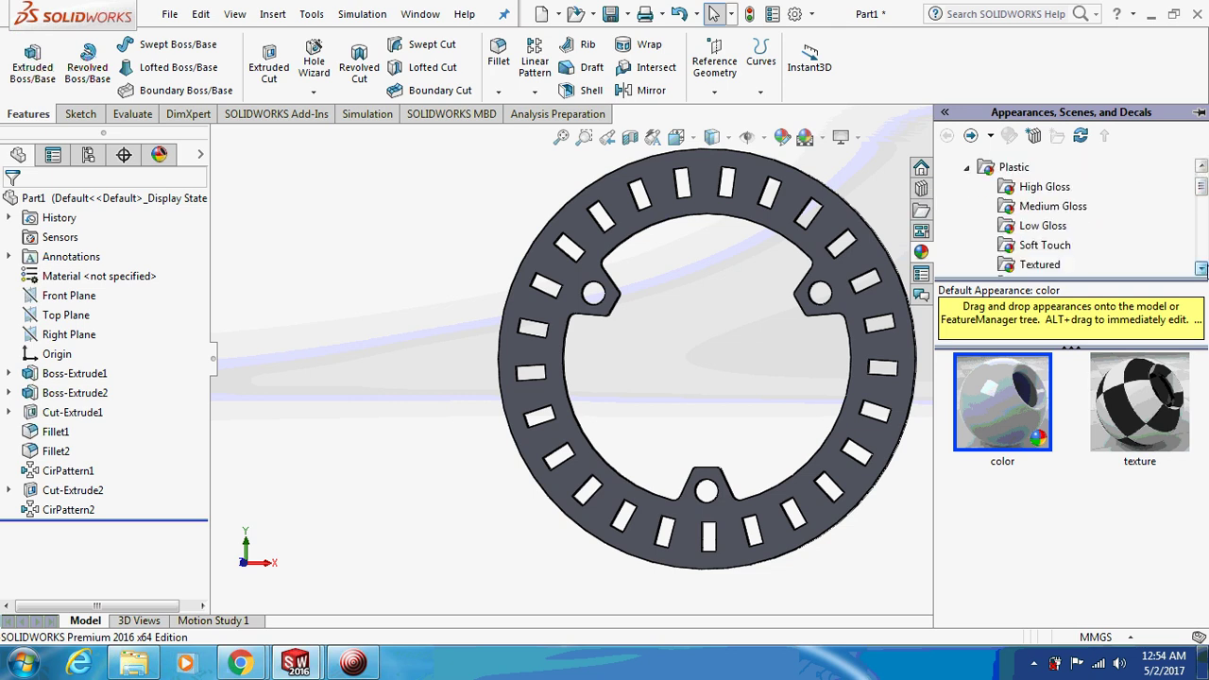
{"action": "left_click", "coordinate": [1201, 268]}
{"action": "left_click", "coordinate": [1202, 268]}
{"action": "left_click", "coordinate": [1201, 269]}
{"action": "left_click", "coordinate": [1201, 268]}
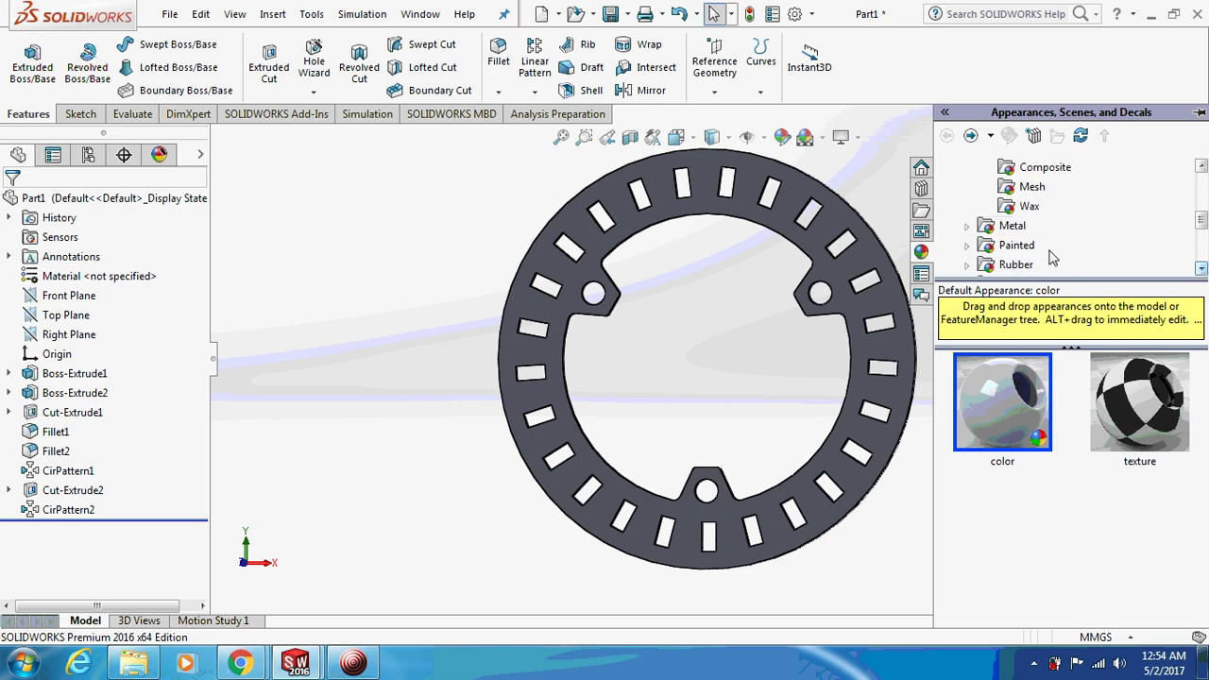
{"action": "left_click", "coordinate": [988, 227]}
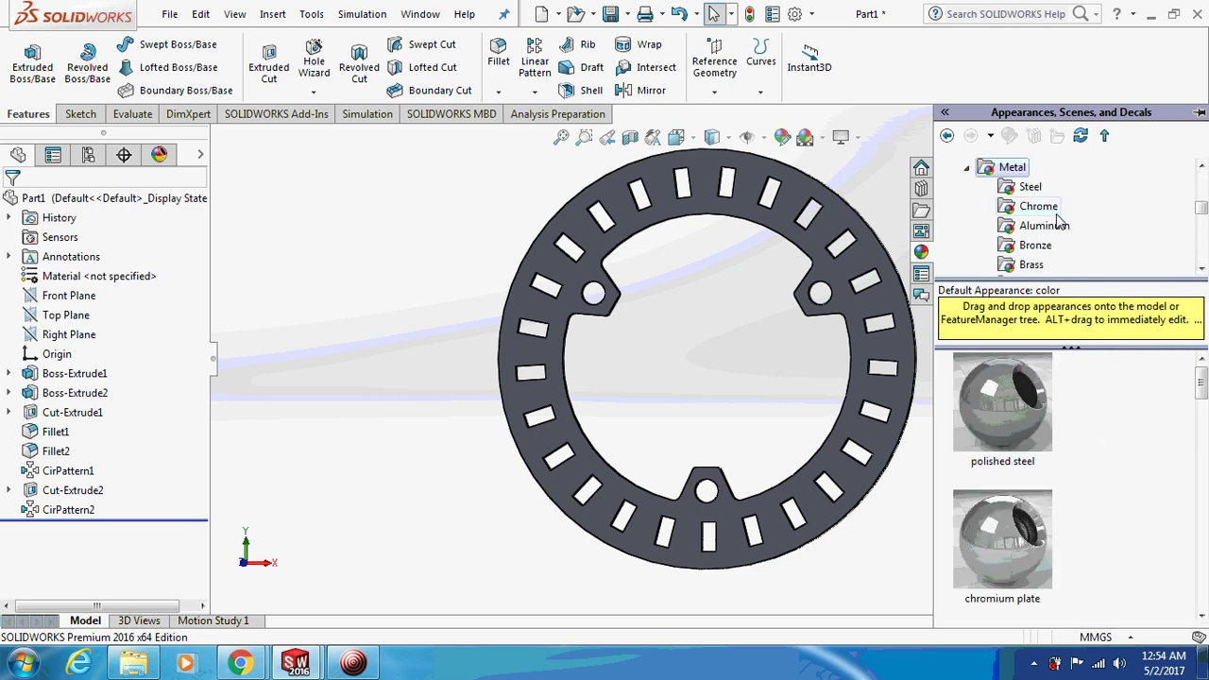
{"action": "left_click", "coordinate": [1036, 193]}
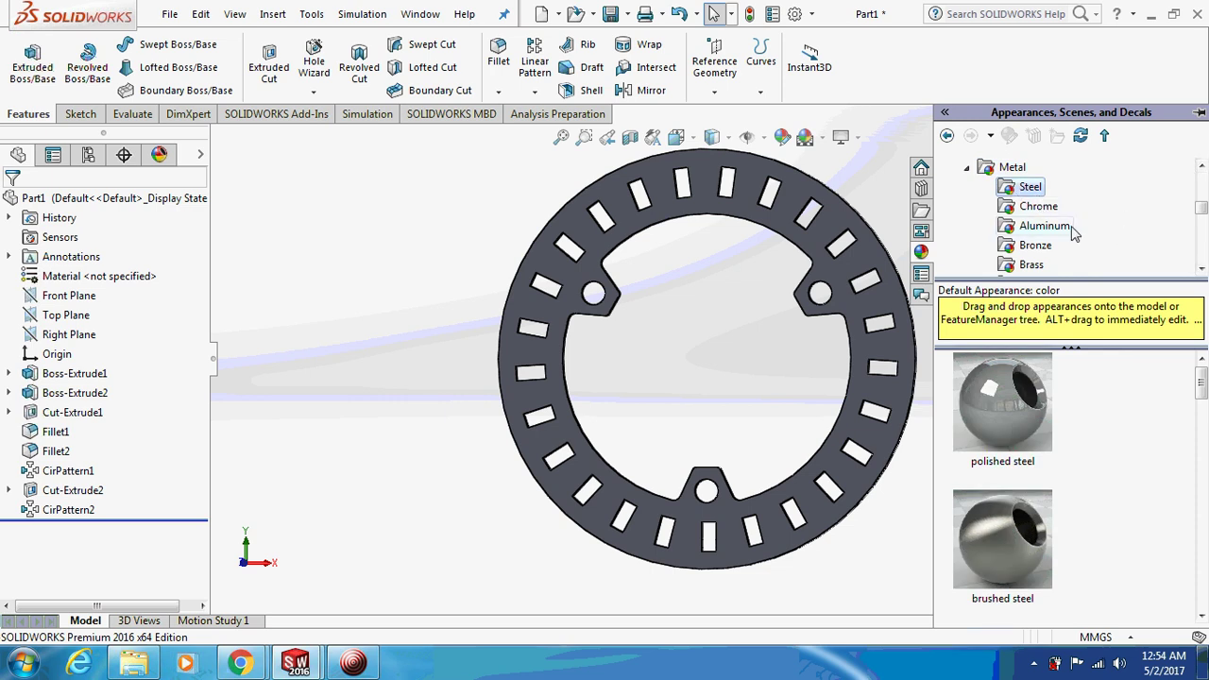
- Apply the carbon steel swatch to the disk and orbit to inspect the finish
{"action": "left_click_drag", "start_coordinate": [1202, 381], "coordinate": [1203, 483]}
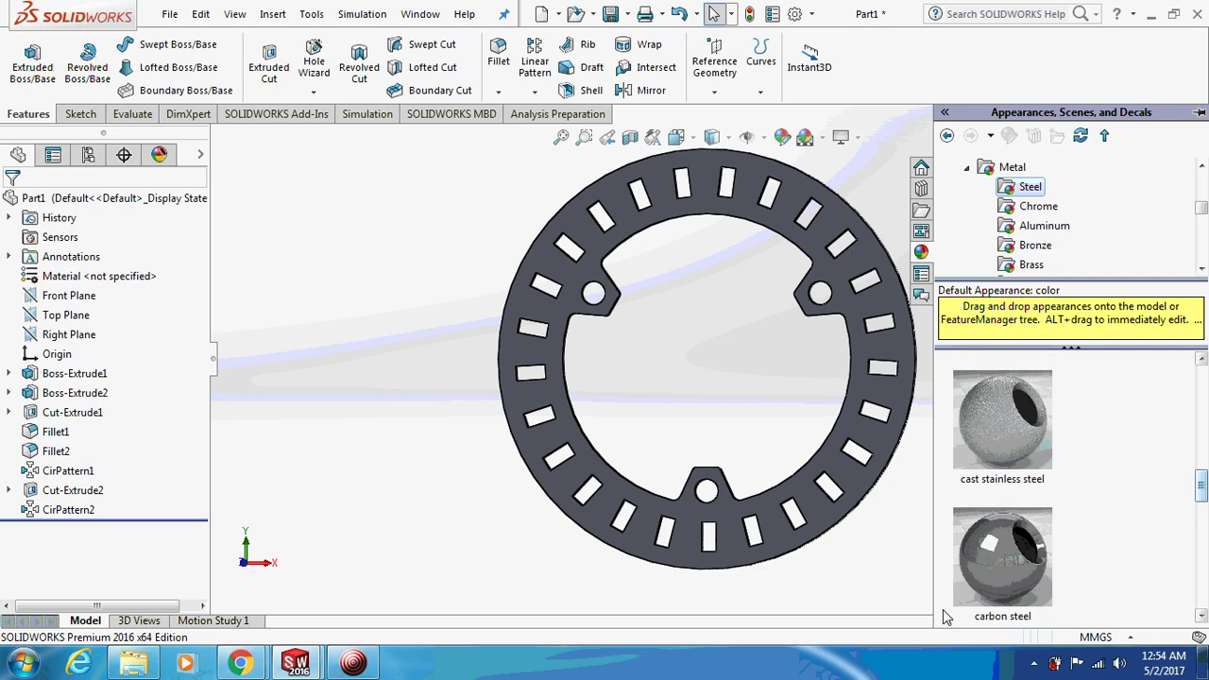
{"action": "mouse_move", "coordinate": [973, 581]}
{"action": "left_mouse_down"}
{"action": "mouse_move", "coordinate": [909, 554]}
{"action": "mouse_move", "coordinate": [852, 421]}
{"action": "mouse_move", "coordinate": [855, 396]}
{"action": "left_mouse_up"}
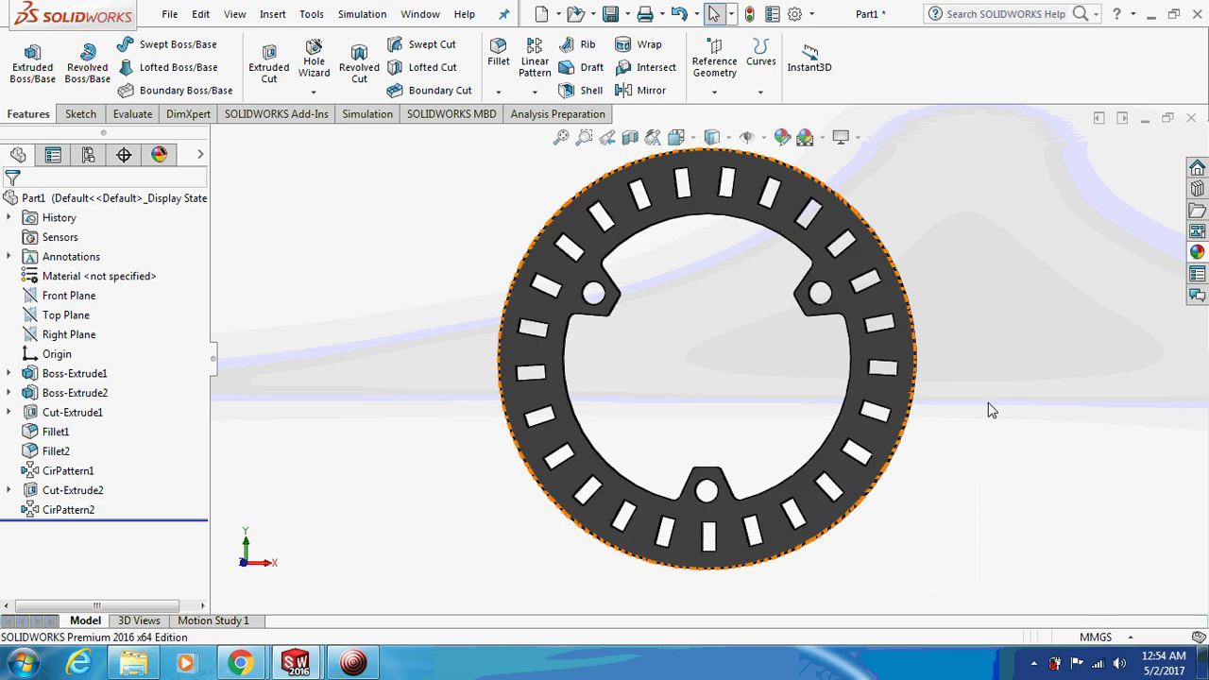
{"action": "mouse_move", "coordinate": [988, 410]}
{"action": "middle_mouse_down"}
{"action": "mouse_move", "coordinate": [1036, 417]}
{"action": "mouse_move", "coordinate": [969, 408]}
{"action": "mouse_move", "coordinate": [1023, 418]}
{"action": "middle_mouse_up"}
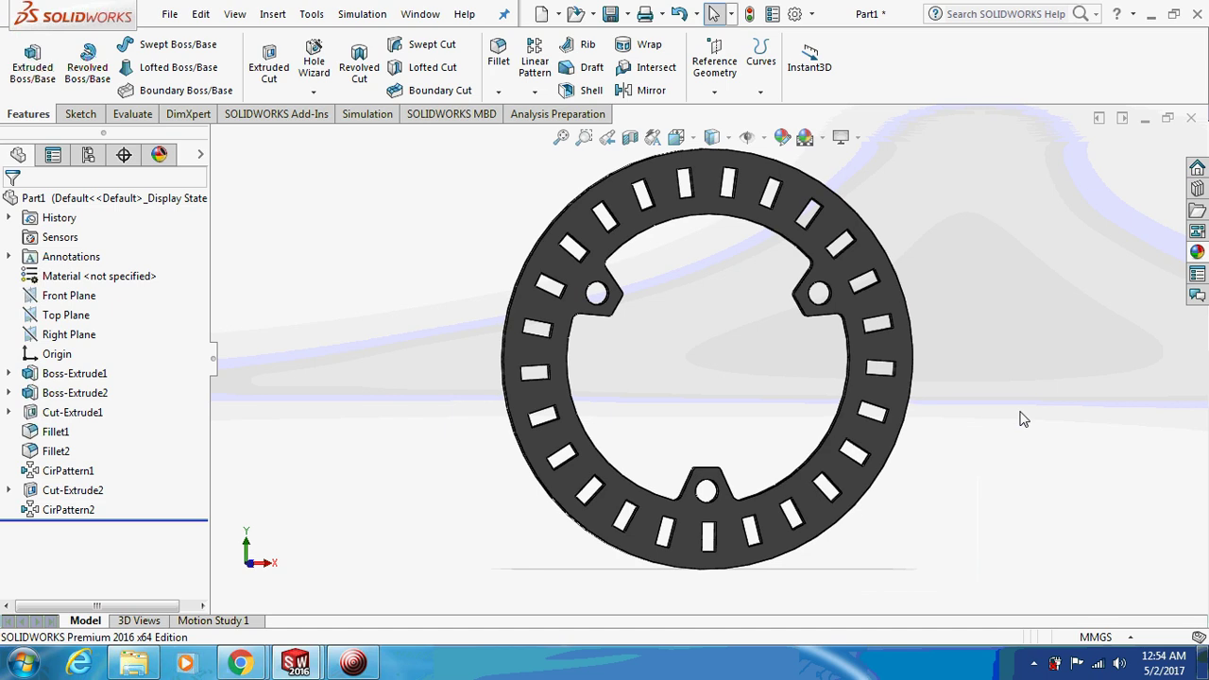